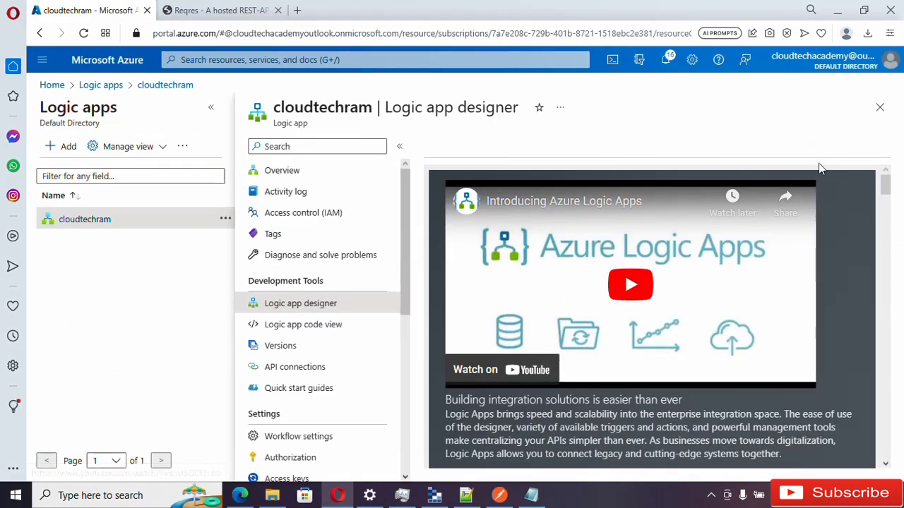
Step: Start the cloudtechram workflow from the Blank Logic App template
left_click(888, 202)
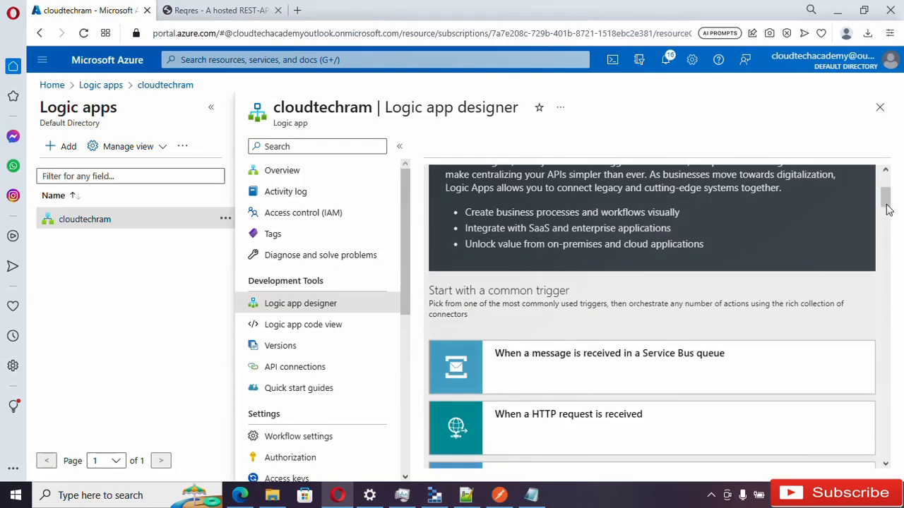
left_click(891, 232)
left_click(890, 252)
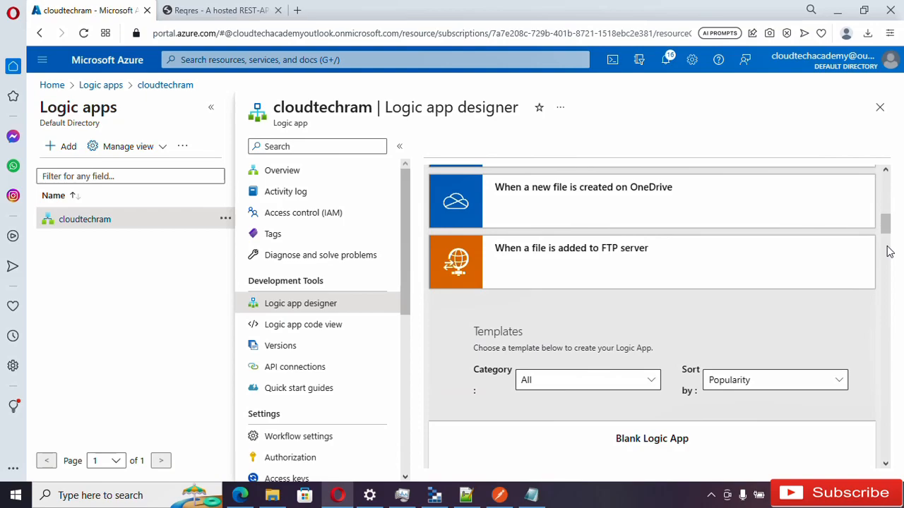
left_click(889, 252)
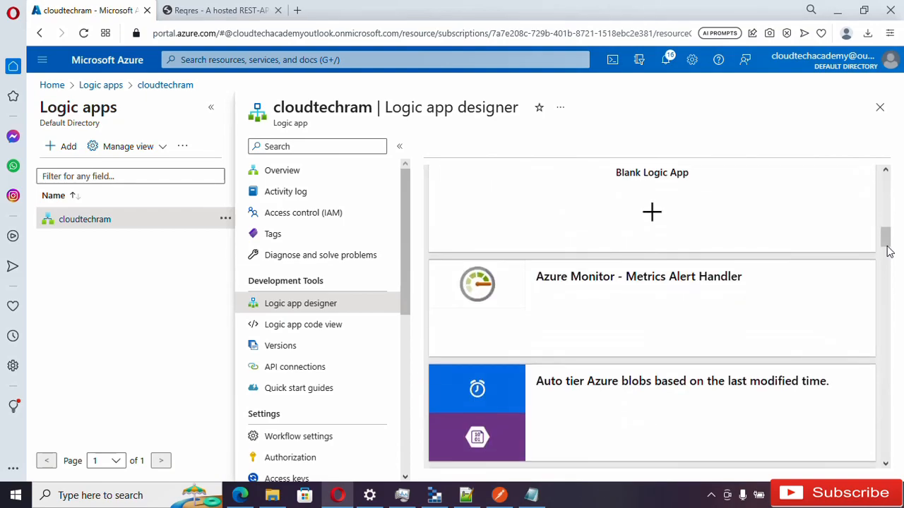
left_click(666, 205)
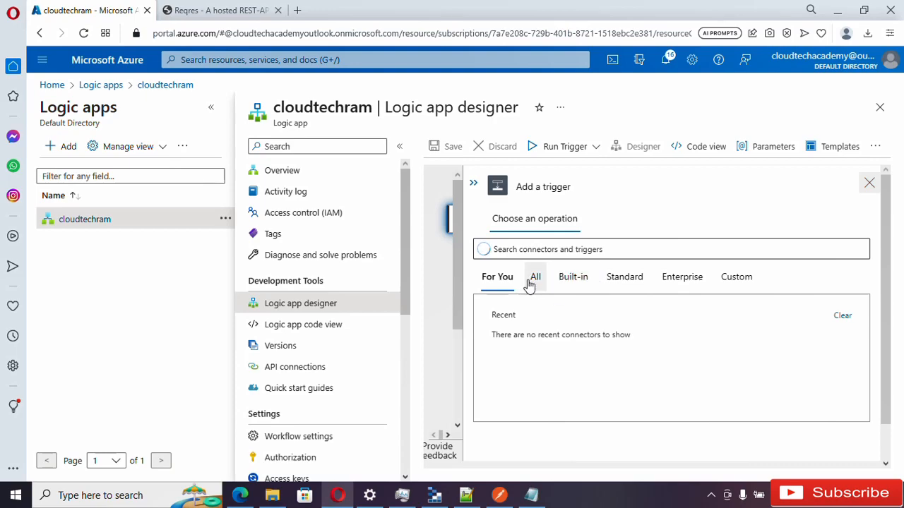
Step: Add the built-in Request trigger "When a HTTP request is received" to the workflow
left_click(560, 282)
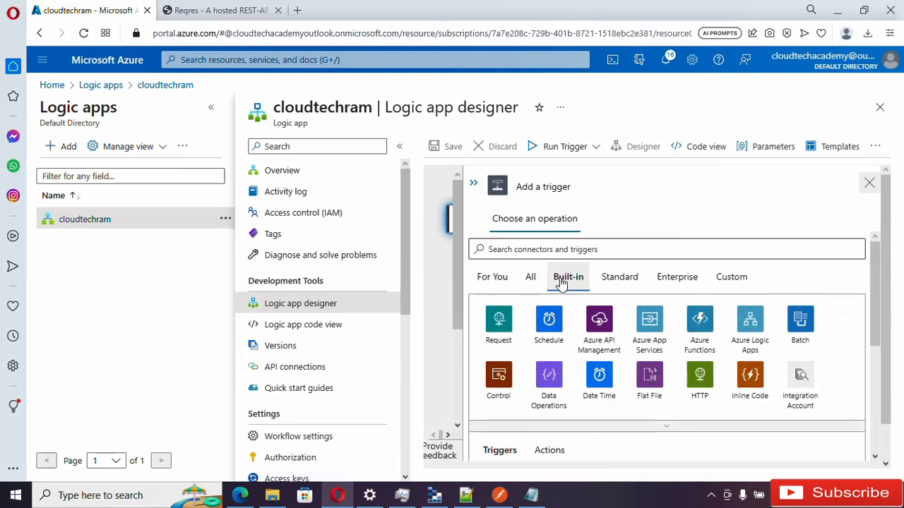
left_click(663, 428)
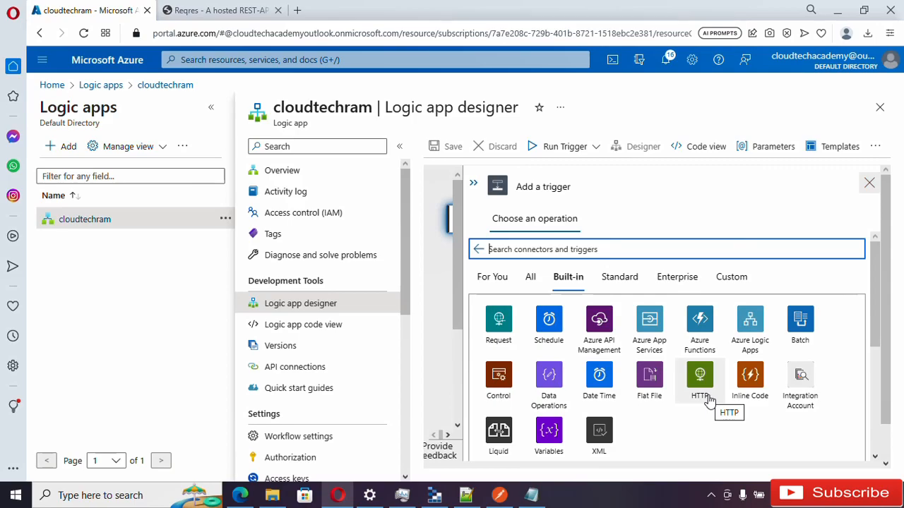
left_click(497, 327)
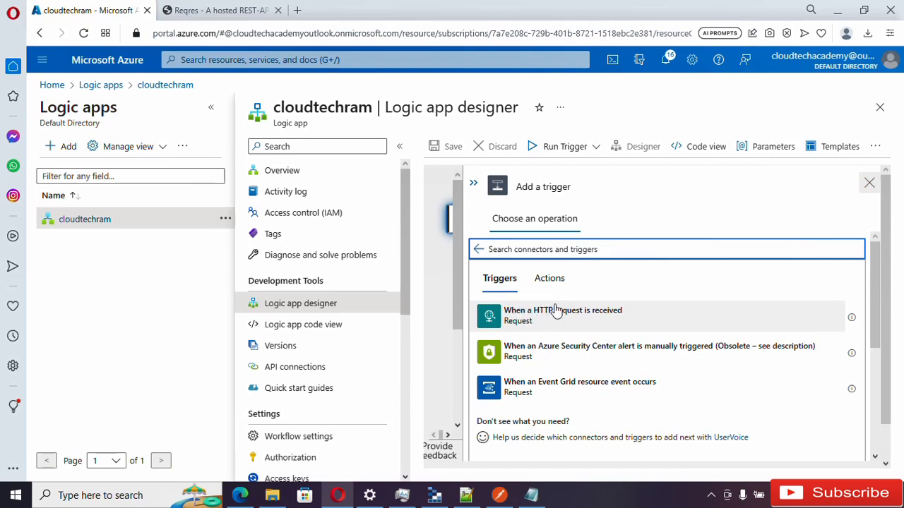
left_click(613, 318)
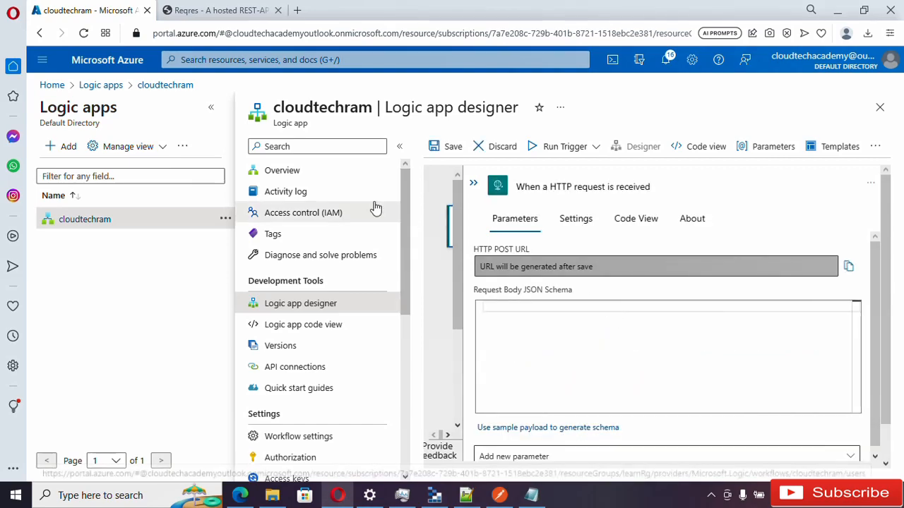
Step: Collapse the side menus, save the logic app and copy the trigger's generated HTTP POST URL
left_click(210, 111)
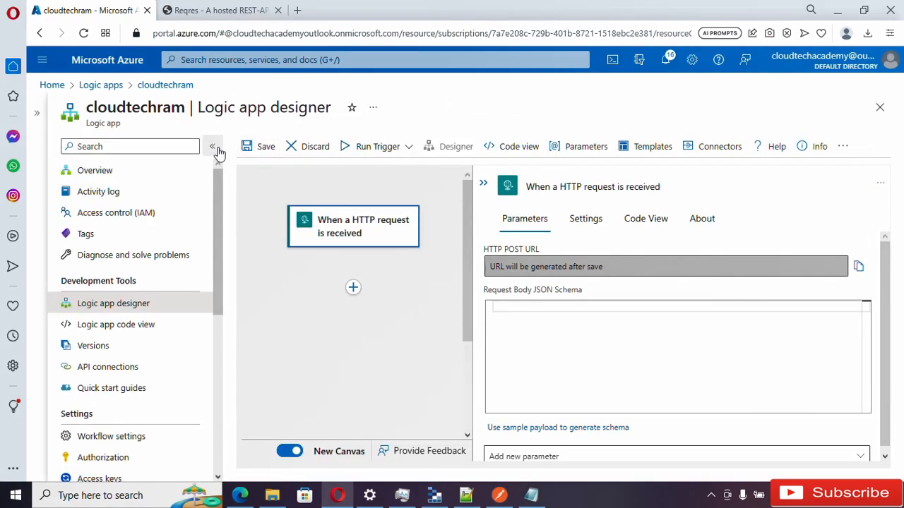
left_click(213, 147)
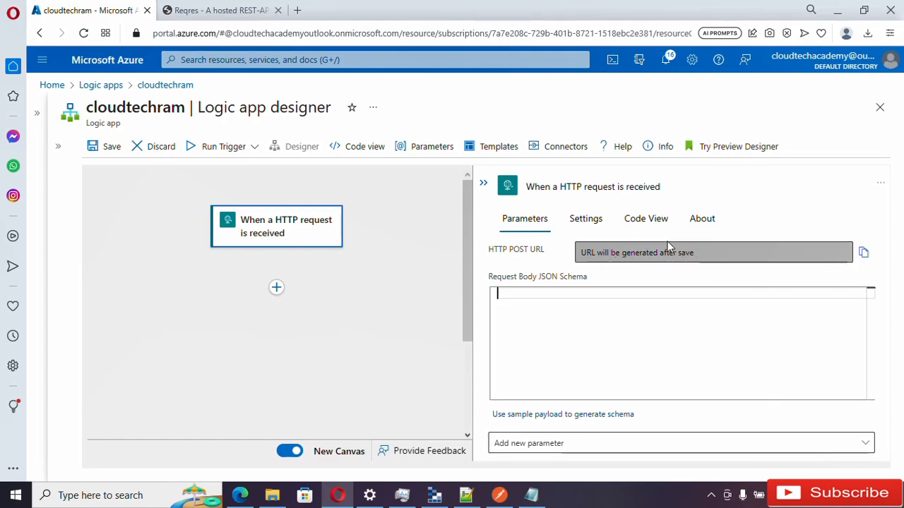
left_click(94, 149)
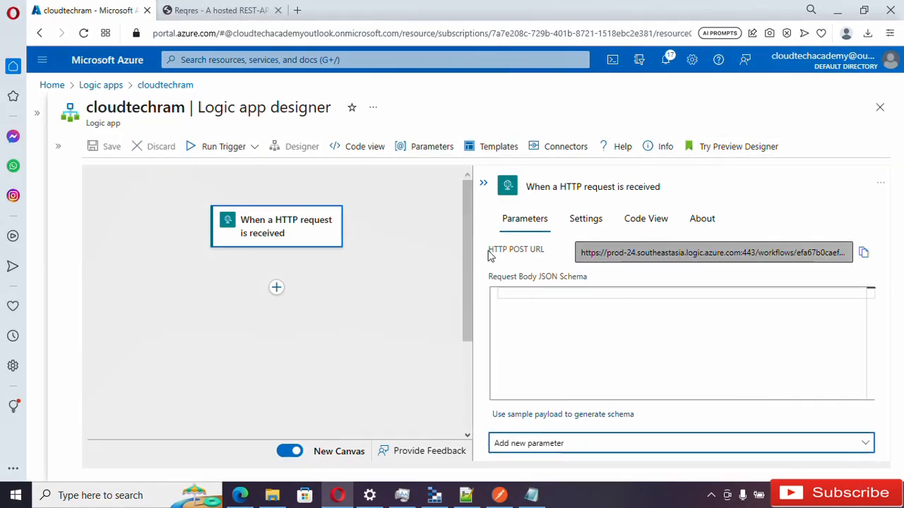
left_click(864, 256)
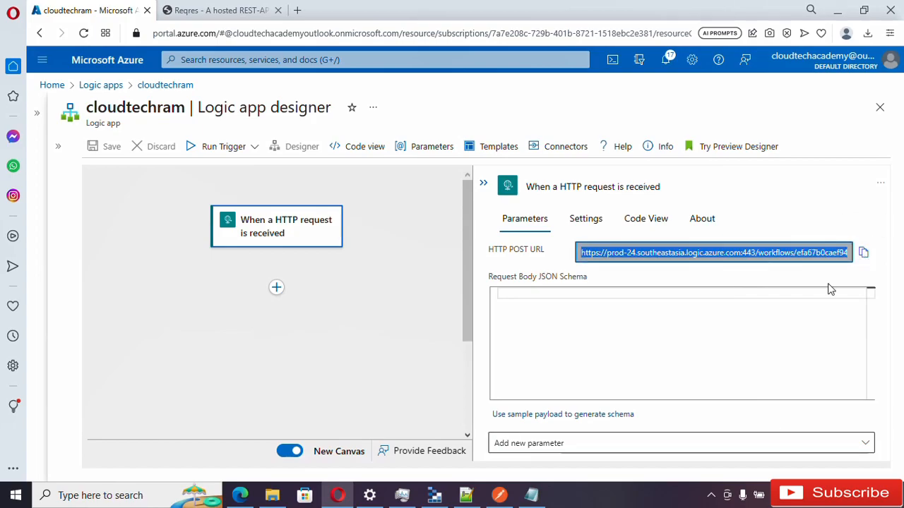
Step: Switch to Postman and set up a POST request using the copied trigger URL with its access signature
left_click(500, 495)
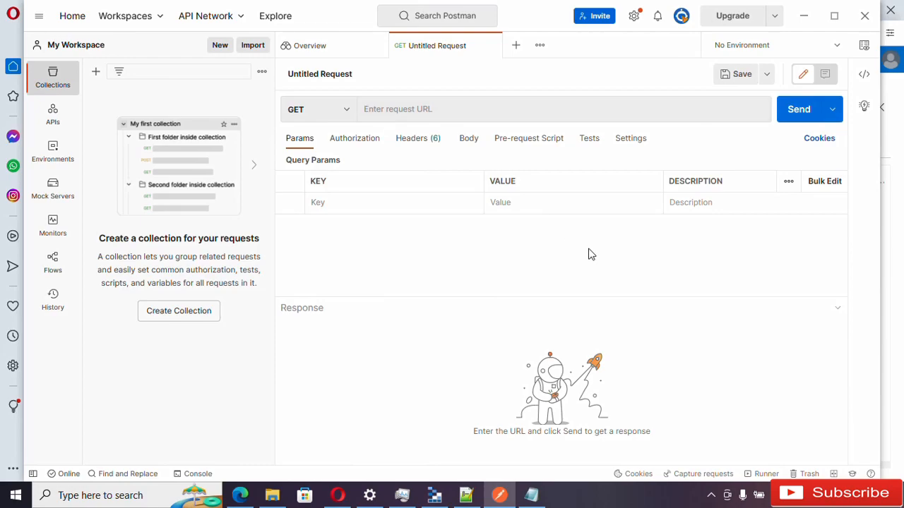
left_click(834, 18)
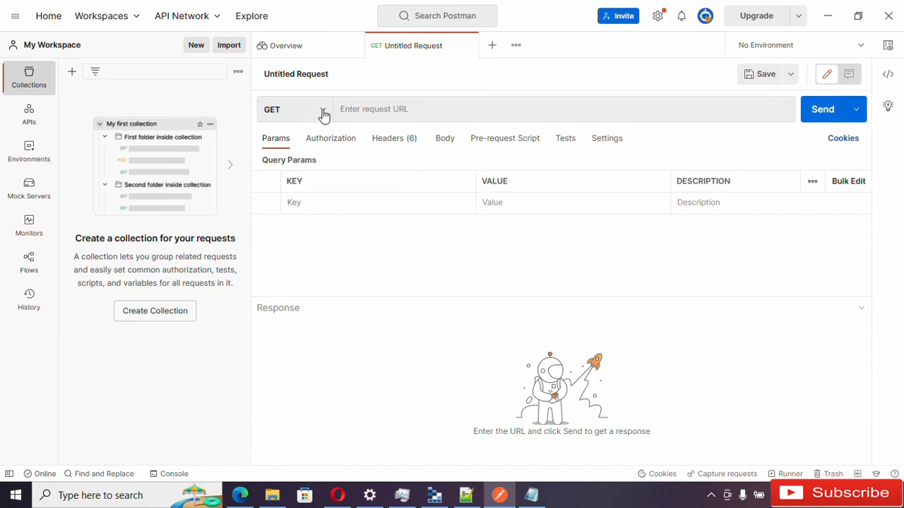
left_click(337, 495)
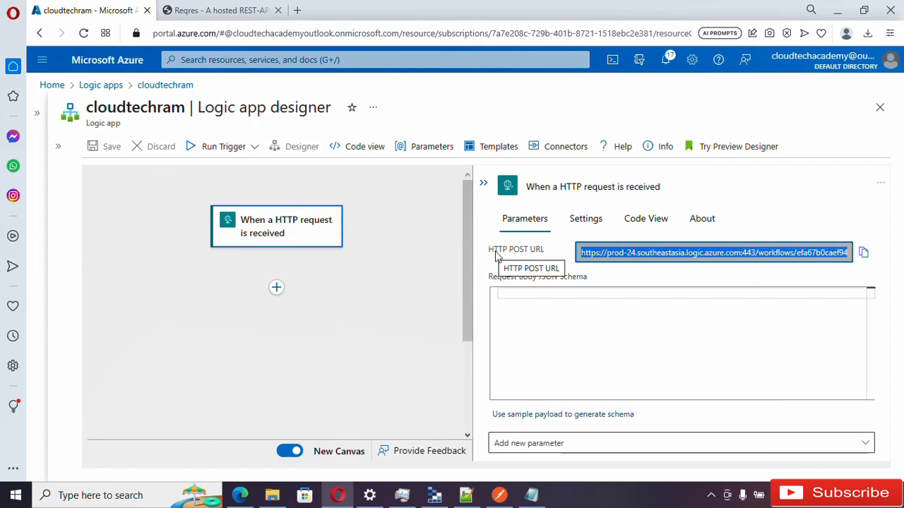
left_click(500, 495)
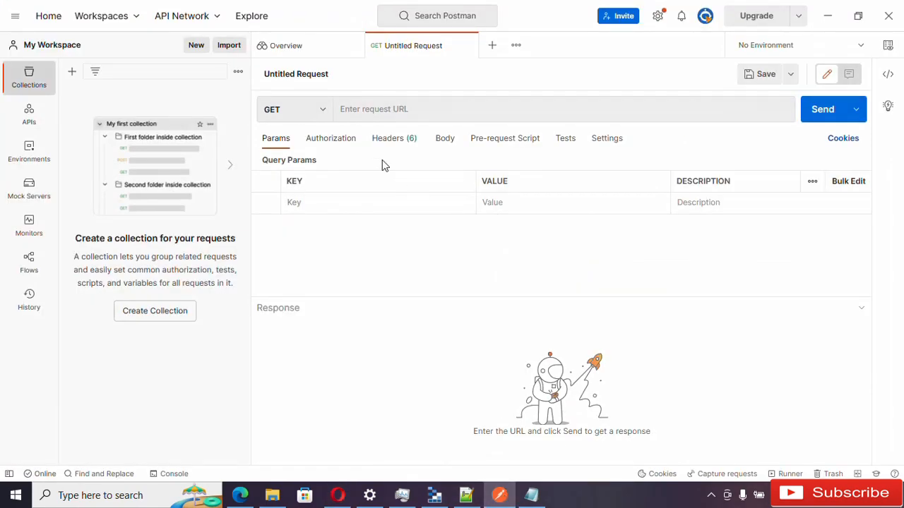
left_click(288, 111)
left_click(284, 164)
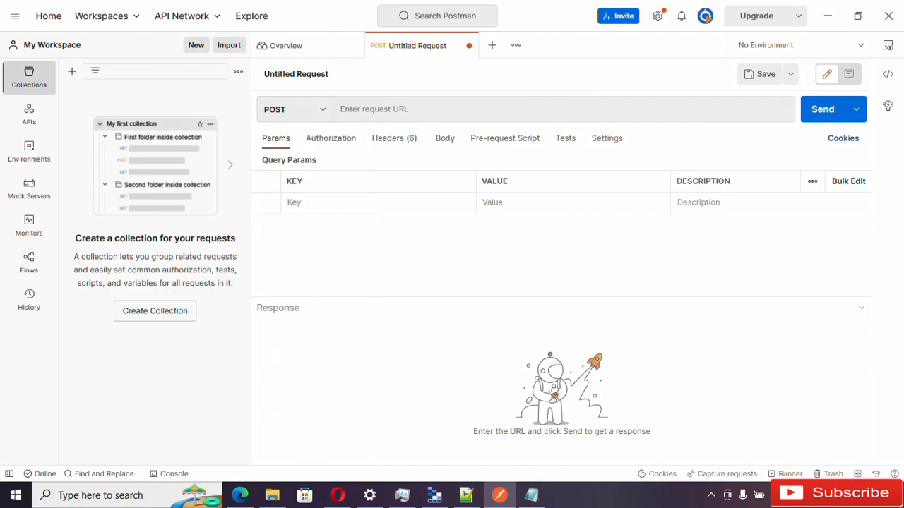
left_click(386, 110)
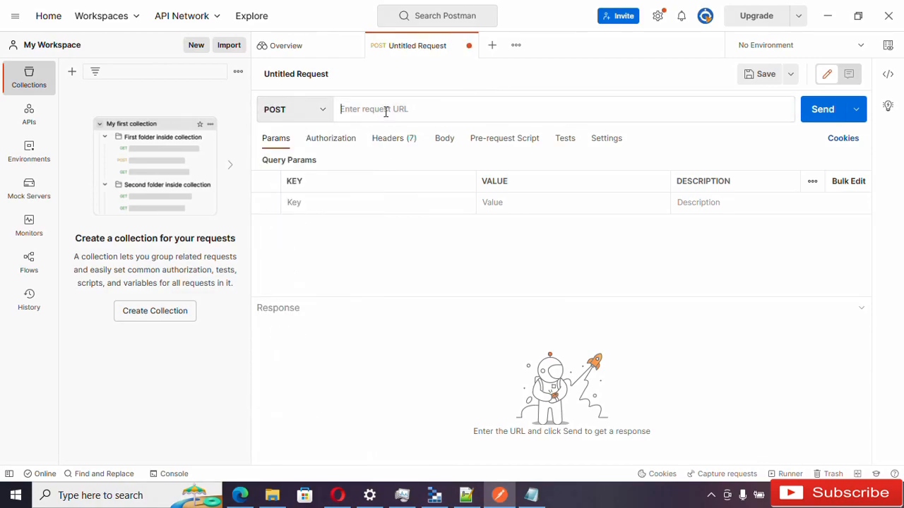
key("ctrl+v")
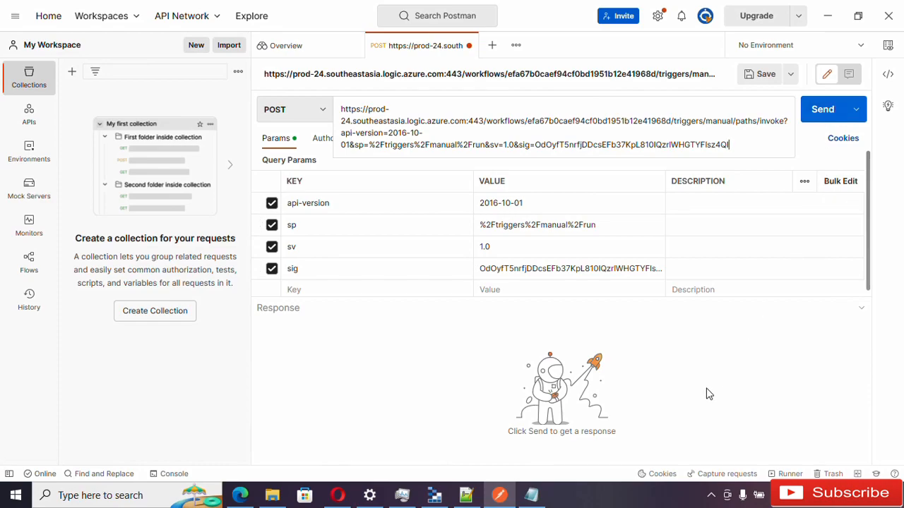
left_click(337, 495)
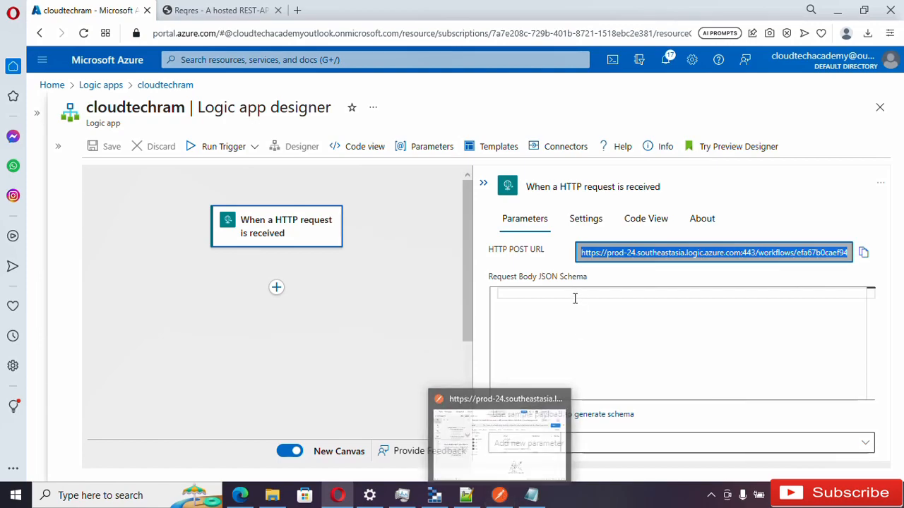
left_click(505, 305)
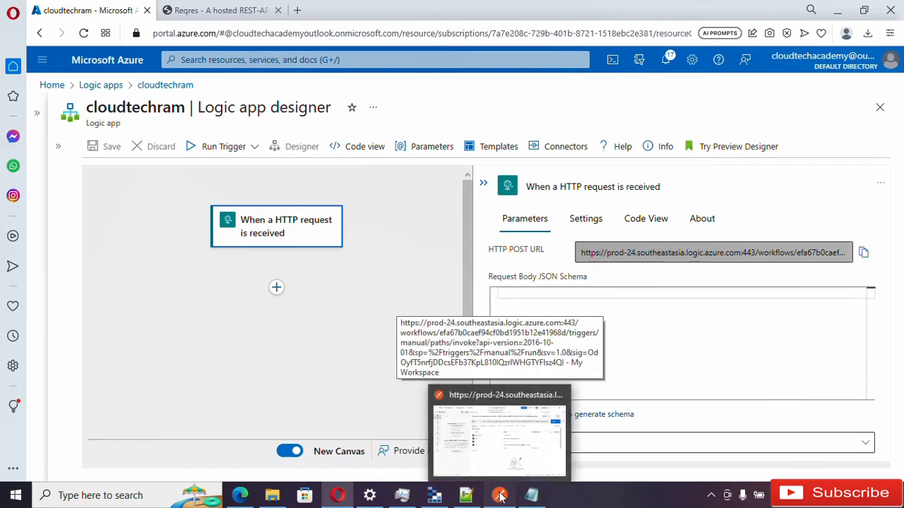
left_click(494, 438)
left_click(388, 355)
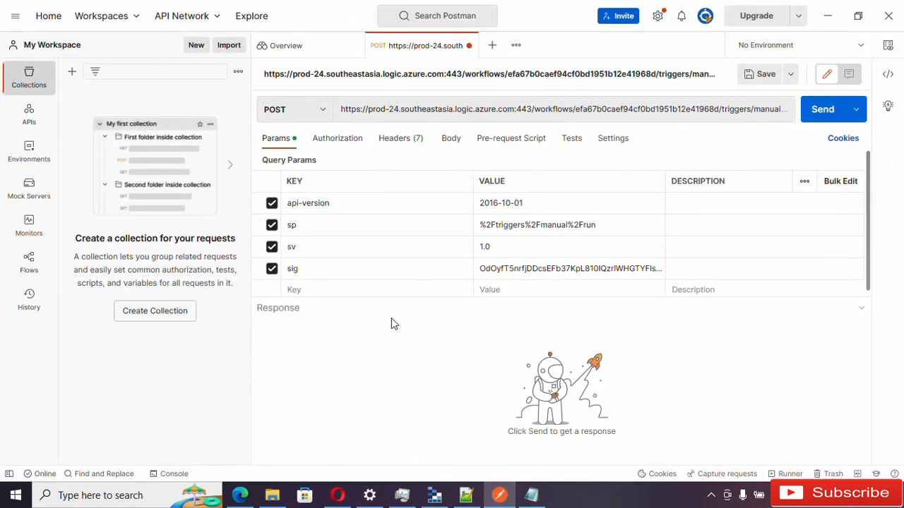
Step: Set the Postman request's body to raw JSON and return to the logic app designer in the browser
left_click(451, 139)
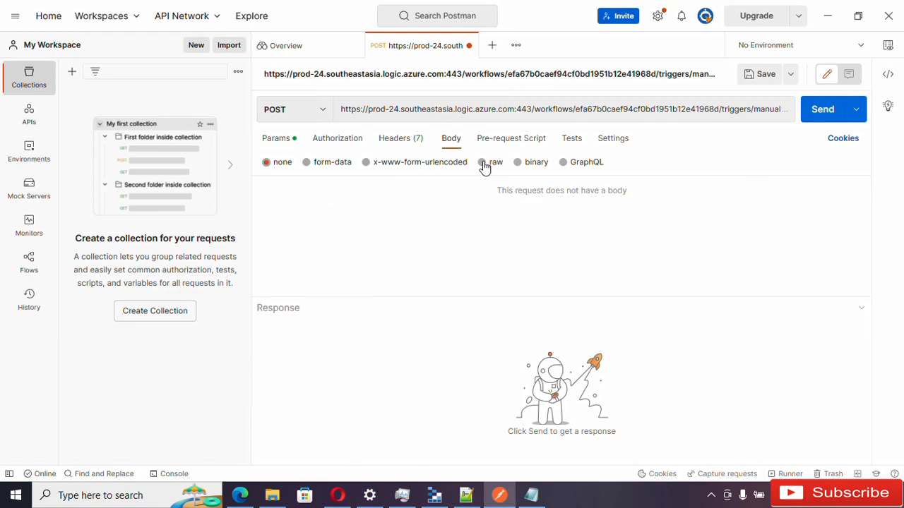
left_click(483, 164)
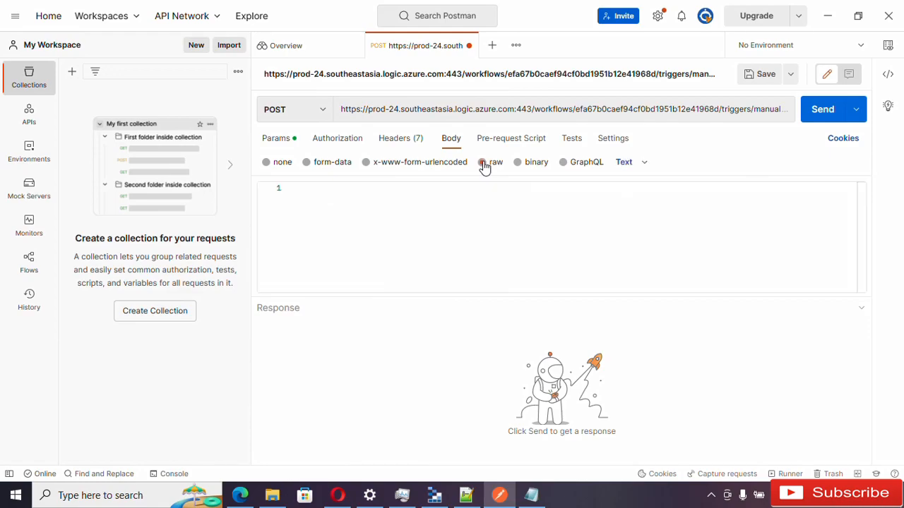
left_click(632, 170)
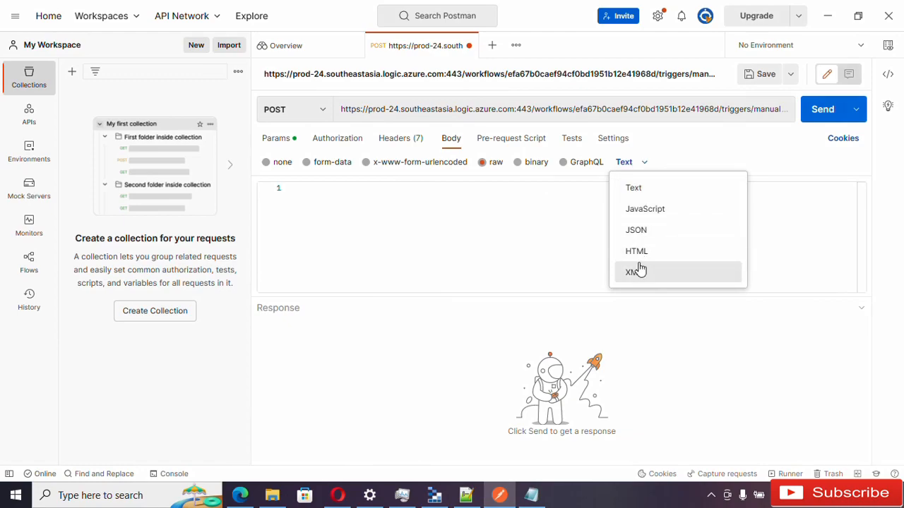
left_click(642, 231)
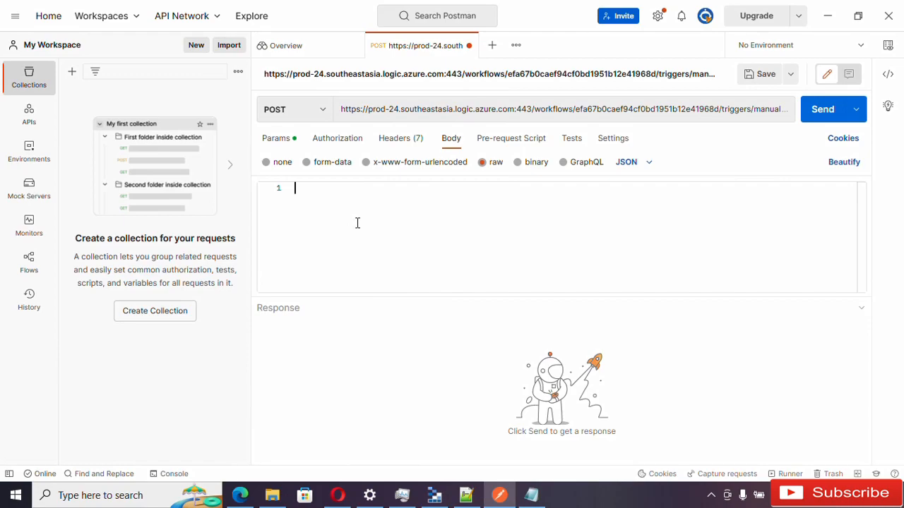
left_click(829, 17)
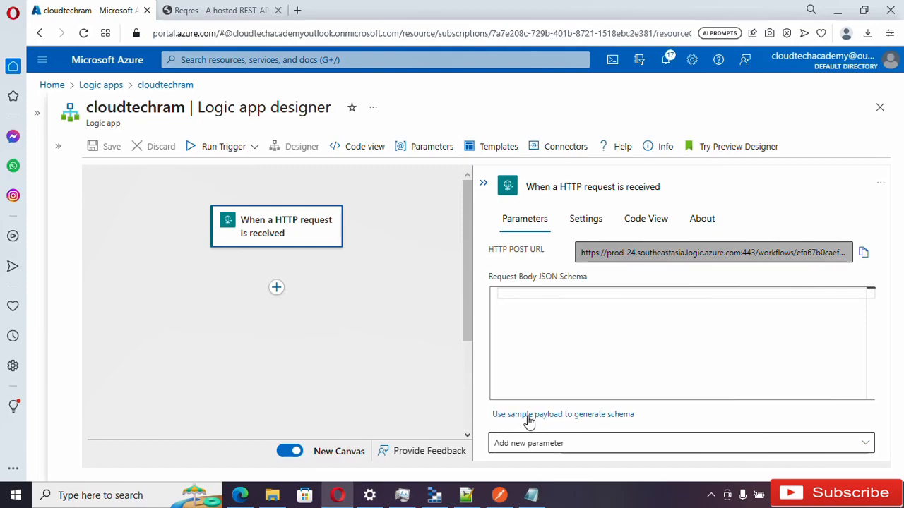
left_click(594, 418)
left_click(247, 274)
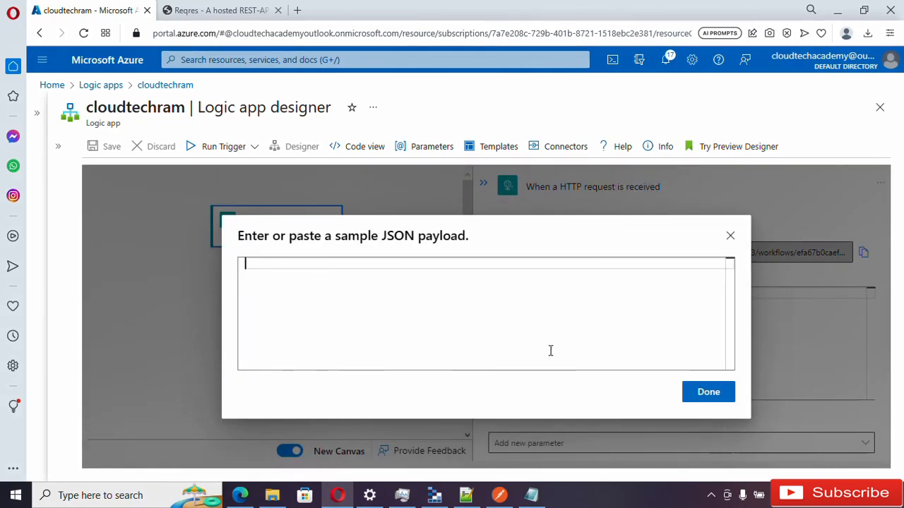
left_click(731, 240)
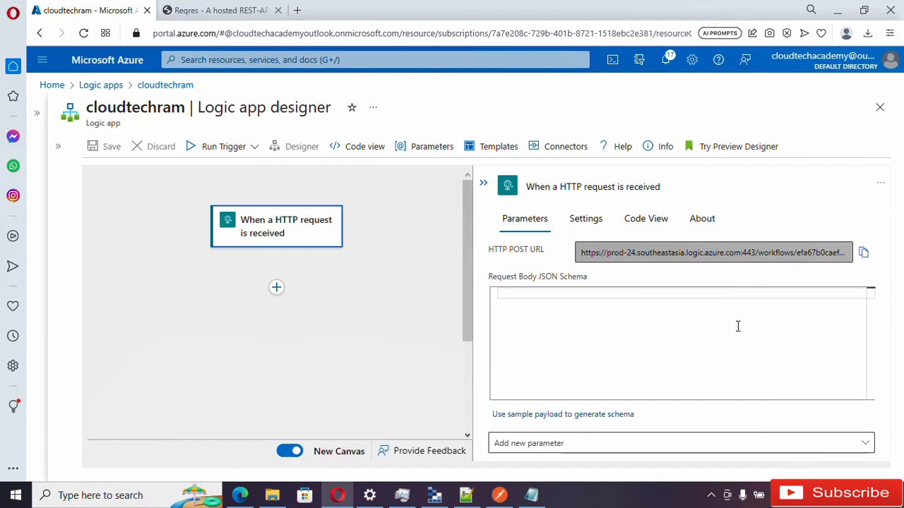
Step: Add the Method parameter to the HTTP request trigger and set it to GET
left_click(609, 443)
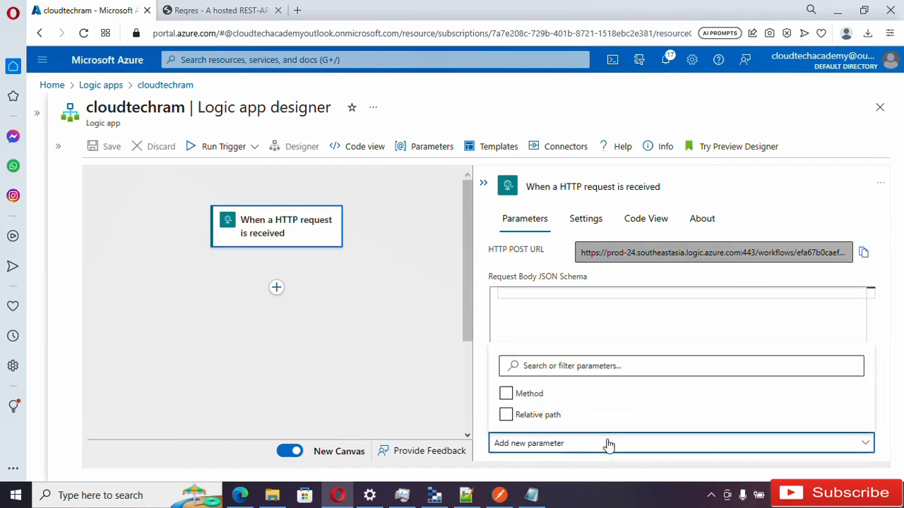
left_click(535, 398)
left_click(773, 315)
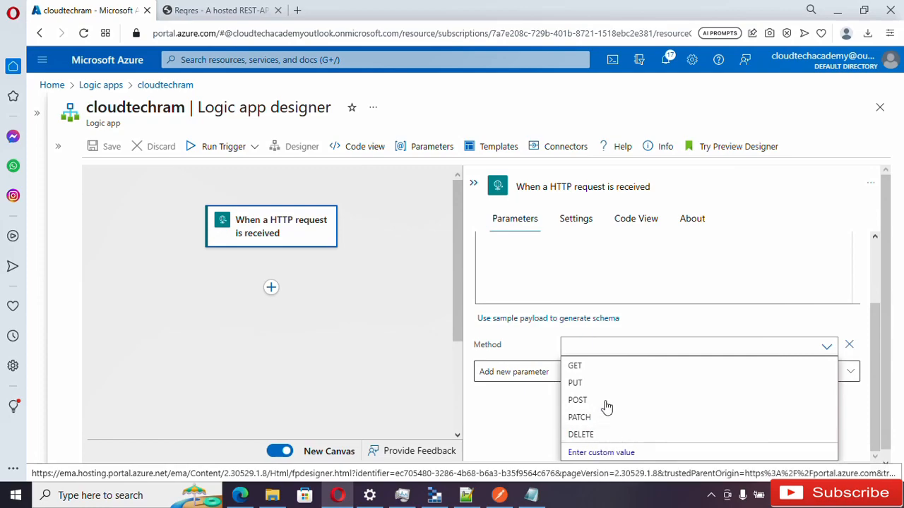
left_click(576, 367)
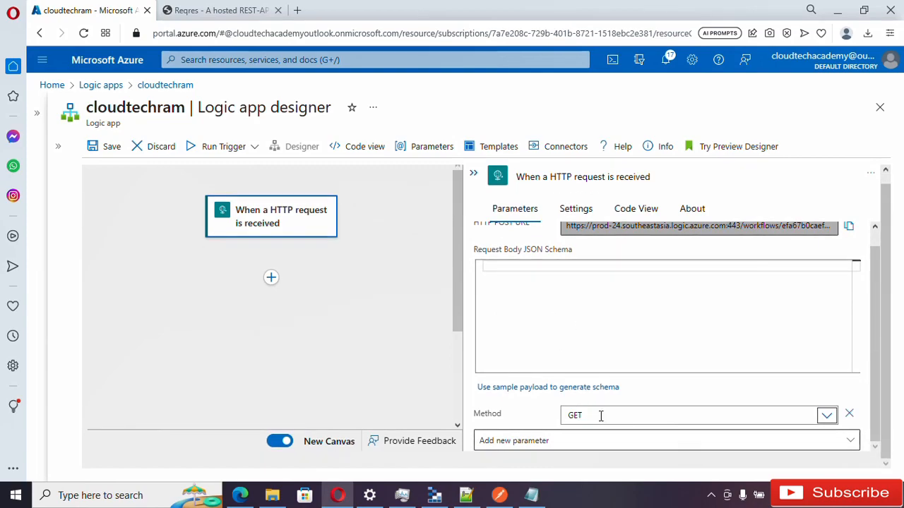
Step: Add the Response action from the built-in Request connector below the HTTP request trigger
left_click(270, 279)
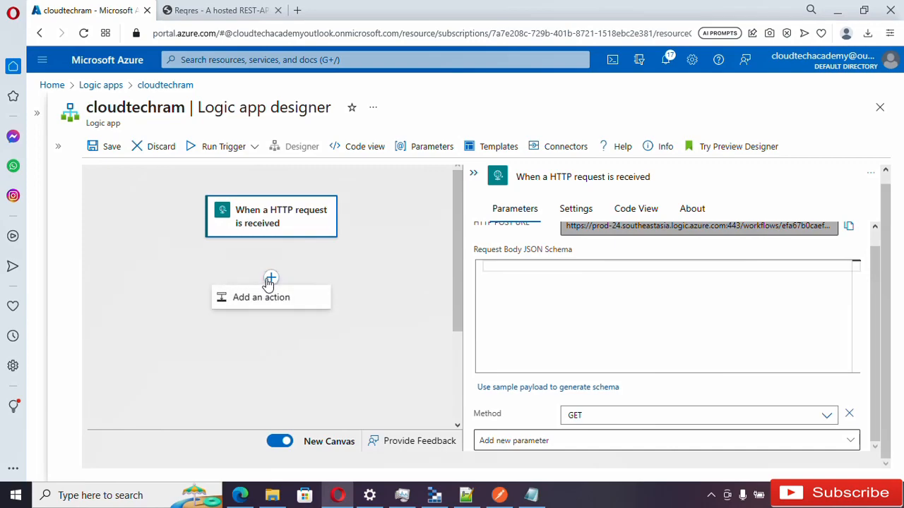
left_click(269, 304)
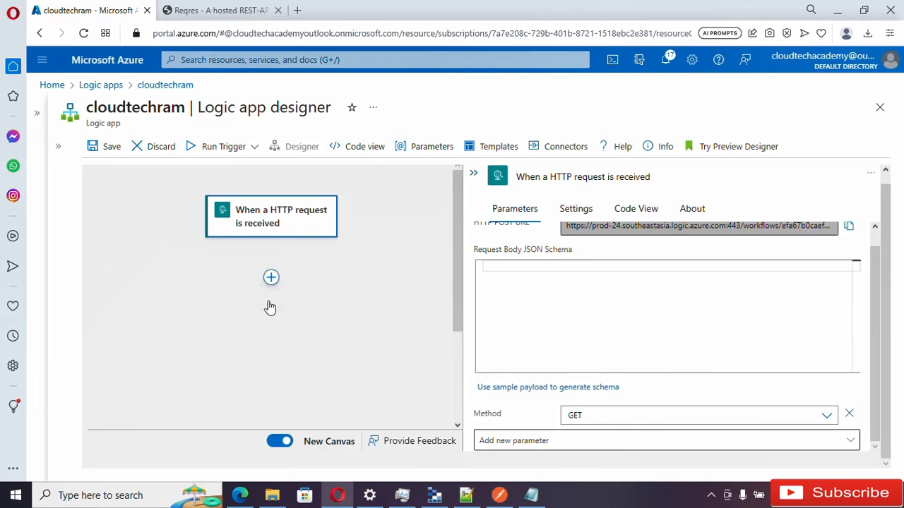
left_click(583, 285)
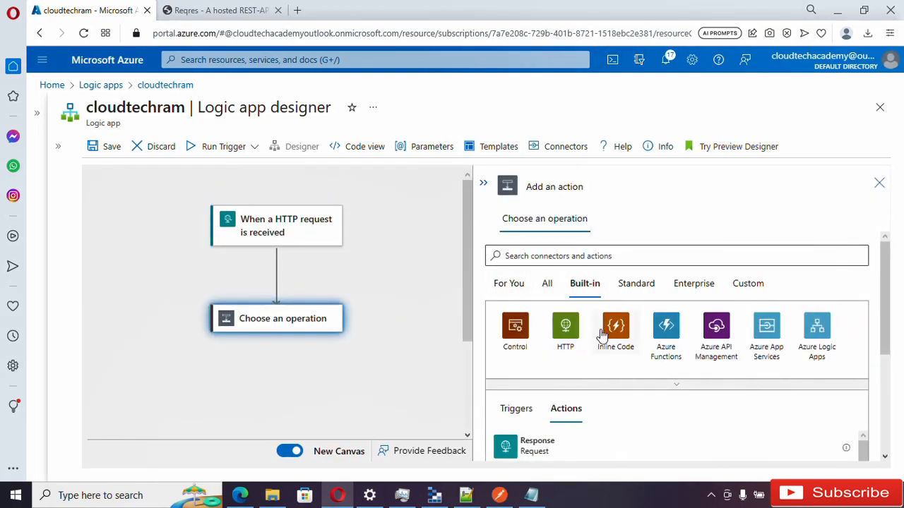
left_click(670, 389)
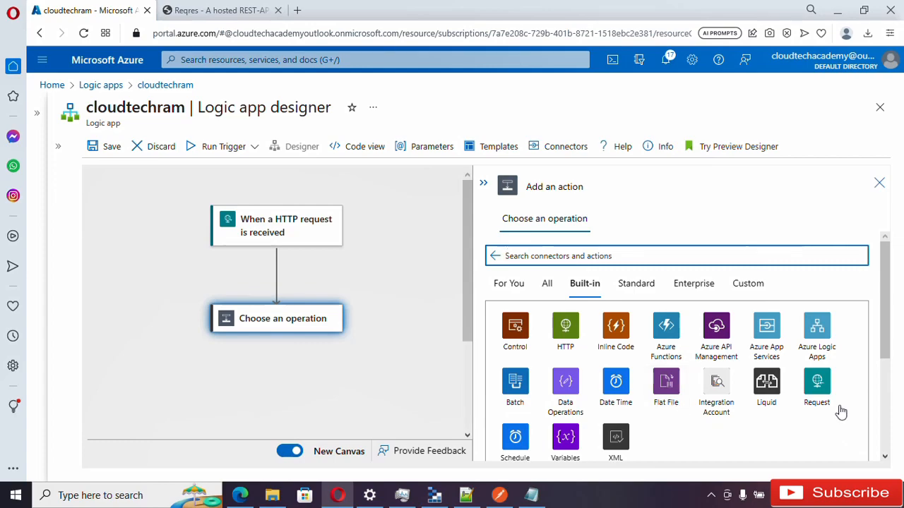
left_click(822, 394)
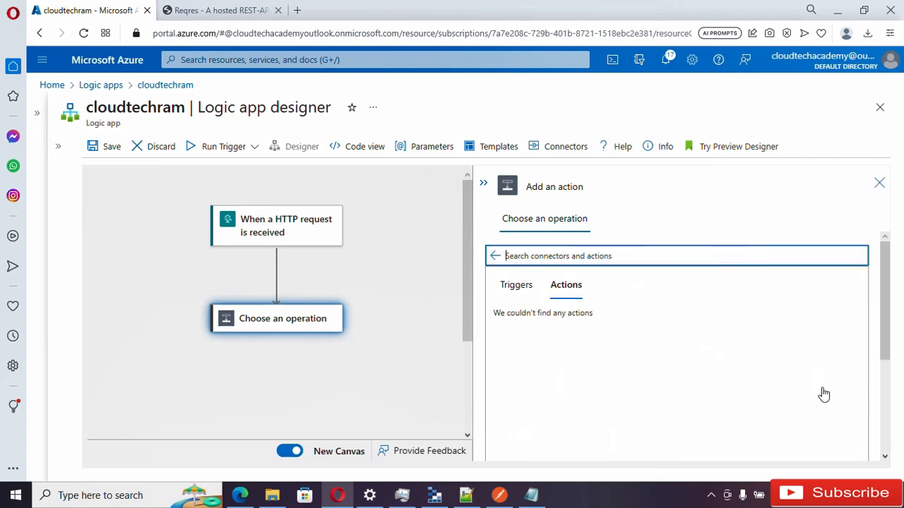
left_click(522, 289)
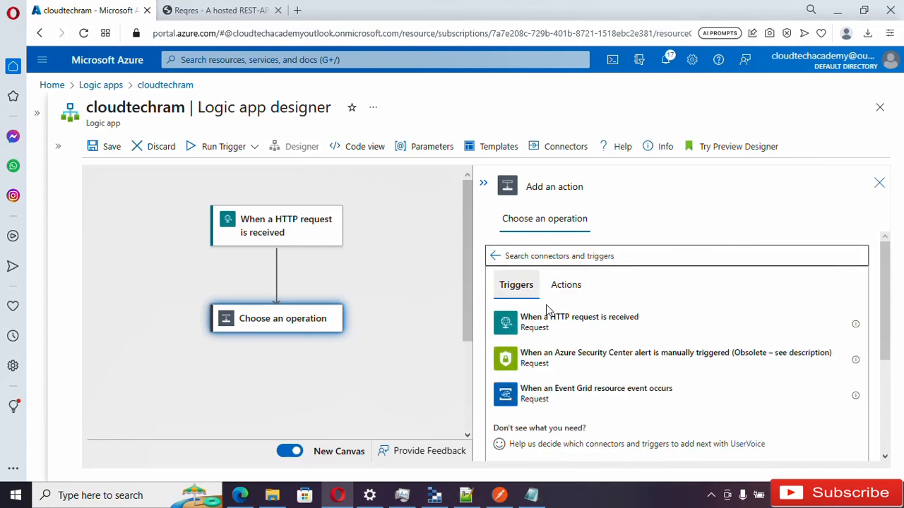
left_click(568, 290)
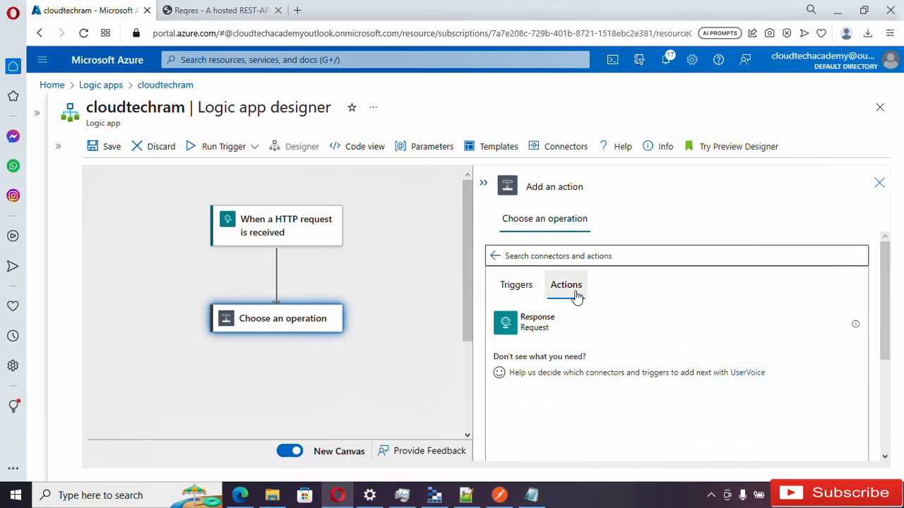
left_click(566, 326)
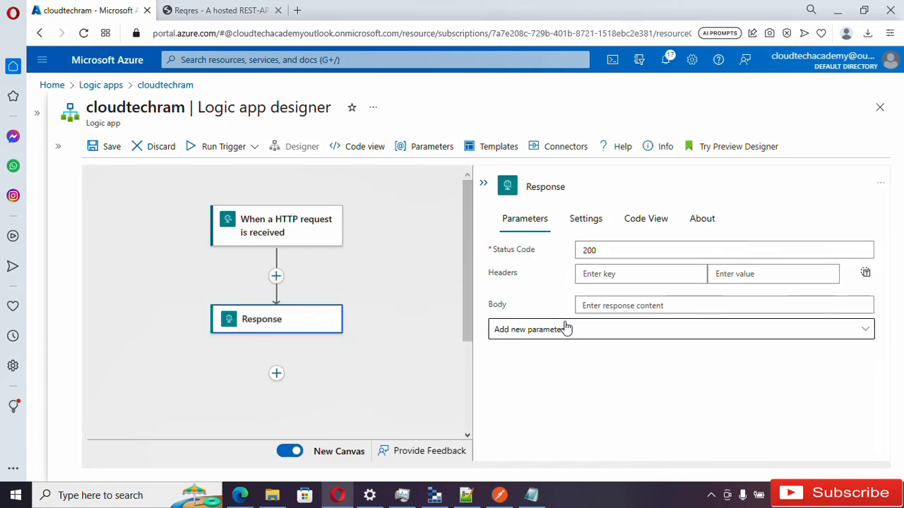
Step: Keep the Response action's status code at 200 and set its body to "successfully called the http endpoint"
left_click(606, 250)
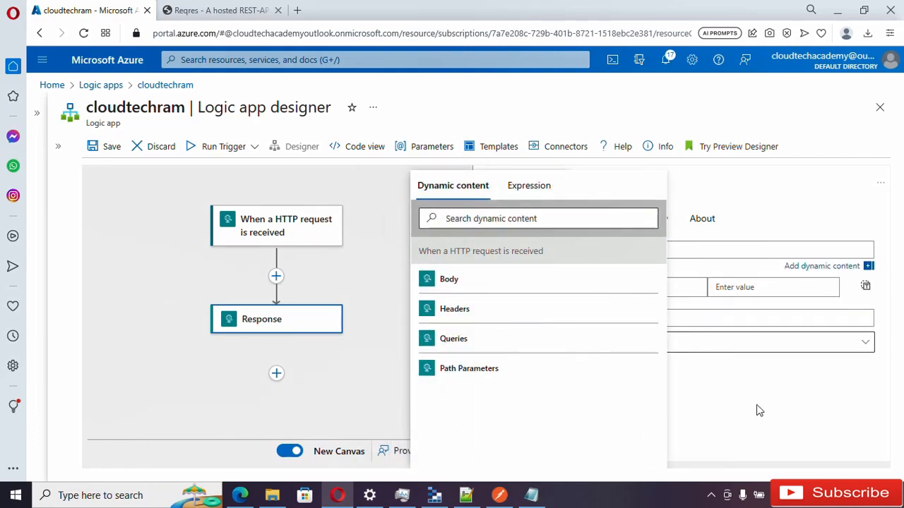
left_click(759, 411)
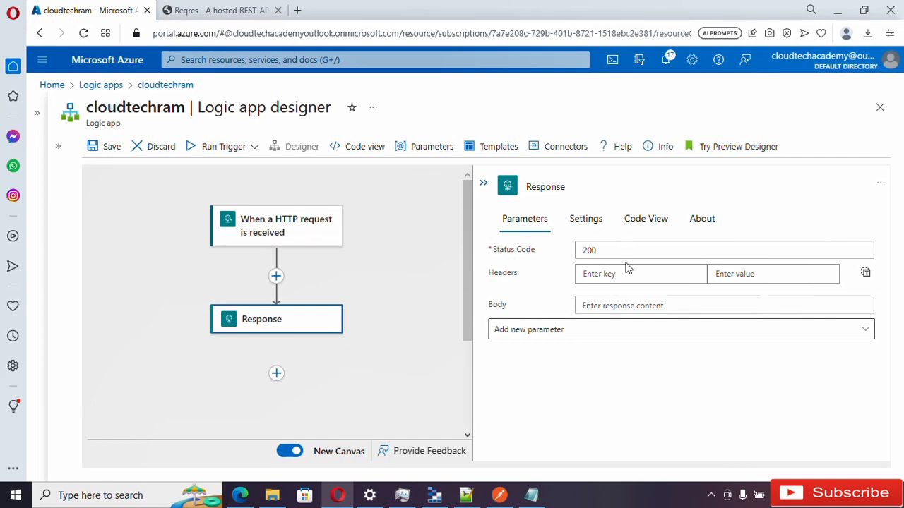
left_click(627, 306)
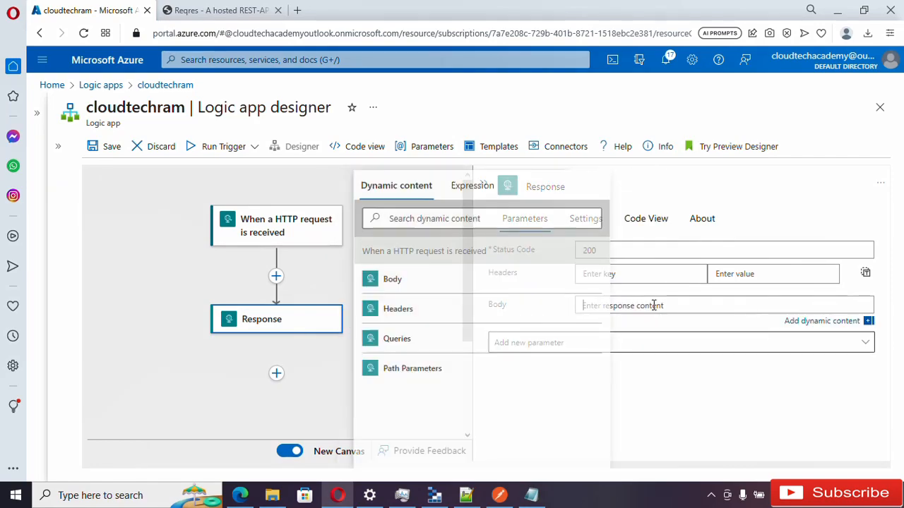
left_click(535, 414)
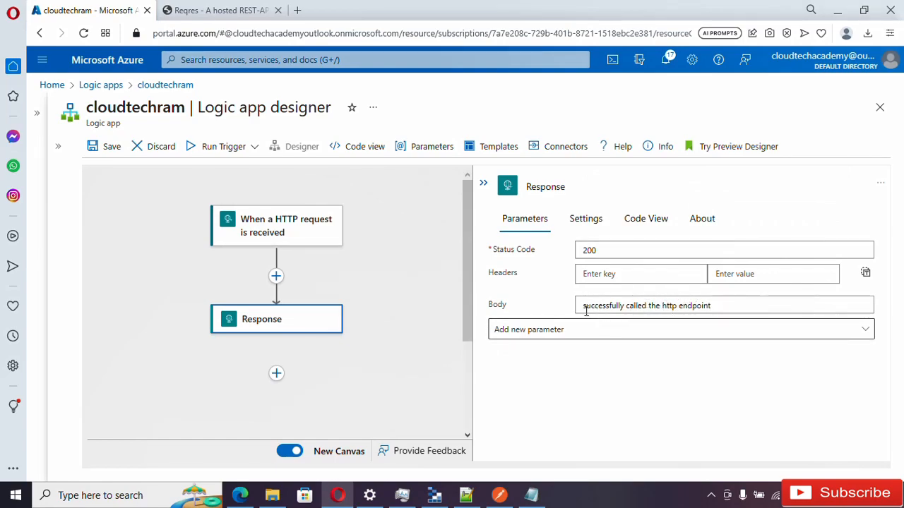
left_click(727, 305)
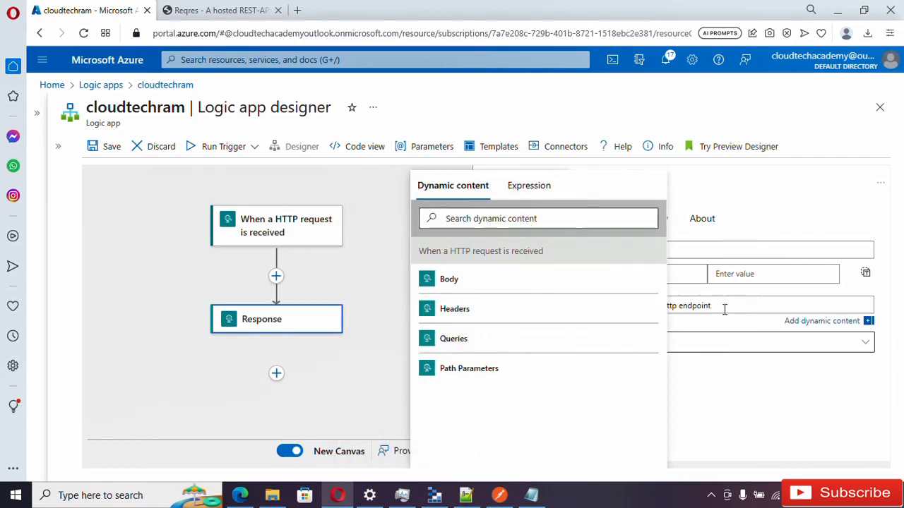
left_click(735, 417)
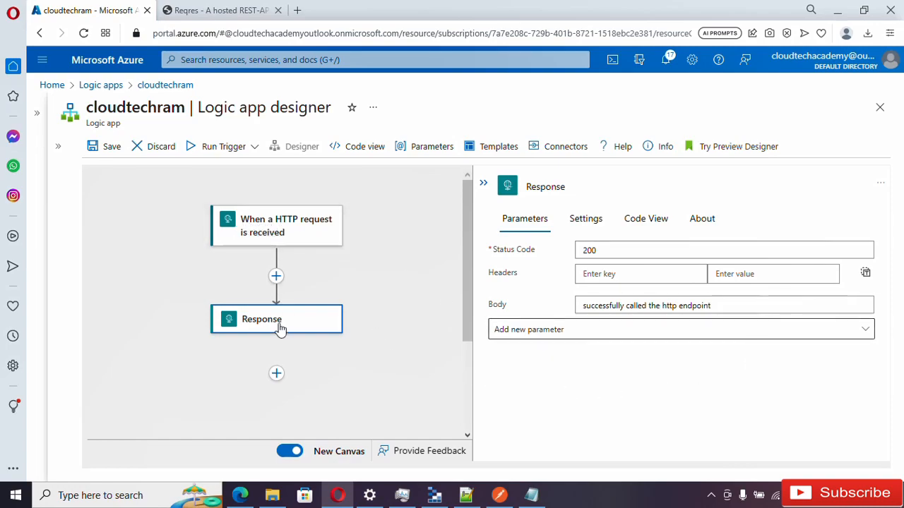
Step: Save the logic app and copy the HTTP GET URL of the request trigger
left_click(93, 147)
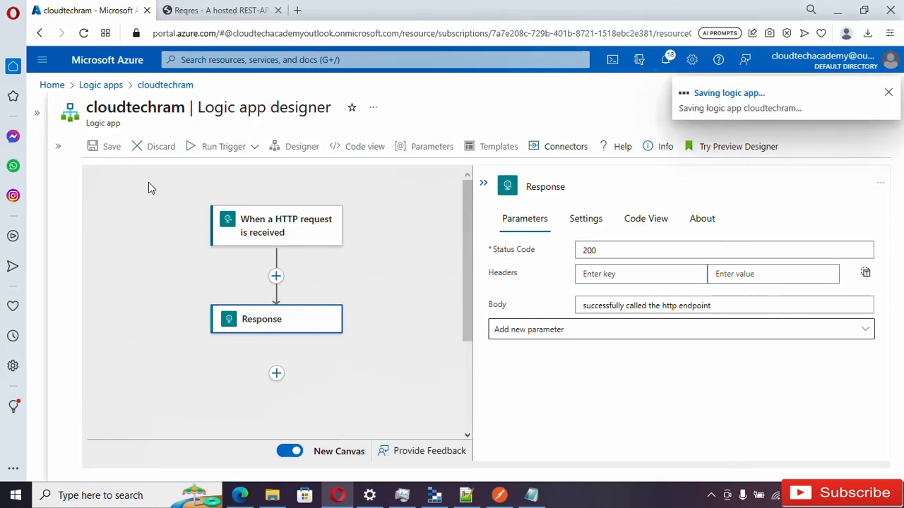
left_click(265, 226)
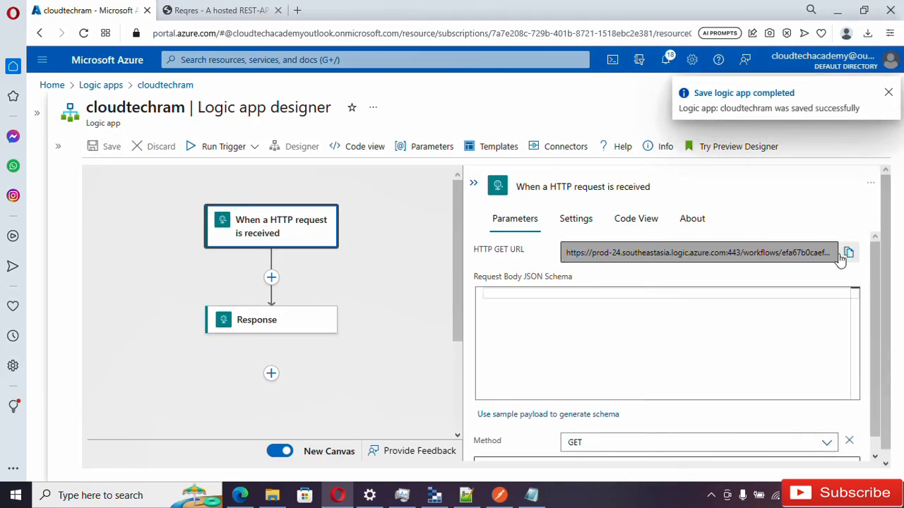
left_click(849, 255)
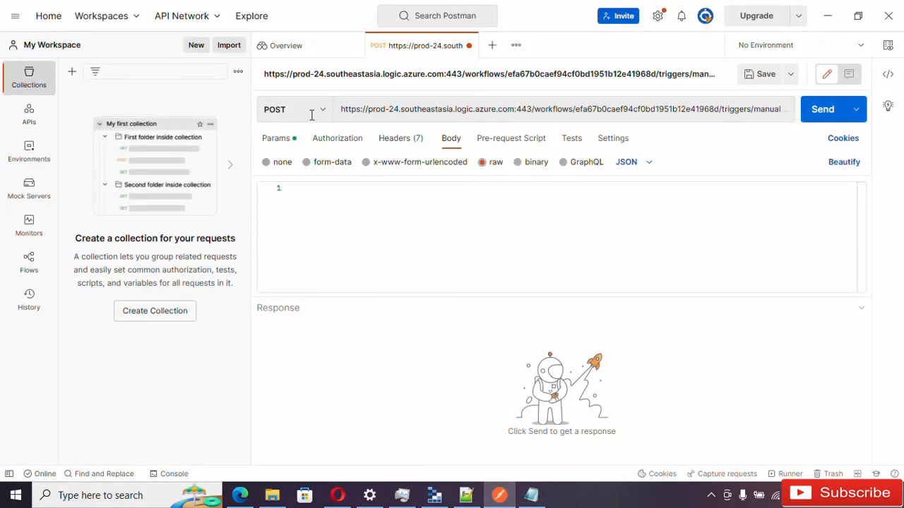
Step: In Postman, change the request to GET with the copied trigger URL and its access signature, and send it
left_click(318, 116)
left_click(306, 145)
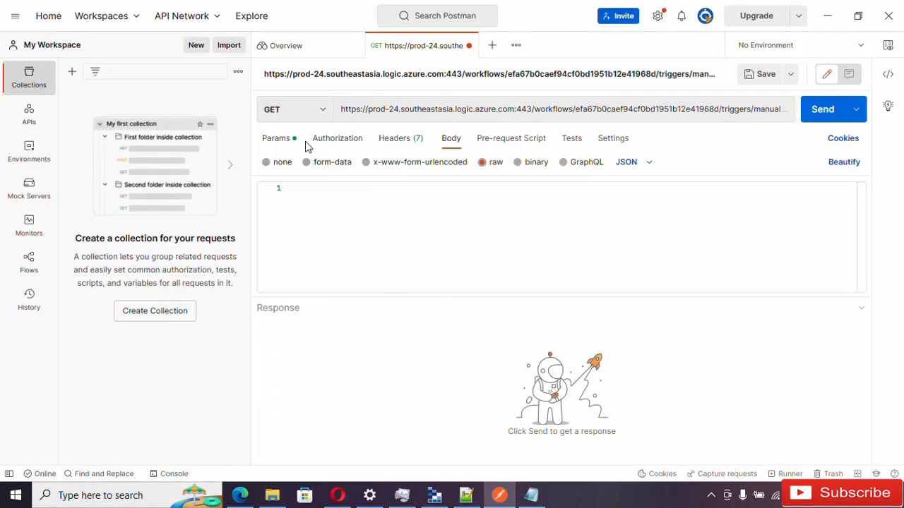
left_click(395, 109)
key("ctrl+a")
key("End")
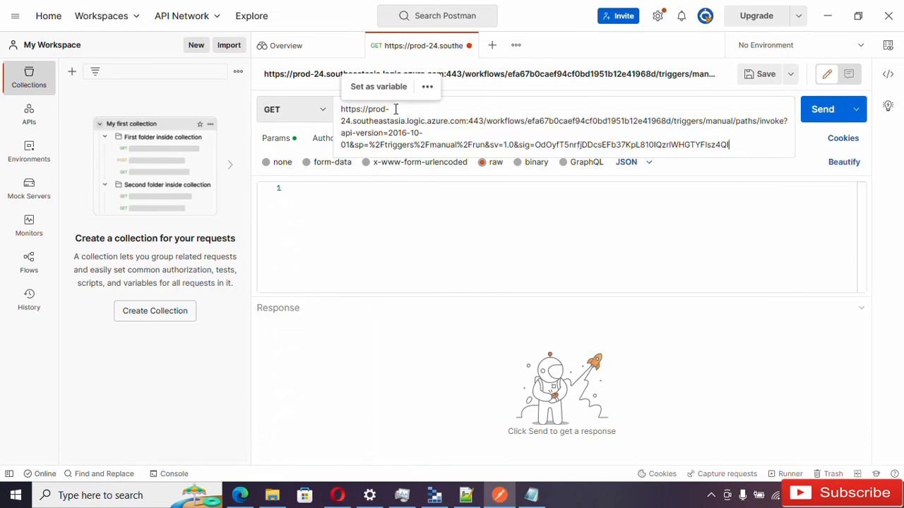
left_click(376, 237)
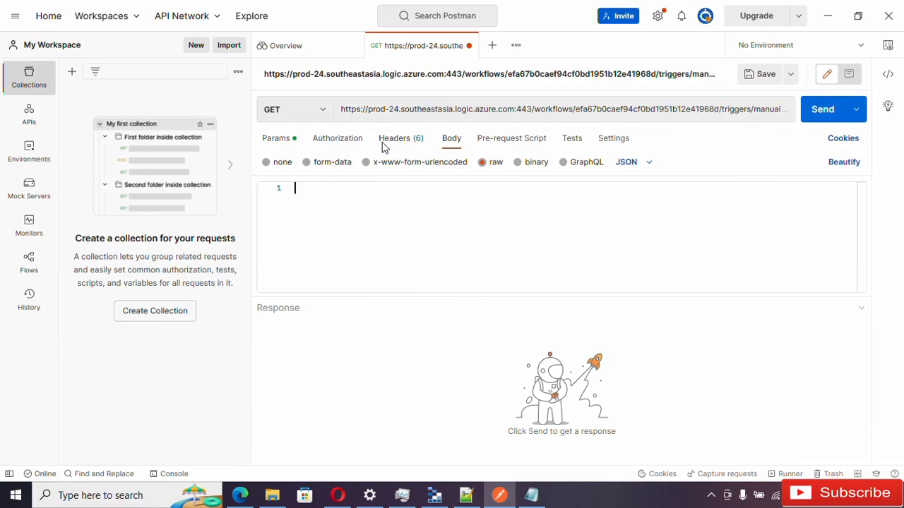
left_click(830, 116)
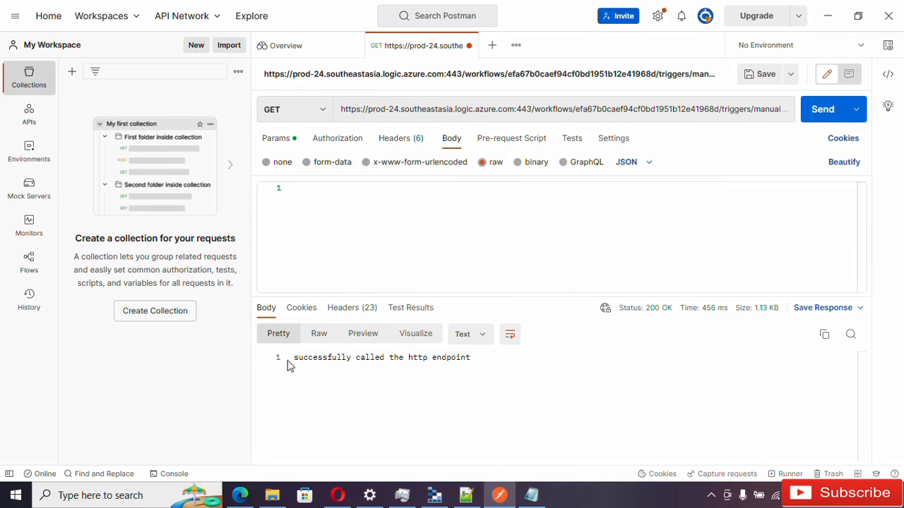
left_click_drag(296, 359, 465, 356)
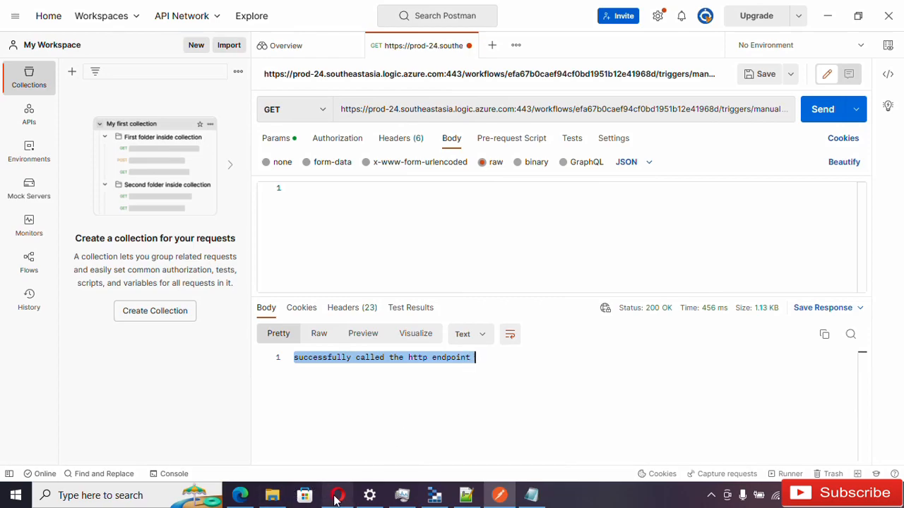
Step: Return to the logic app in the browser, open the latest run from the runs history and examine its trigger and Response details
mouse_move(336, 500)
left_click(335, 463)
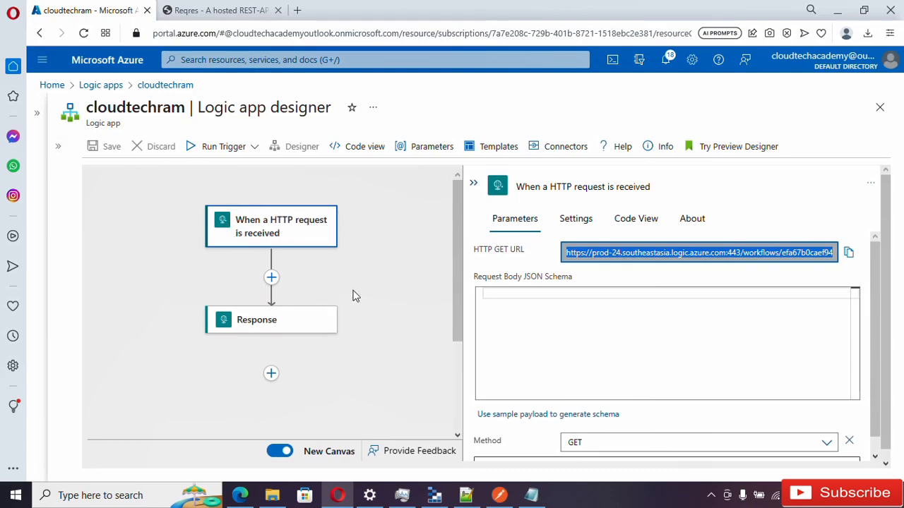
left_click(59, 150)
left_click(95, 170)
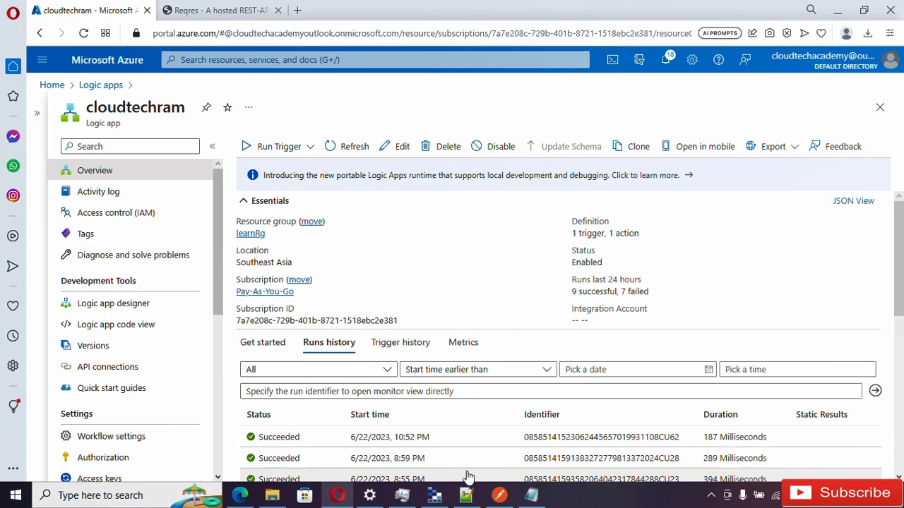
left_click(393, 439)
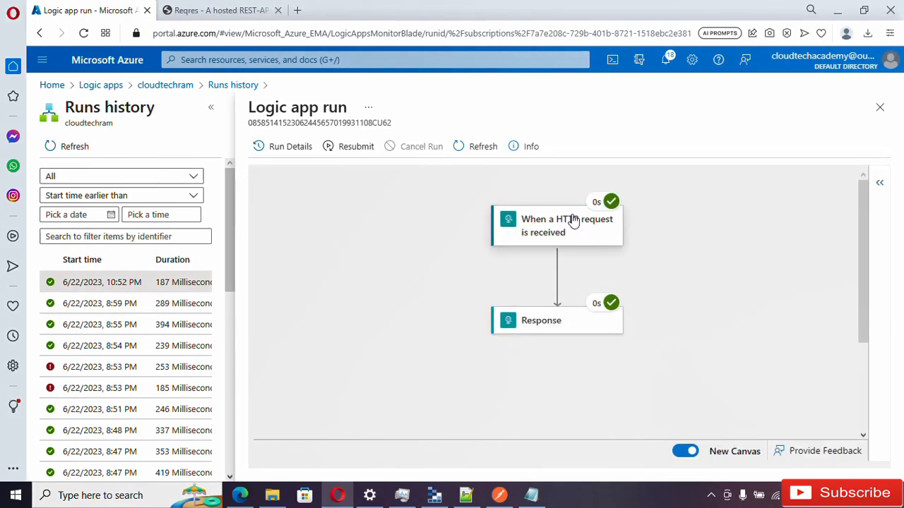
left_click(606, 250)
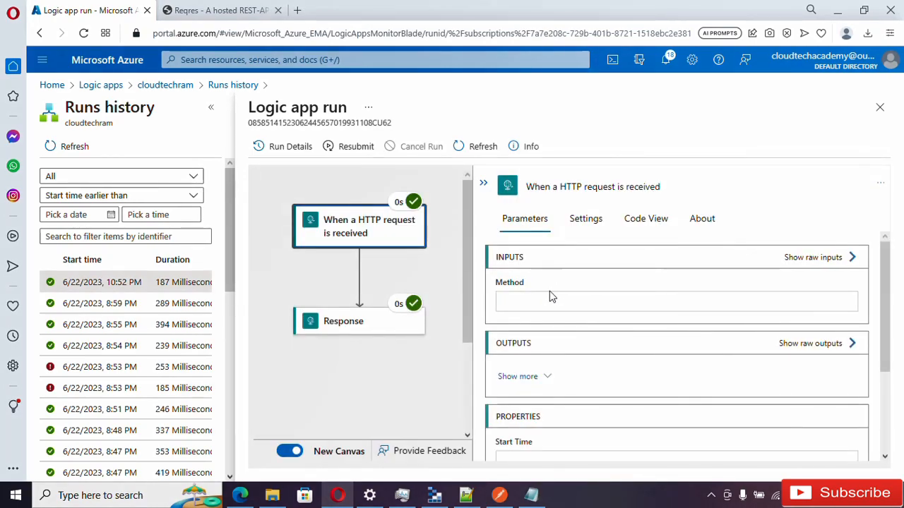
scroll(572, 320, "down", 2)
scroll(572, 320, "down", 1)
scroll(557, 286, "up", 3)
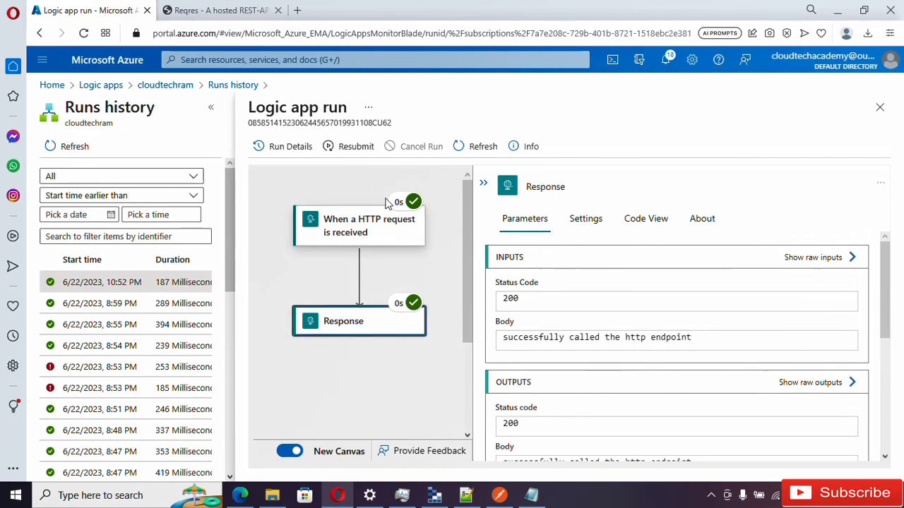
Step: Return to the logic app designer and add a Relative path parameter set to "cloudtech" on the HTTP request trigger
left_click(182, 92)
left_click(130, 305)
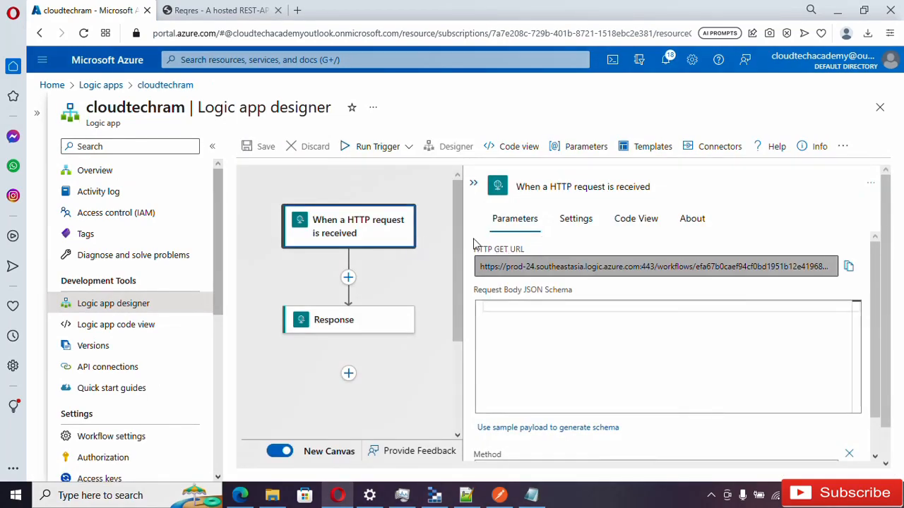
scroll(667, 313, "down", 1)
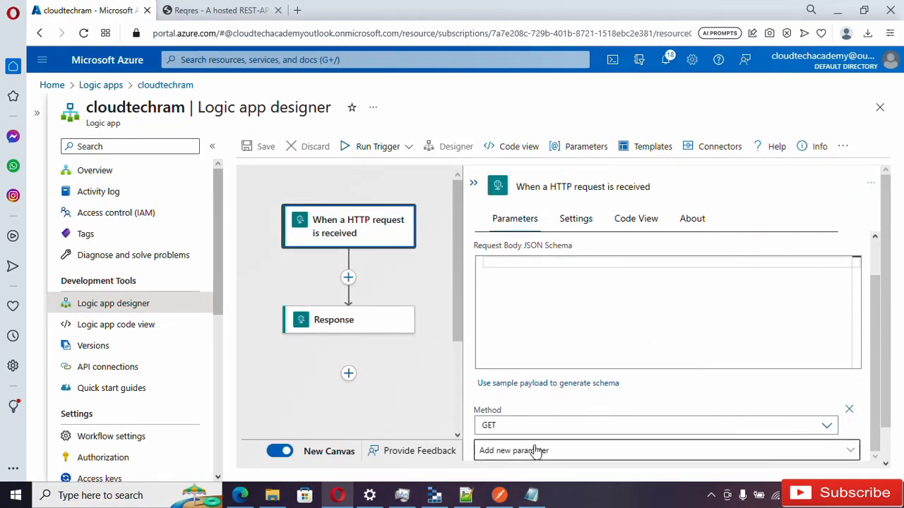
left_click(557, 458)
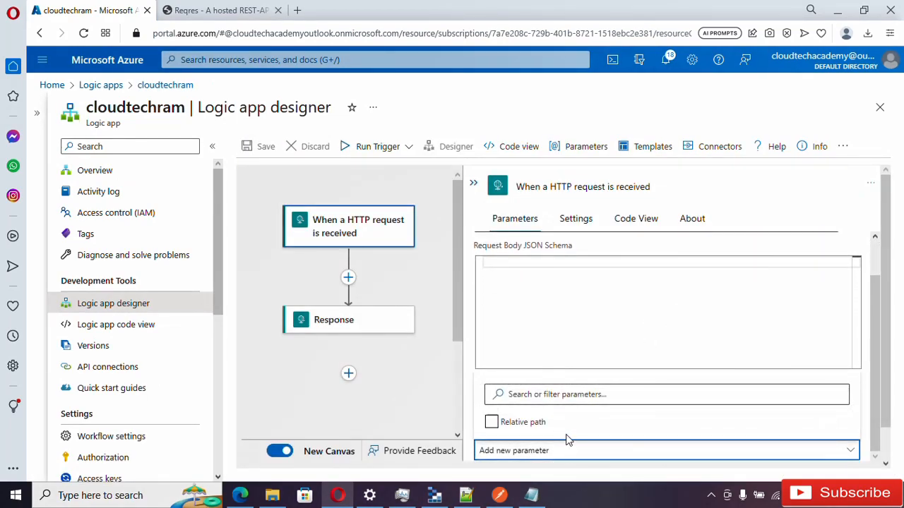
left_click(503, 423)
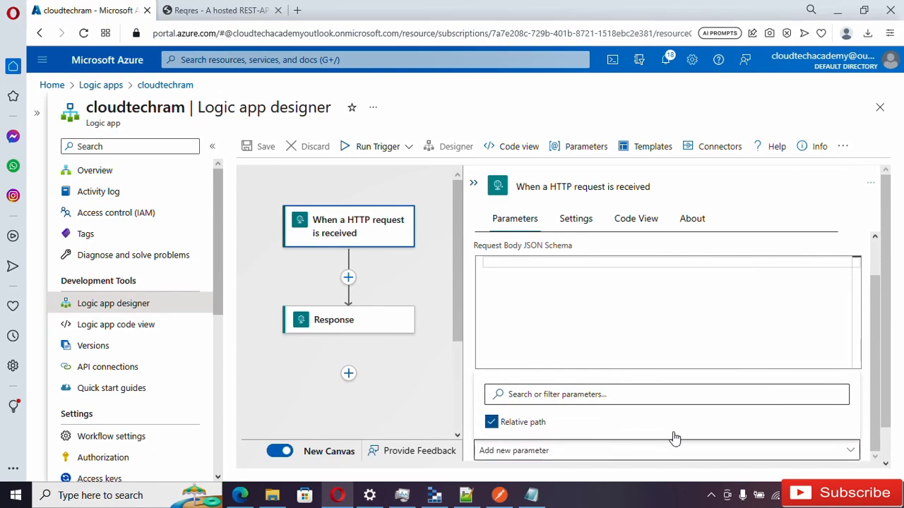
left_click(683, 307)
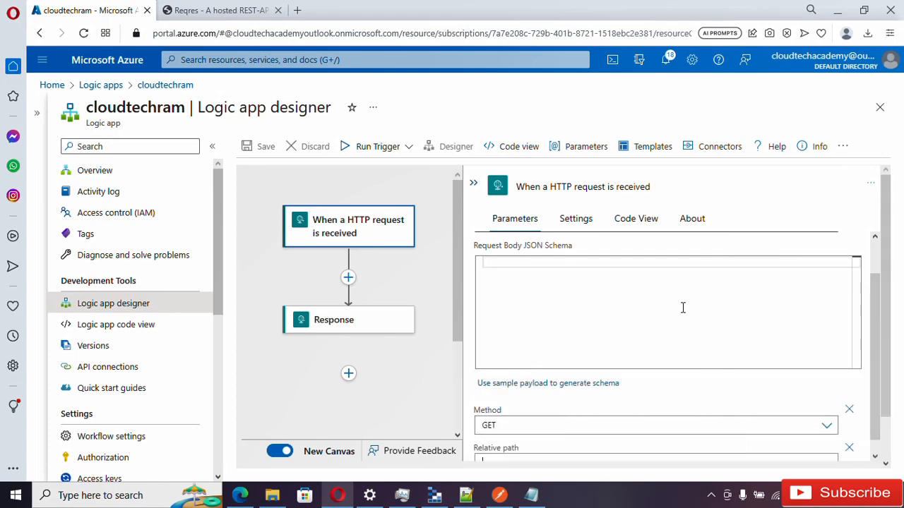
left_click(506, 447)
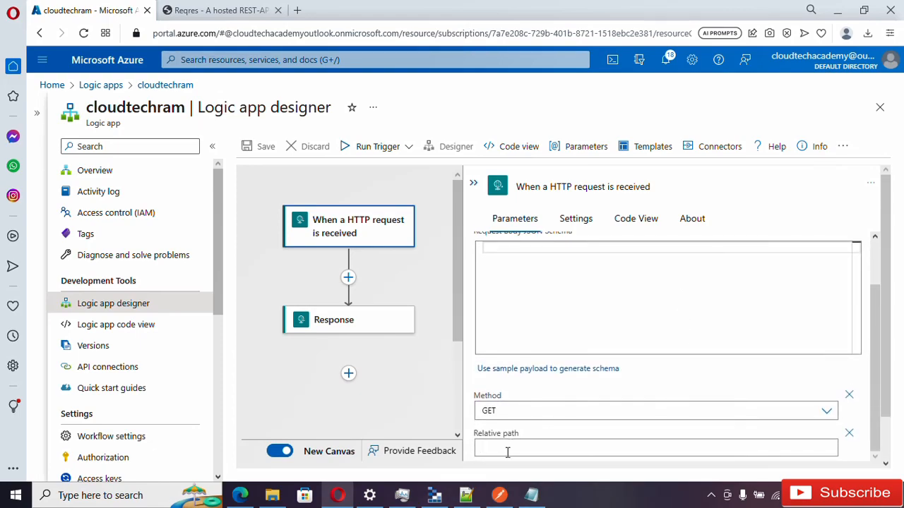
type("cloudtech")
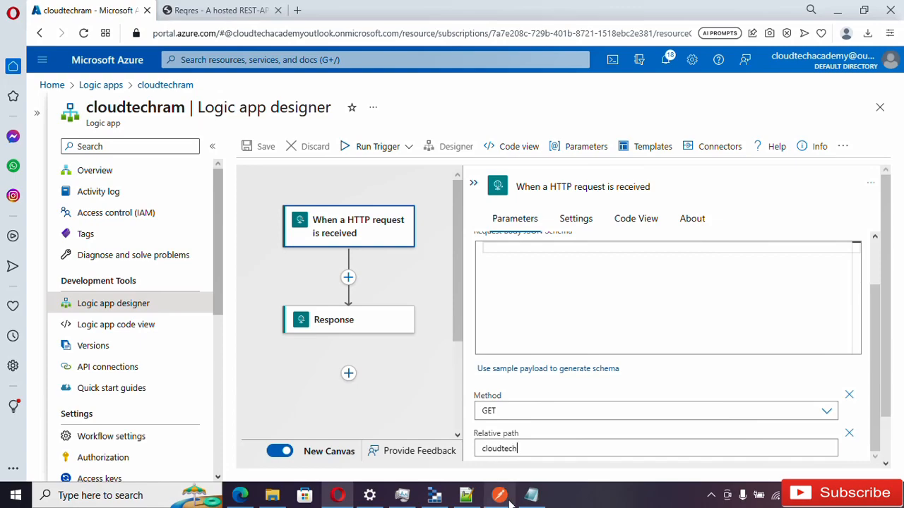
Step: Copy the HTTP GET URL from the request trigger's parameters
scroll(579, 317, "up", 2)
scroll(688, 345, "down", 2)
scroll(706, 332, "up", 2)
left_click(848, 267)
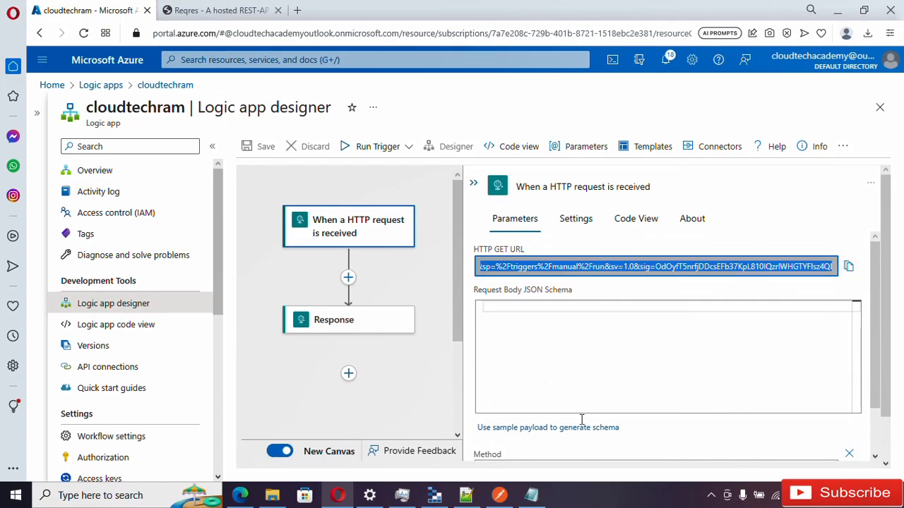
Step: Save the logic app with the relative path added to its HTTP request trigger
left_click(532, 495)
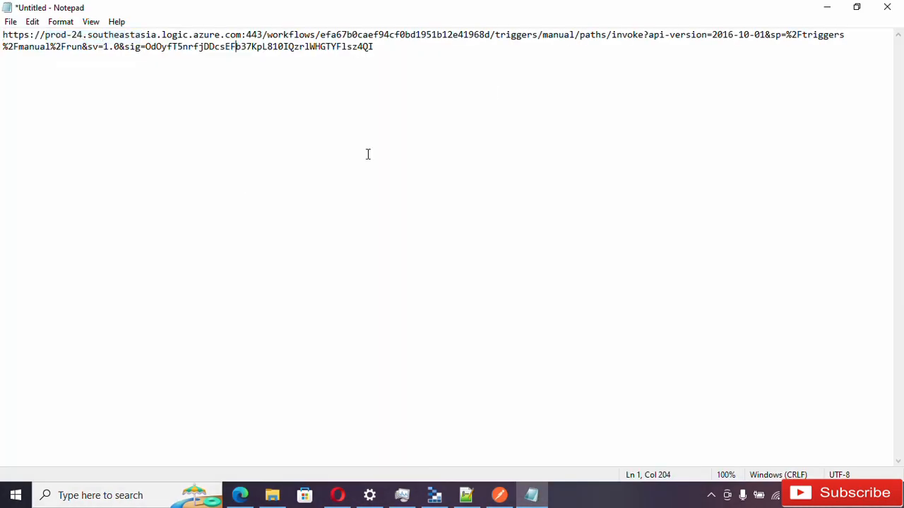
left_click(828, 7)
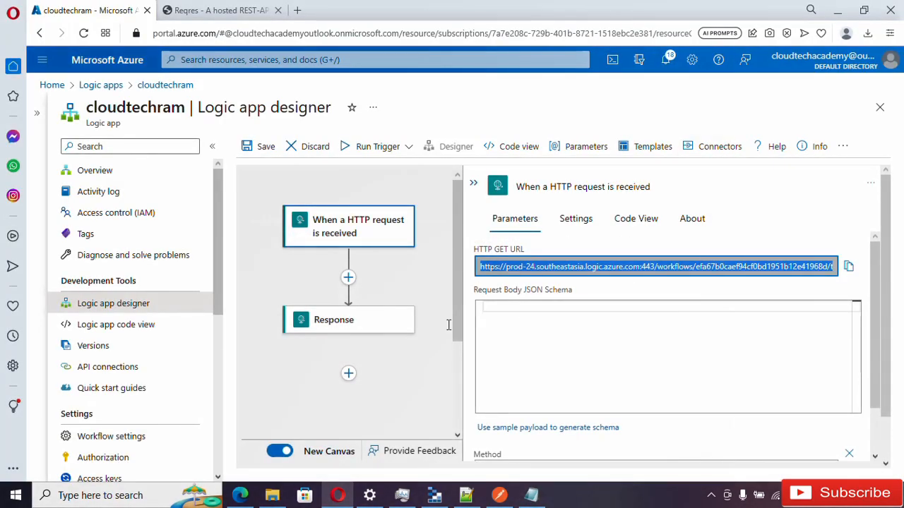
scroll(619, 375, "down", 2)
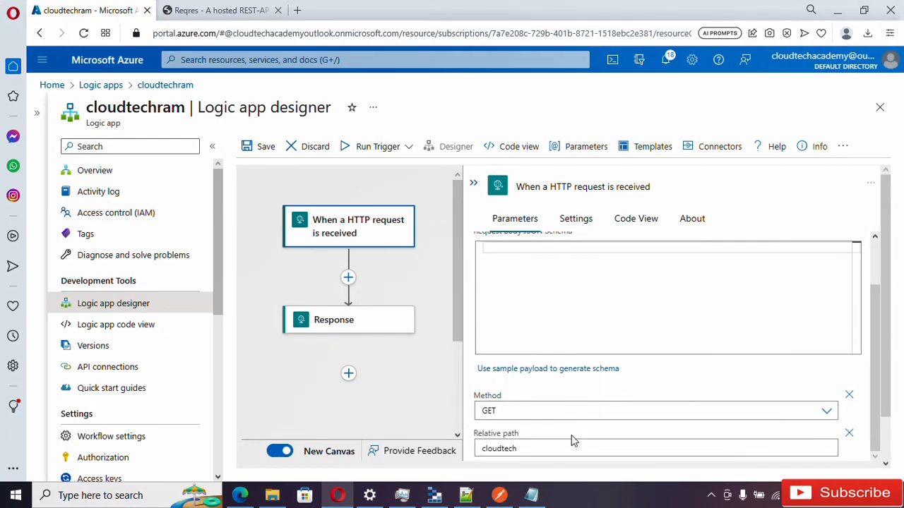
left_click(252, 149)
scroll(777, 289, "up", 2)
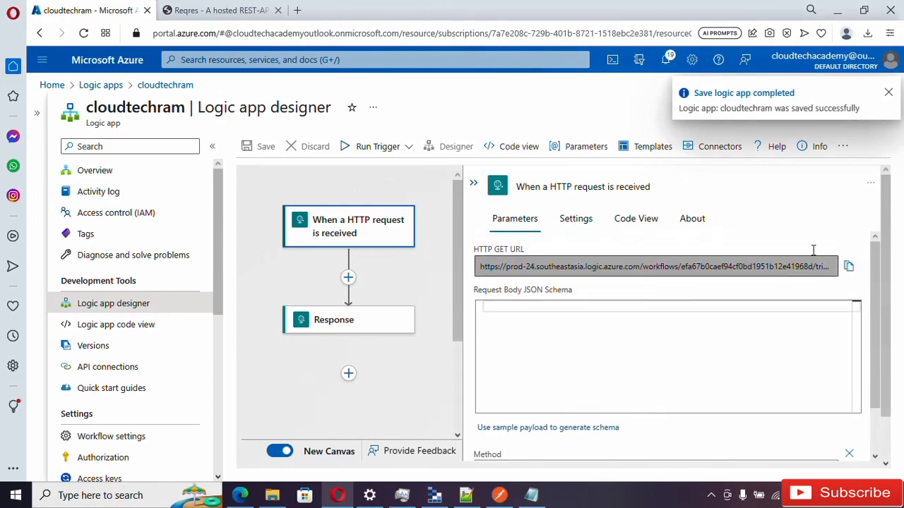
Step: Copy the updated HTTP GET URL with its access signature and paste it on a new line below the earlier URL in Notepad
left_click(848, 267)
left_click(533, 497)
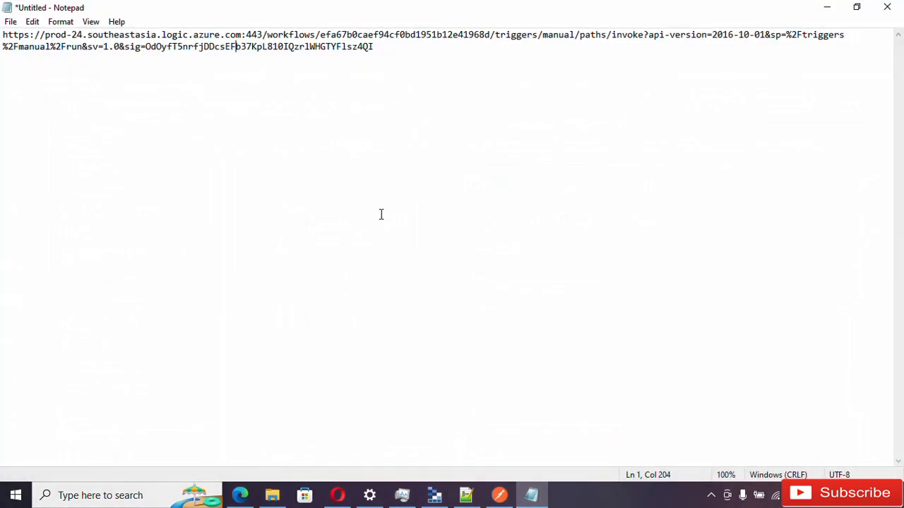
left_click(400, 51)
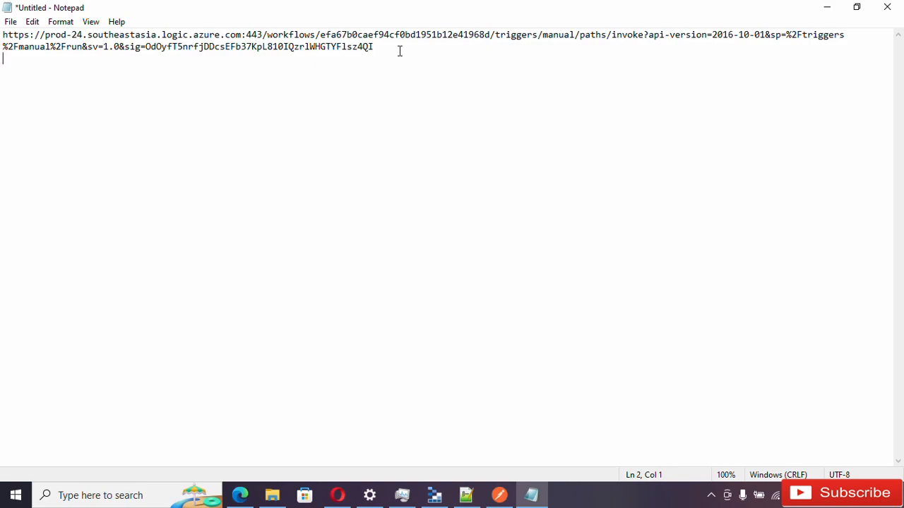
key("ctrl+v")
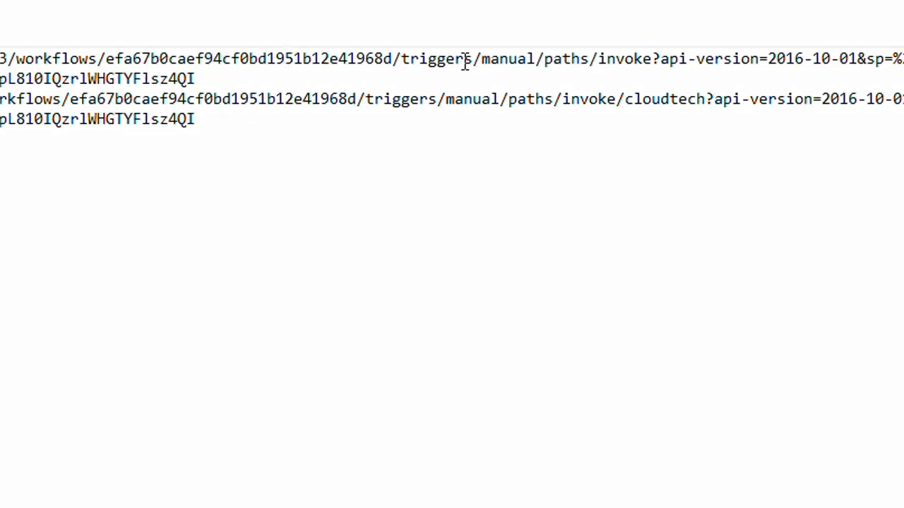
Step: Compare the two URLs and highlight the "cloudtech" path segment in the new one
double_click(638, 99)
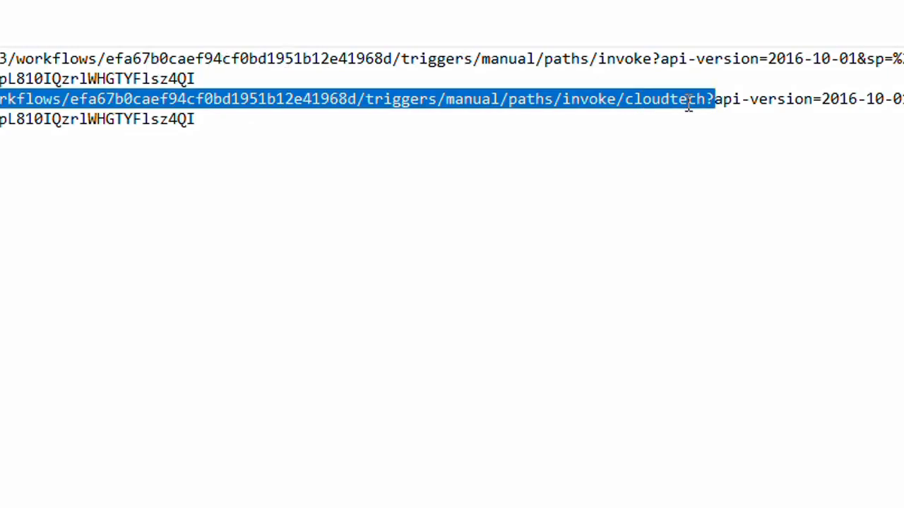
left_click(620, 101)
left_click_drag(626, 101, 710, 101)
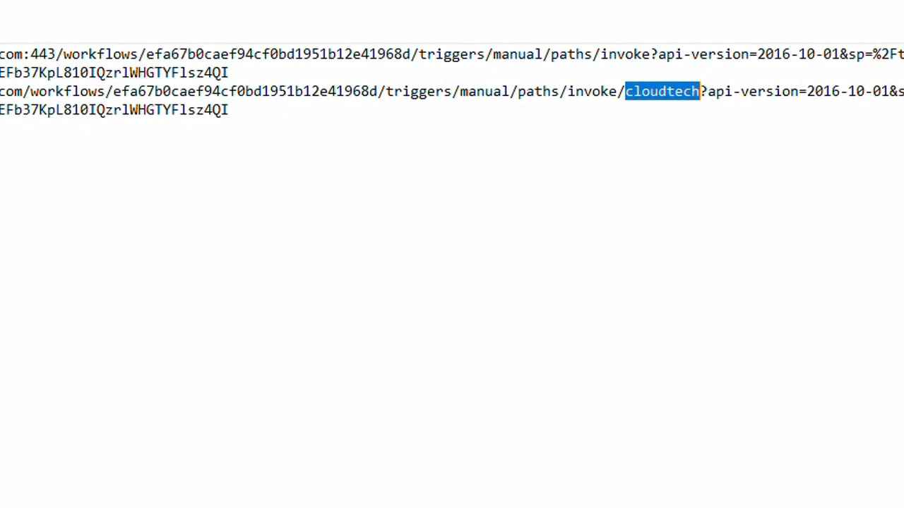
Step: Return to the logic app designer and review the trigger's method and relative path and the Response action's parameters
left_click(827, 12)
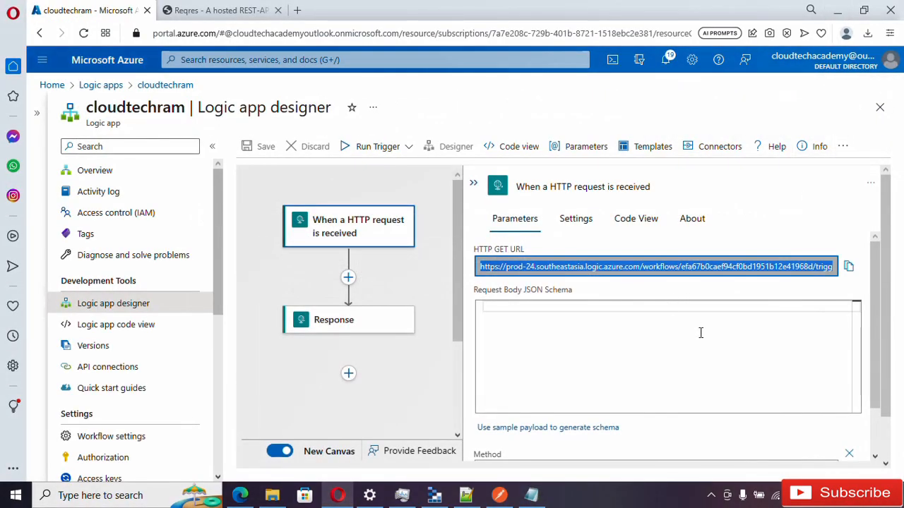
scroll(701, 335, "down", 1)
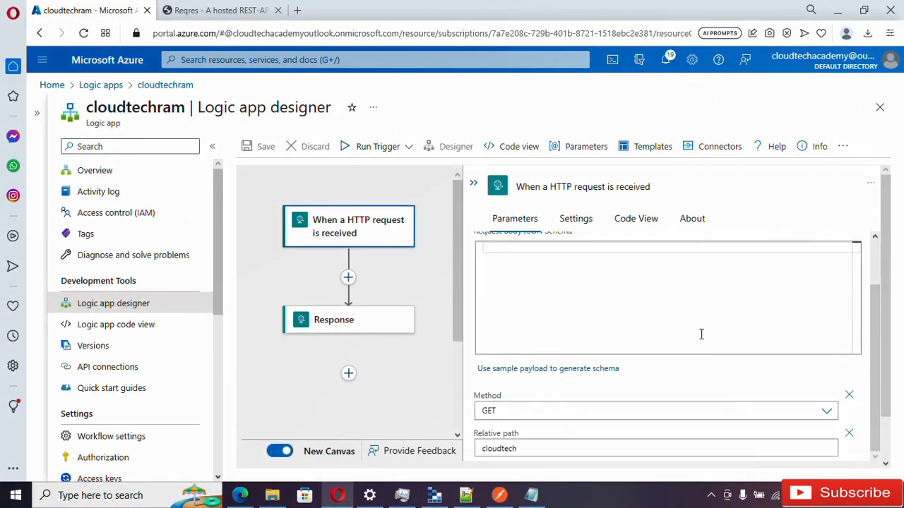
scroll(707, 324, "down", 2)
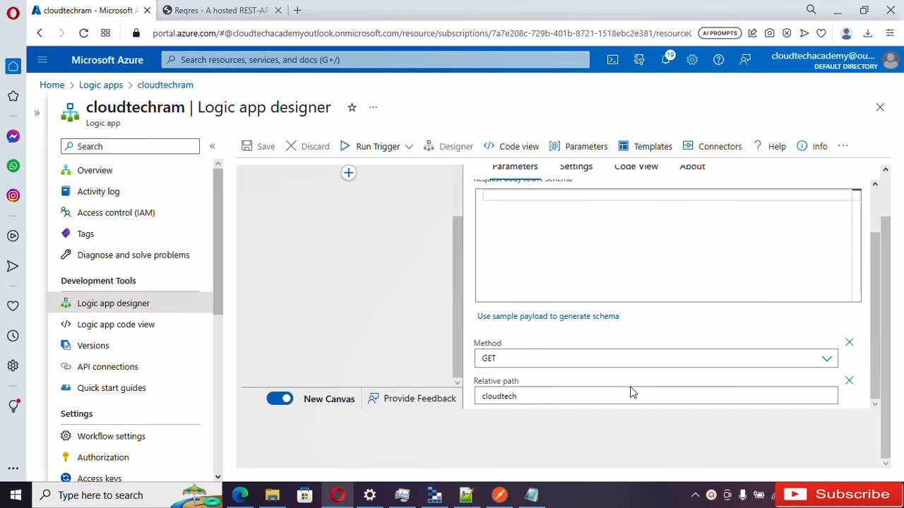
scroll(423, 323, "up", 3)
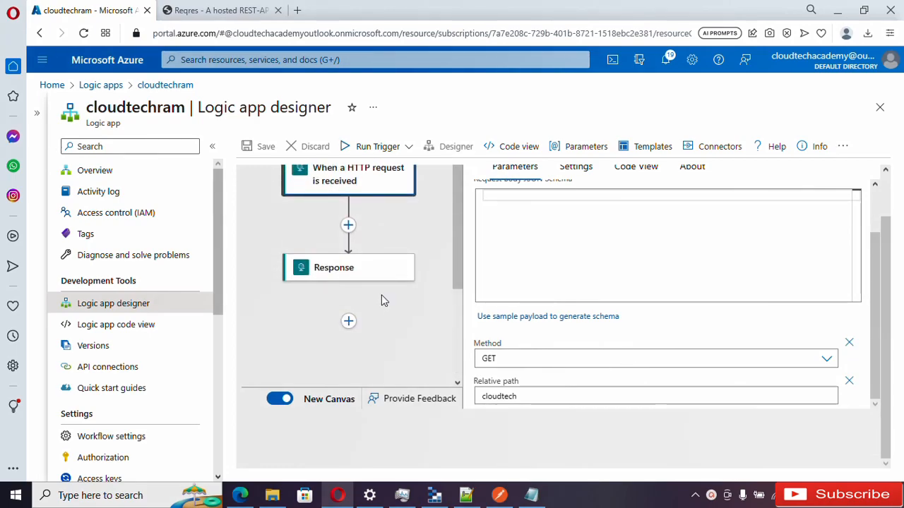
left_click(388, 280)
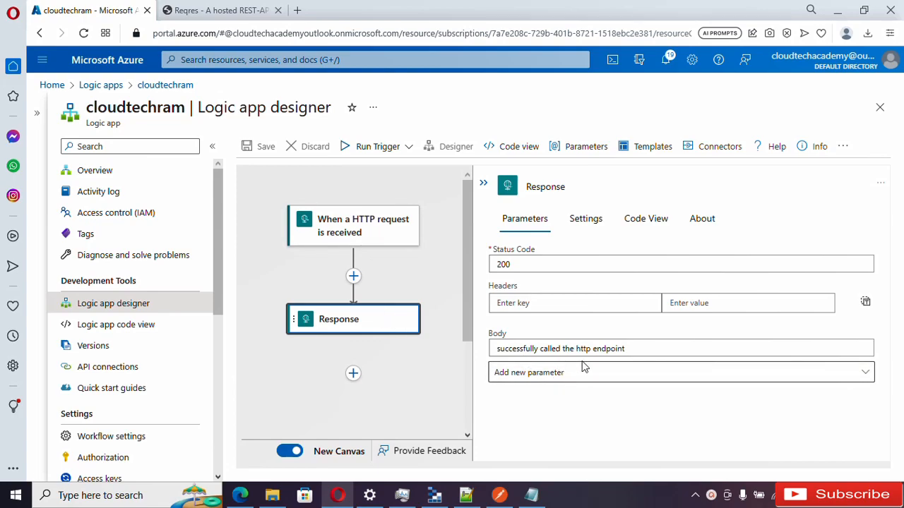
Step: Add a built-in Initialize variable action between the HTTP request trigger and the Response action
left_click(354, 277)
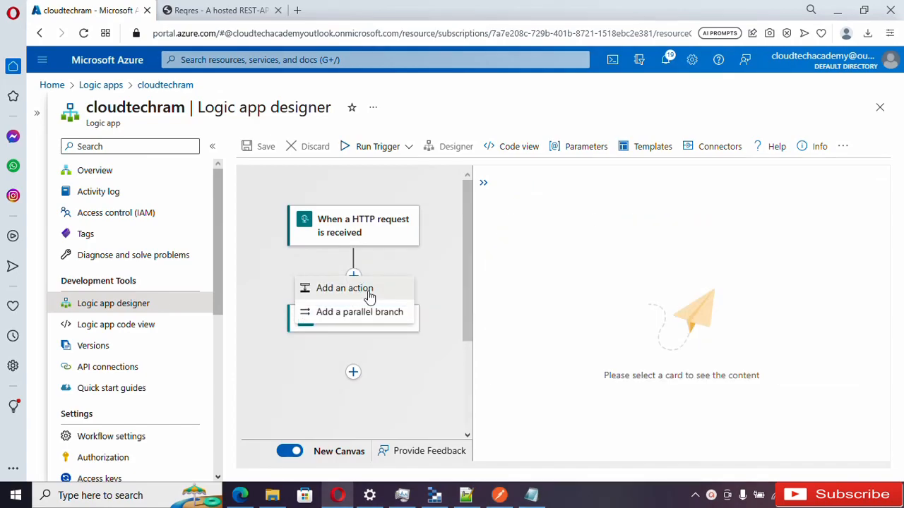
left_click(563, 298)
scroll(640, 375, "down", 5)
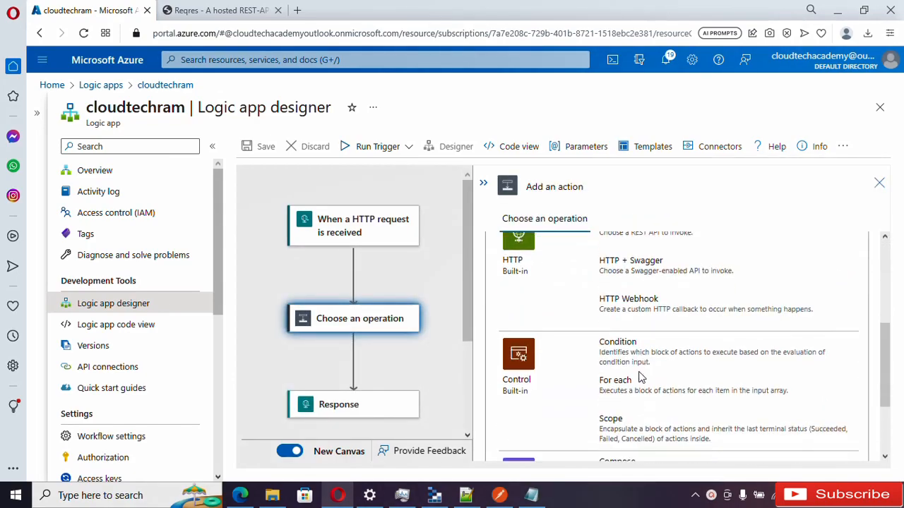
scroll(640, 375, "up", 3)
scroll(639, 375, "up", 2)
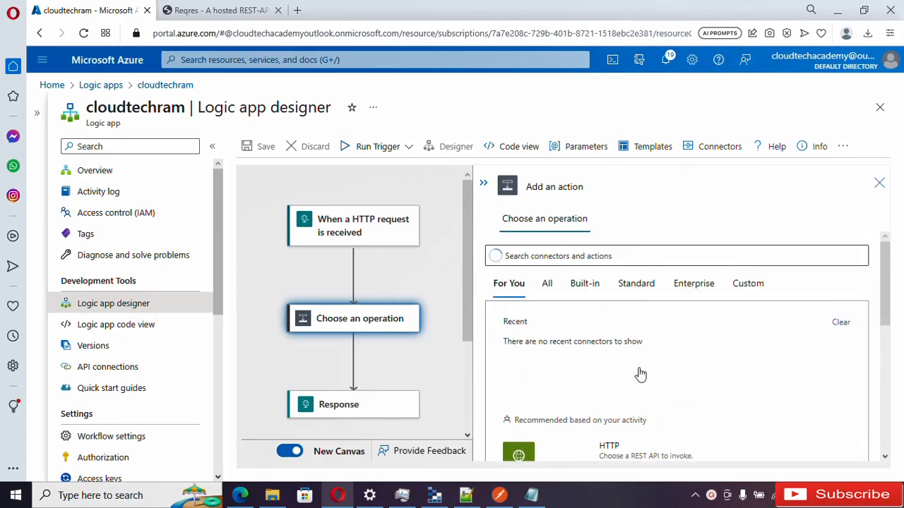
left_click(546, 283)
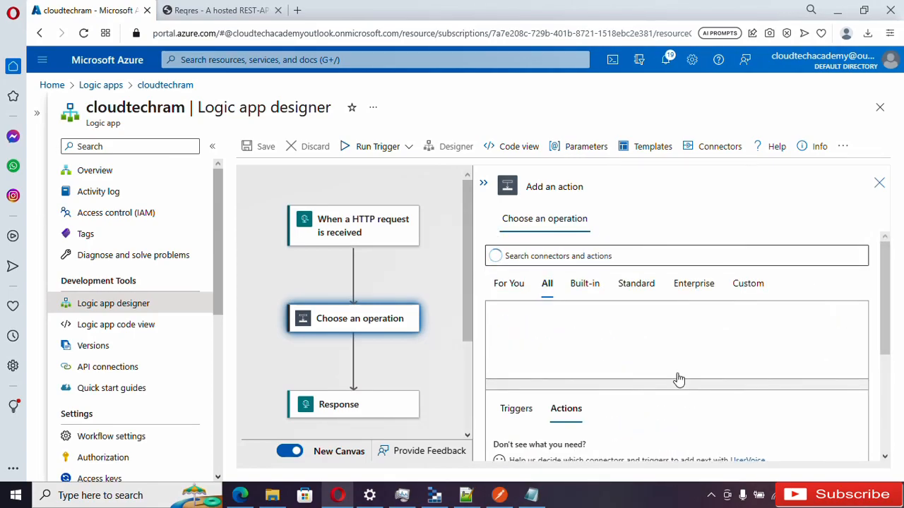
left_click(584, 289)
left_click(655, 385)
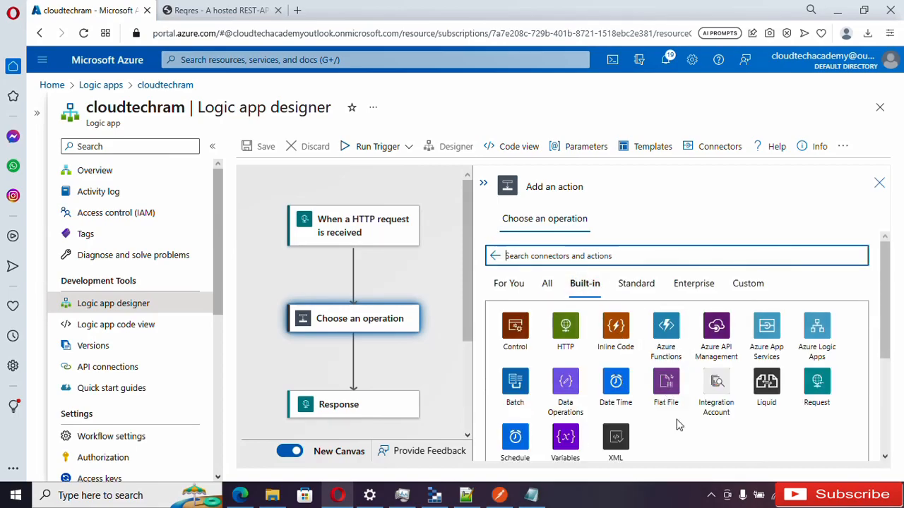
scroll(578, 408, "down", 1)
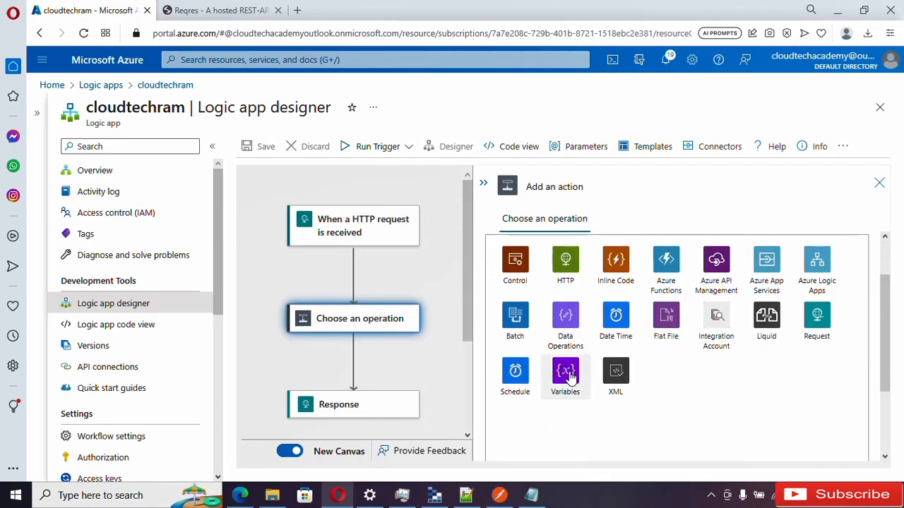
left_click(565, 375)
scroll(593, 346, "down", 1)
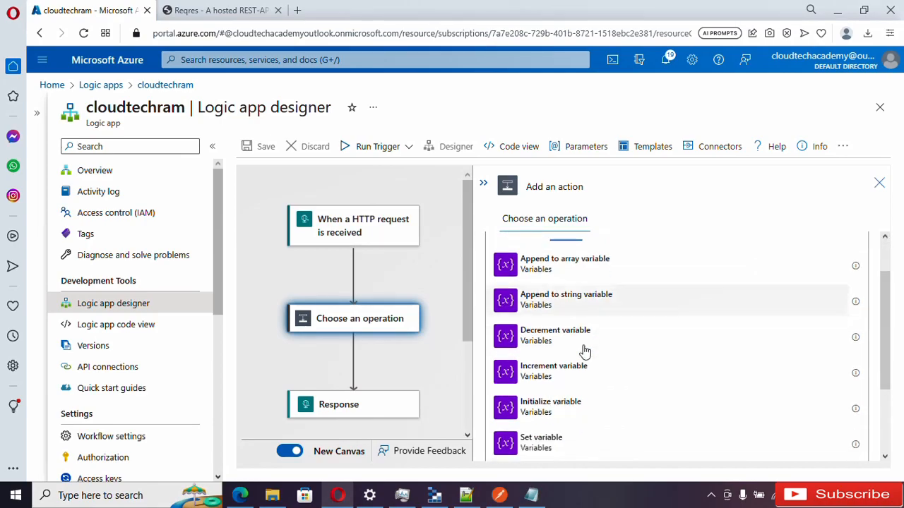
left_click(557, 400)
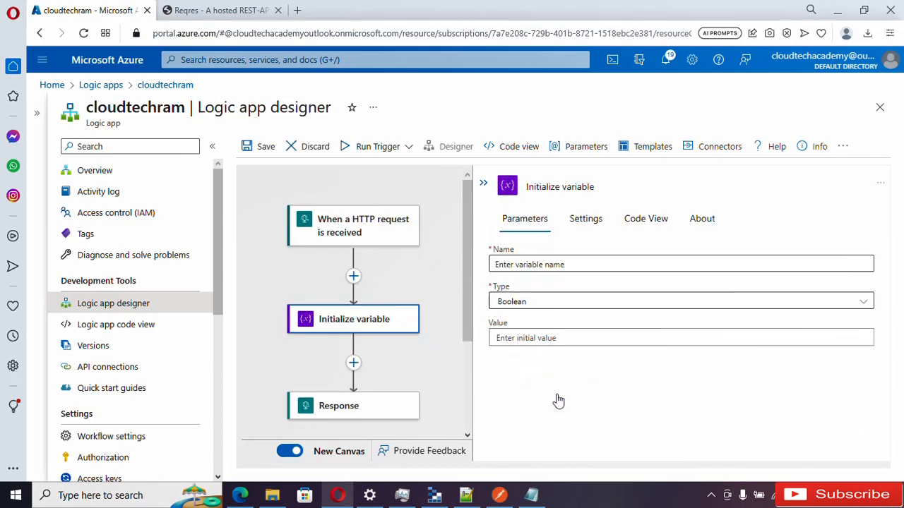
Step: Name the variable SourceJson and set its type to Object
left_click(555, 264)
type("SourceJson")
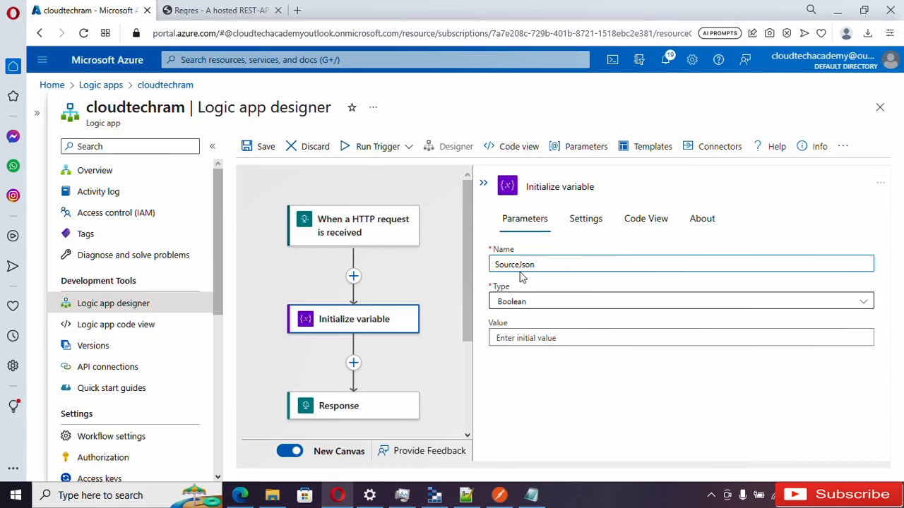
left_click(546, 304)
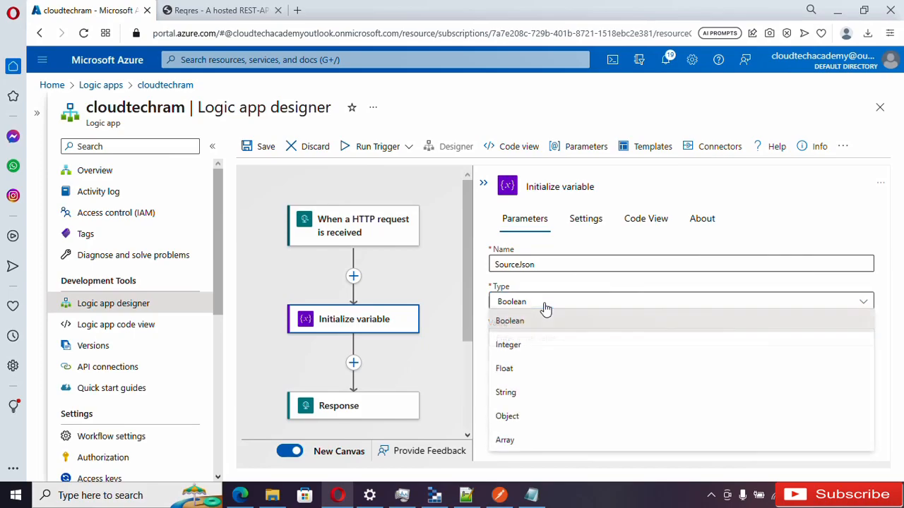
left_click(528, 417)
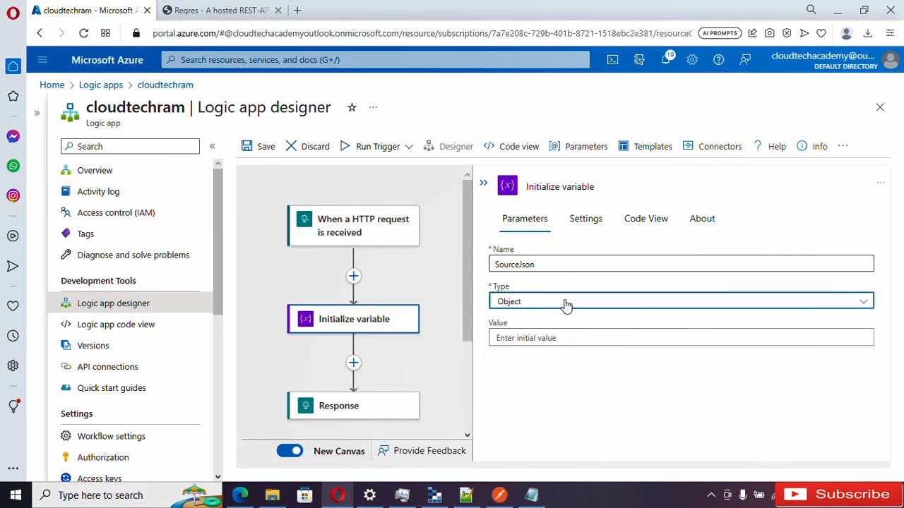
left_click(546, 337)
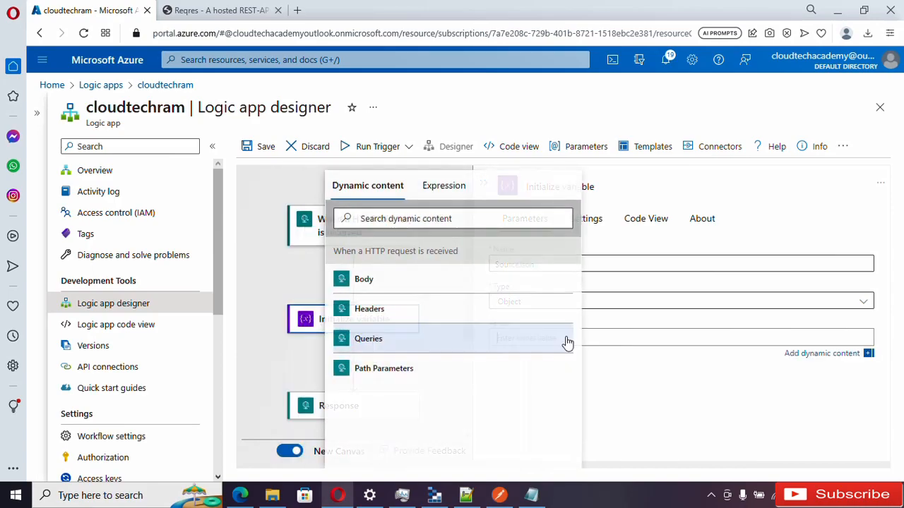
left_click(746, 402)
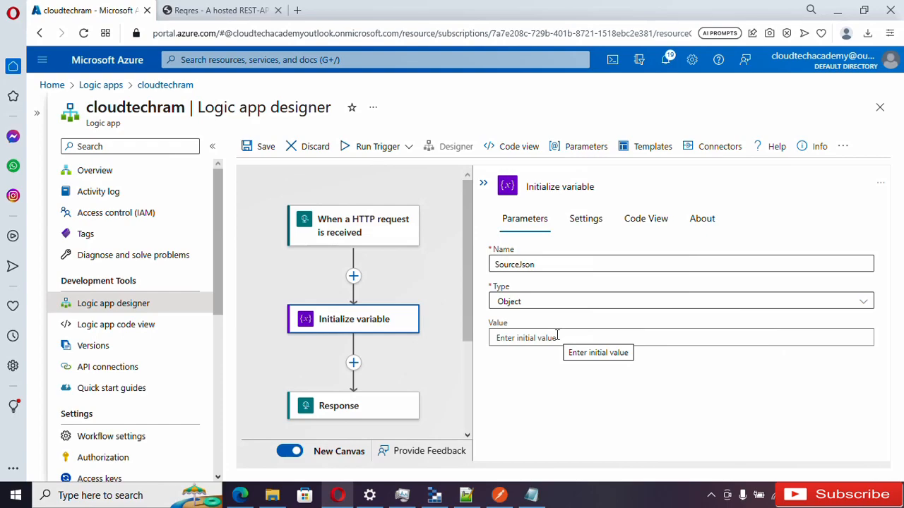
left_click_drag(465, 308, 466, 324)
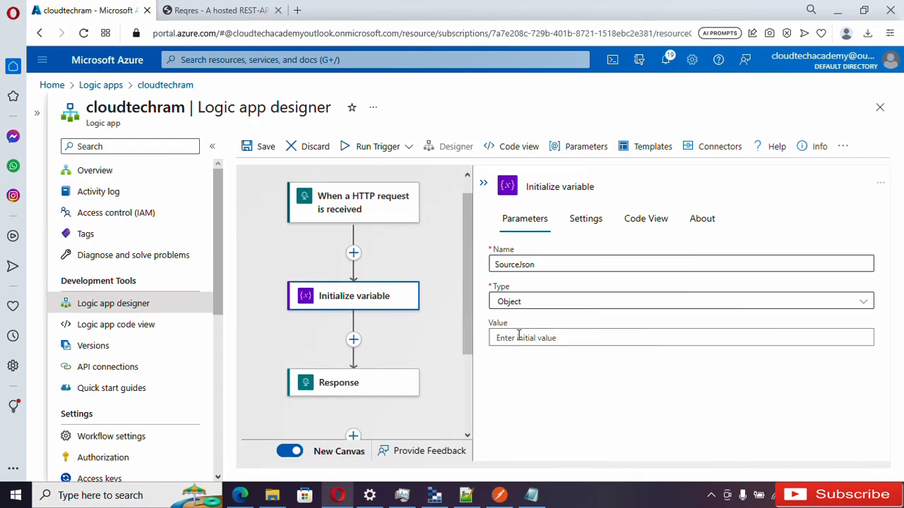
Step: On the Reqres page, select and copy the entire JSON response of the List Users request
left_click(205, 12)
left_click_drag(530, 139, 601, 352)
scroll(601, 353, "down", 1)
scroll(601, 353, "up", 3)
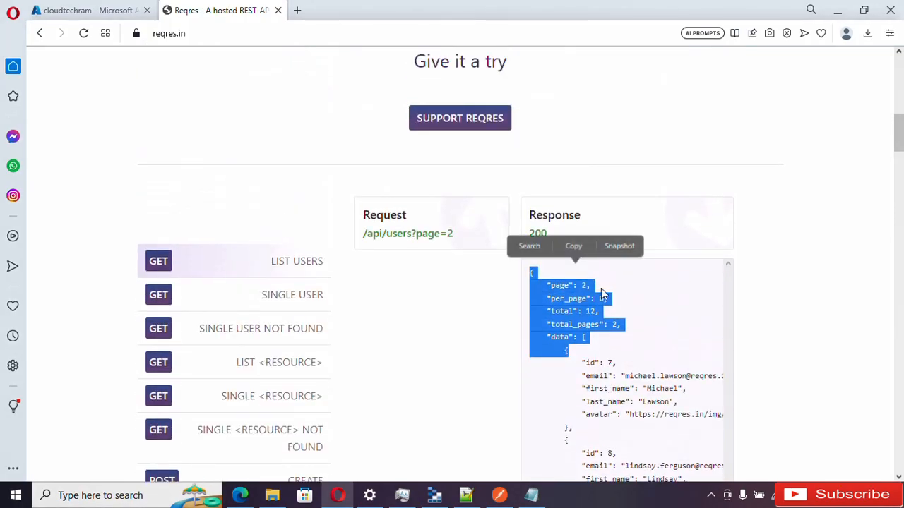
left_click(651, 367)
left_click_drag(530, 274, 572, 431)
scroll(560, 315, "down", 1)
scroll(562, 311, "down", 6)
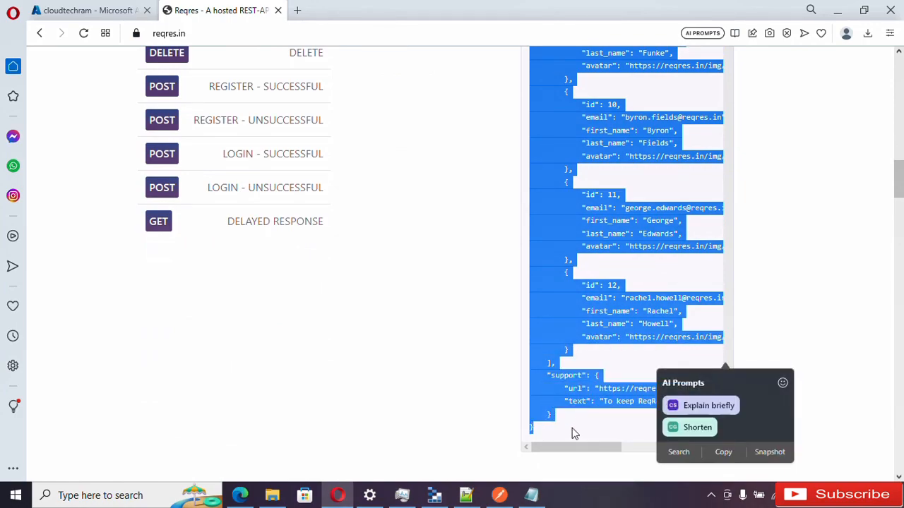
Step: Return to the logic app designer and paste the copied JSON as the SourceJson variable's initial value
left_click(88, 10)
left_click(537, 338)
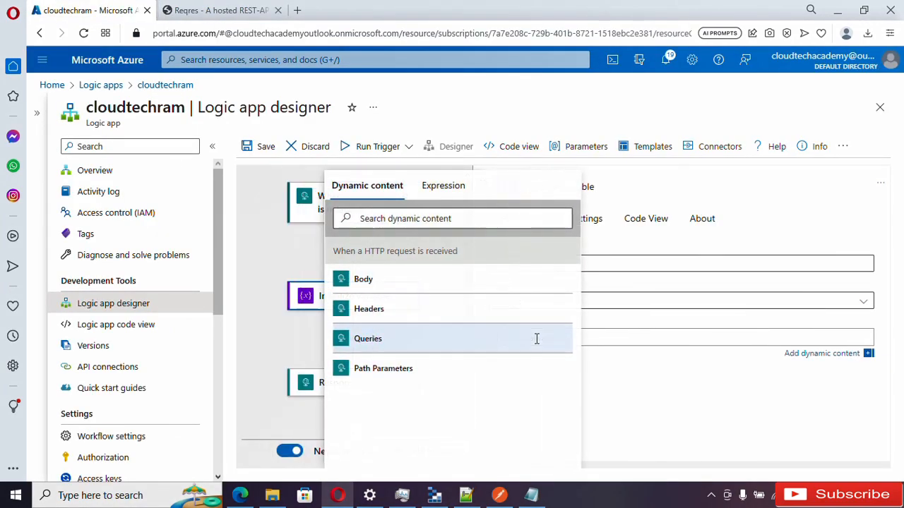
key("ctrl+v")
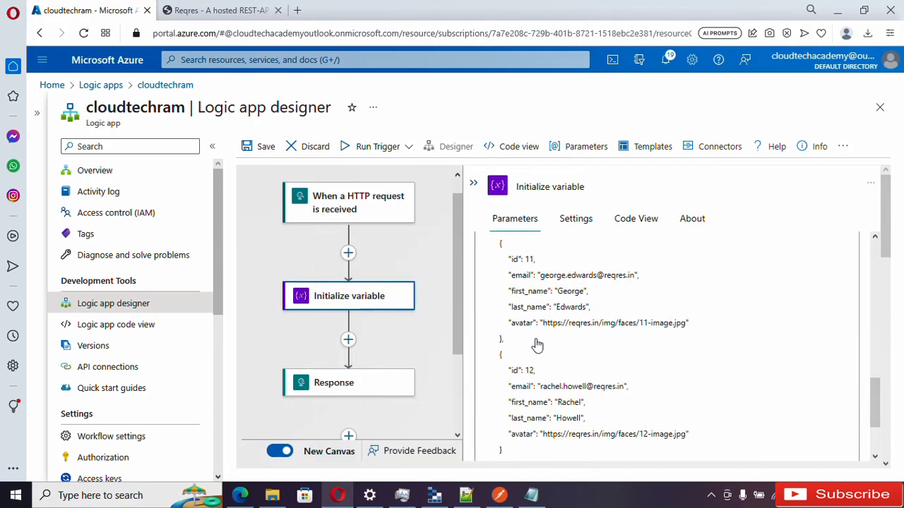
Step: Review the JSON in the SourceJson value, from the paging fields through the user objects in the data array
scroll(638, 347, "up", 8)
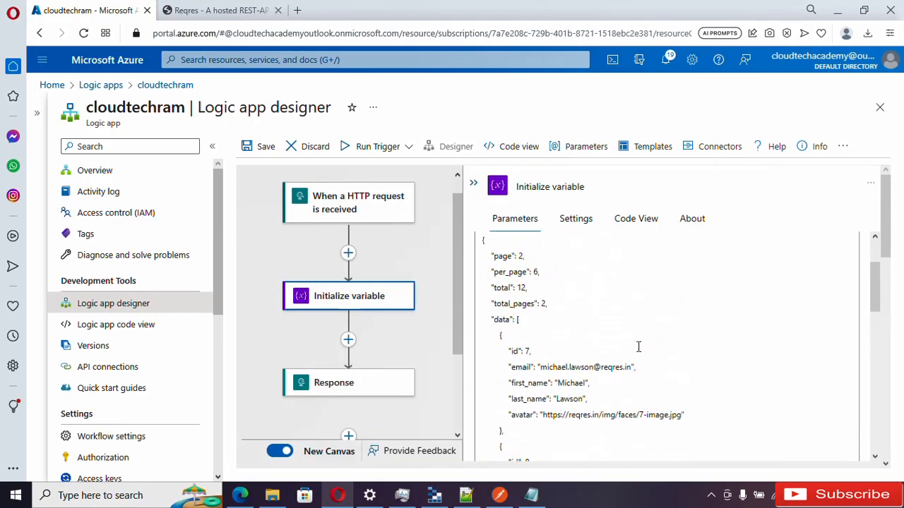
scroll(638, 347, "up", 2)
scroll(547, 363, "down", 2)
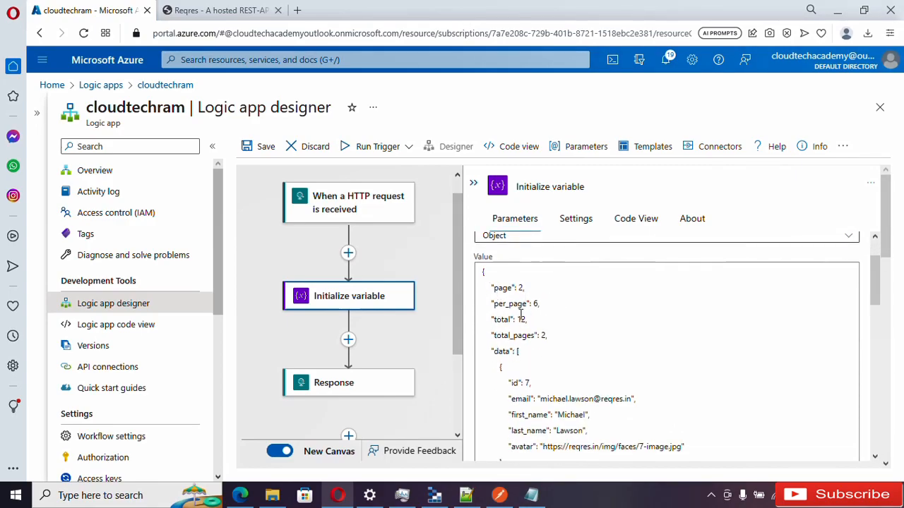
left_click_drag(548, 336, 483, 283)
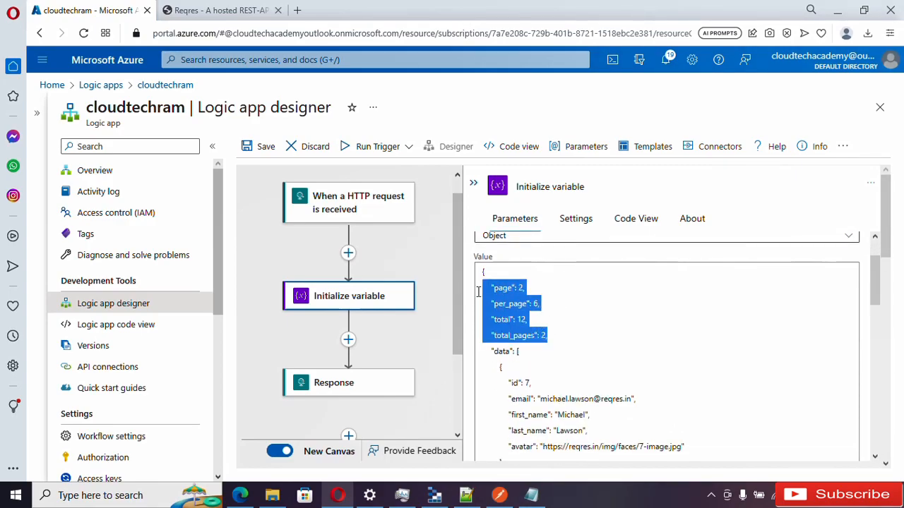
double_click(499, 352)
scroll(541, 346, "down", 2)
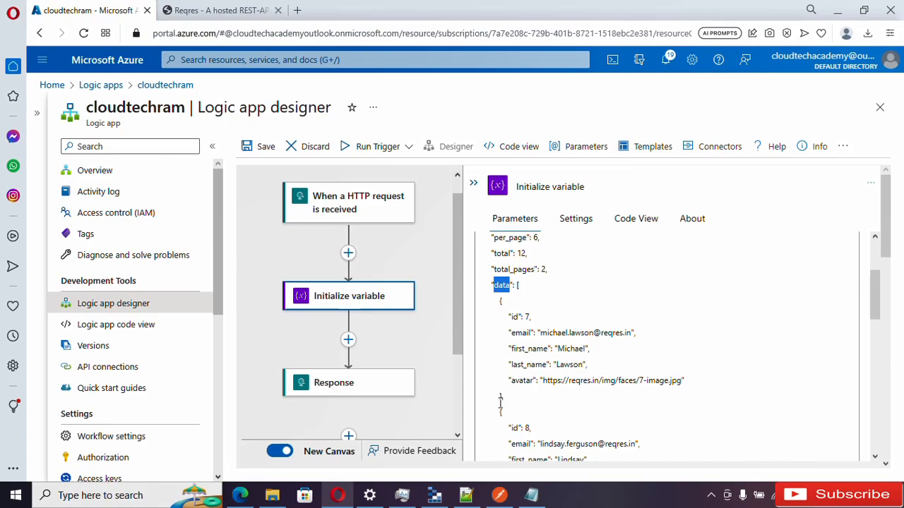
left_click_drag(524, 286, 515, 286)
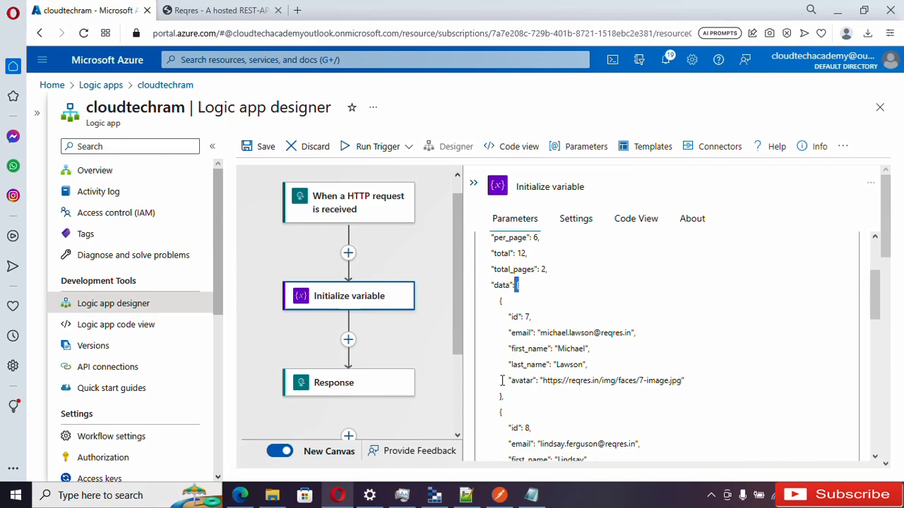
left_click_drag(502, 396, 499, 301)
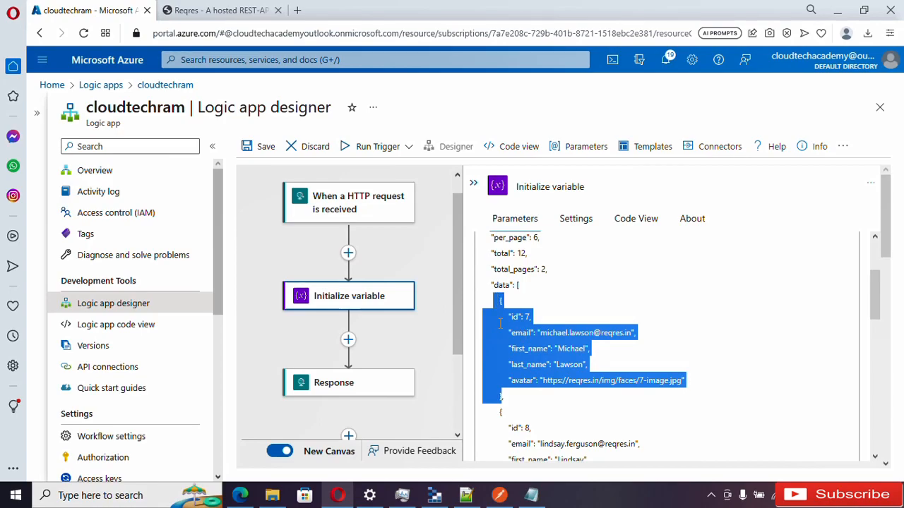
scroll(537, 349, "down", 2)
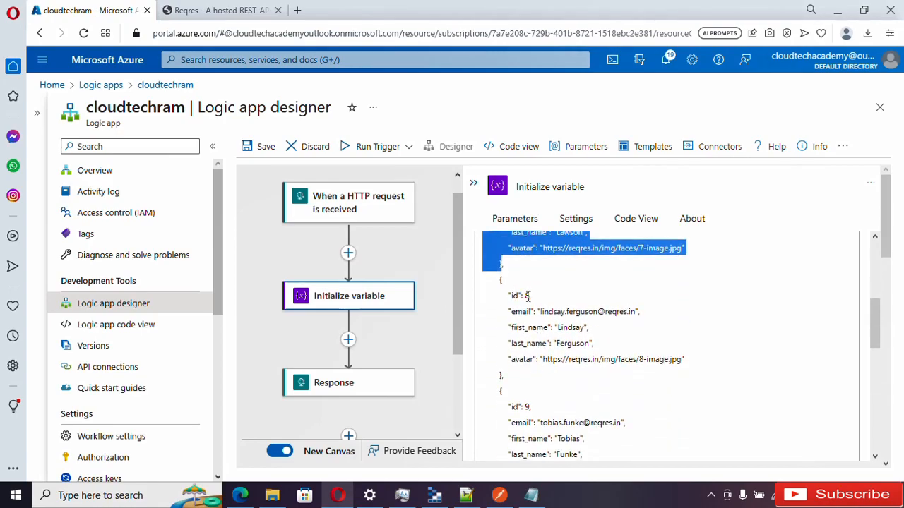
scroll(532, 395, "down", 6)
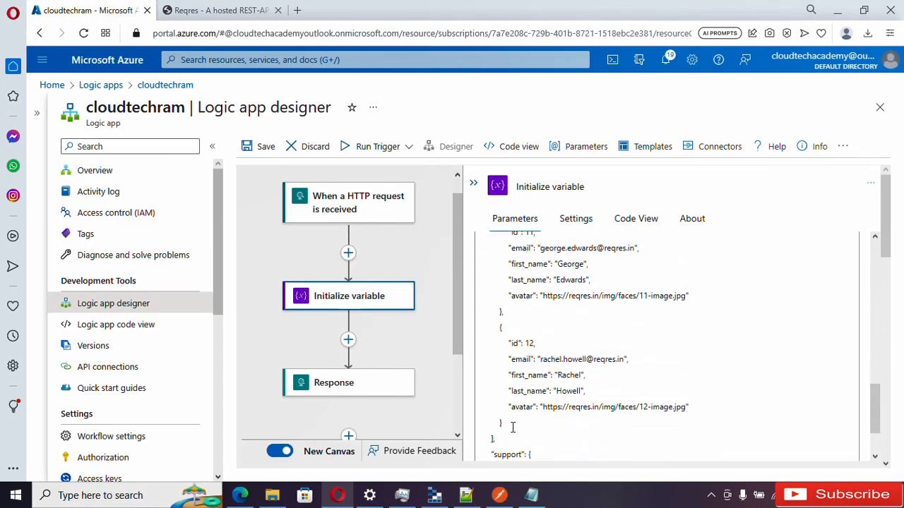
scroll(613, 383, "up", 4)
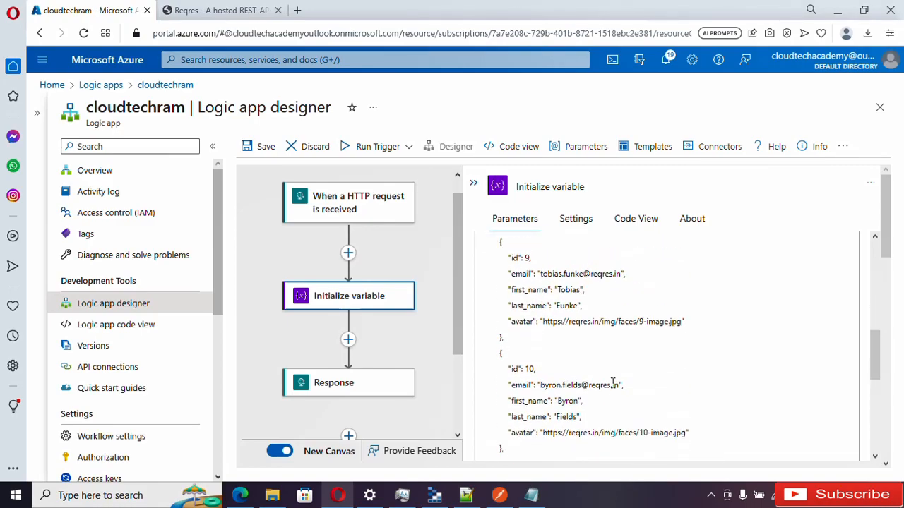
scroll(613, 384, "up", 6)
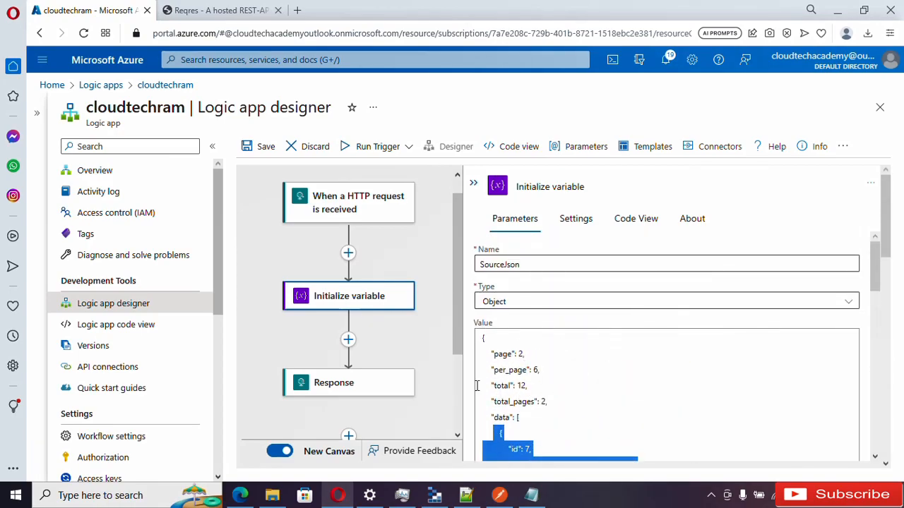
left_click(417, 274)
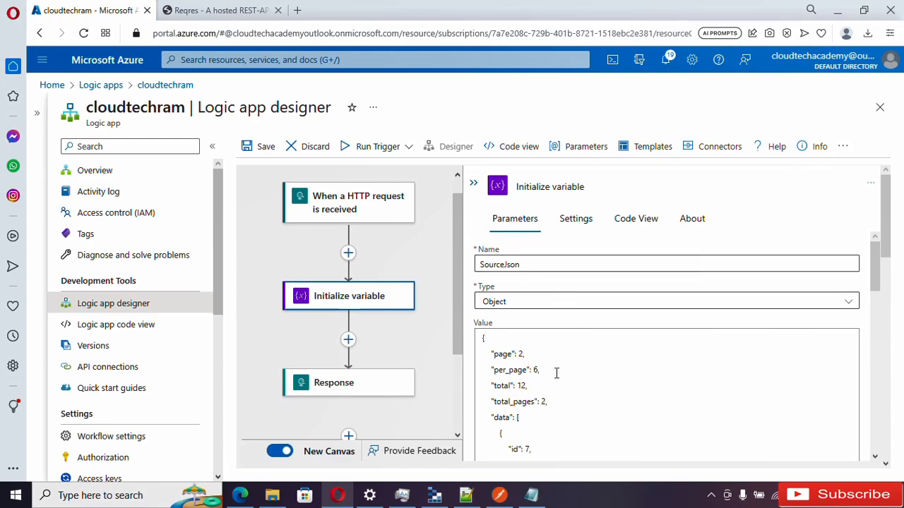
scroll(556, 353, "down", 2)
scroll(569, 330, "down", 1)
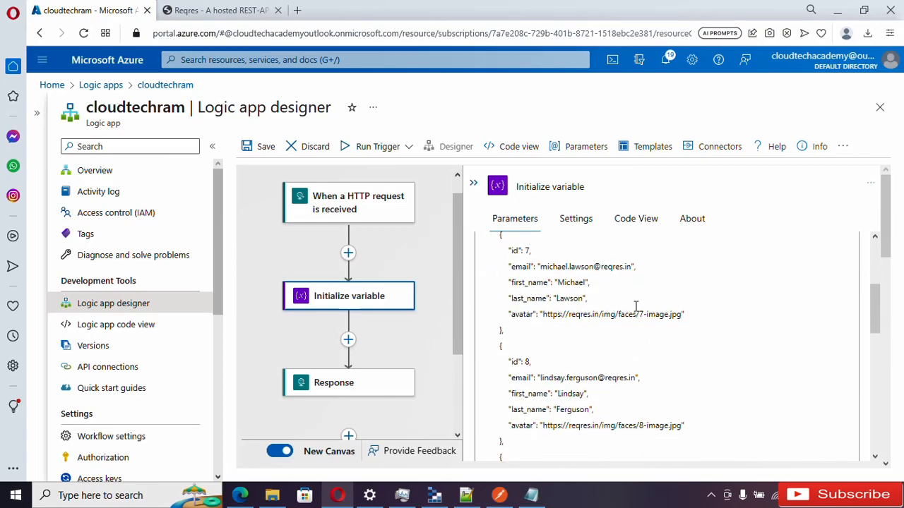
scroll(639, 324, "down", 3)
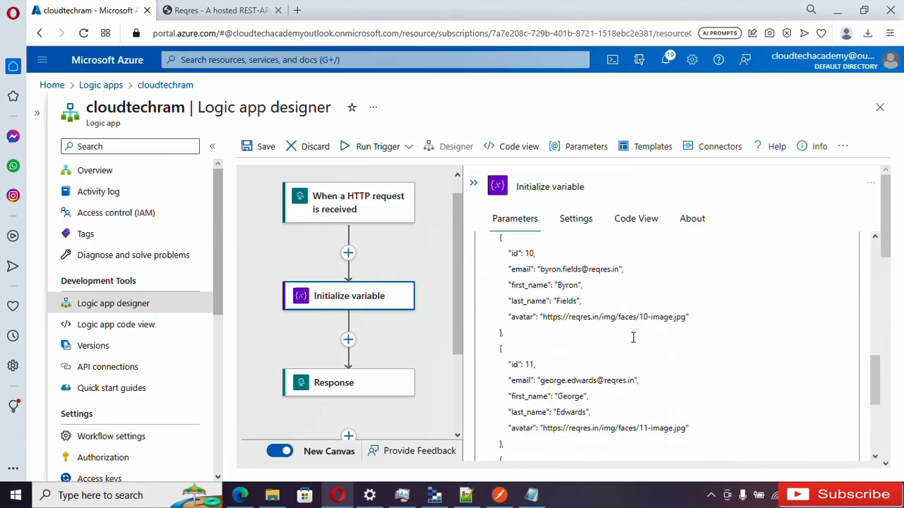
Step: Replace the Response action's body text with the SourceJson variable and save the logic app
left_click(363, 384)
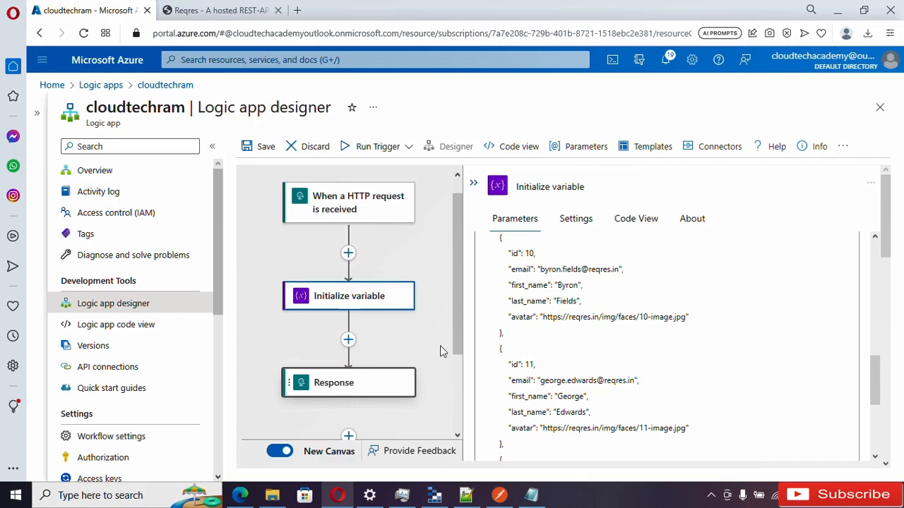
left_click(784, 424)
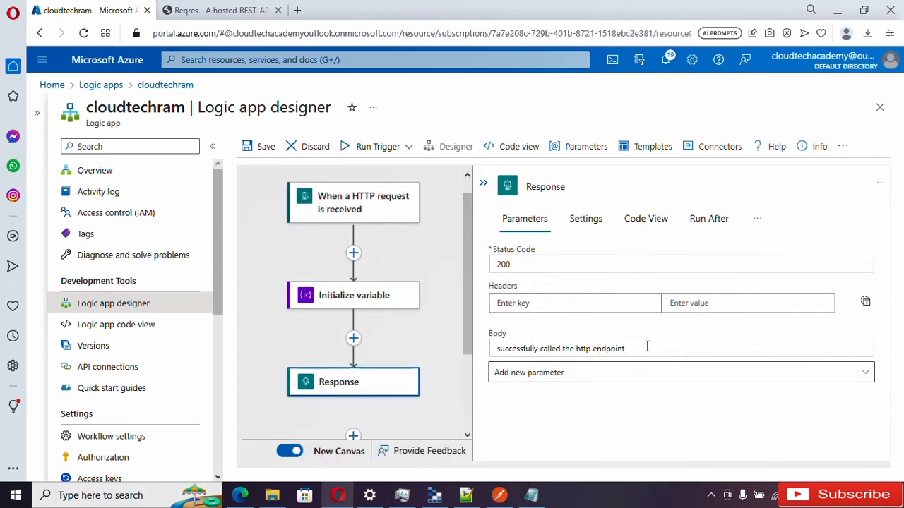
left_click_drag(641, 353, 575, 349)
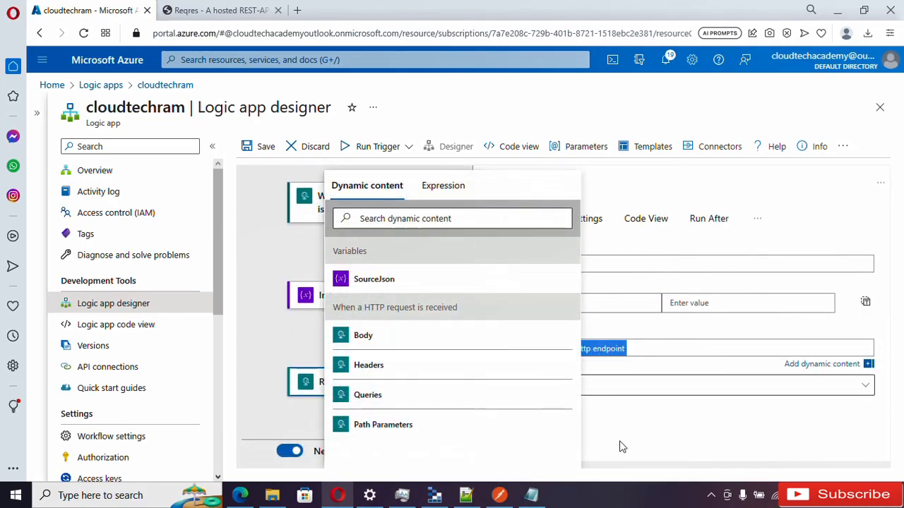
key("BackSpace")
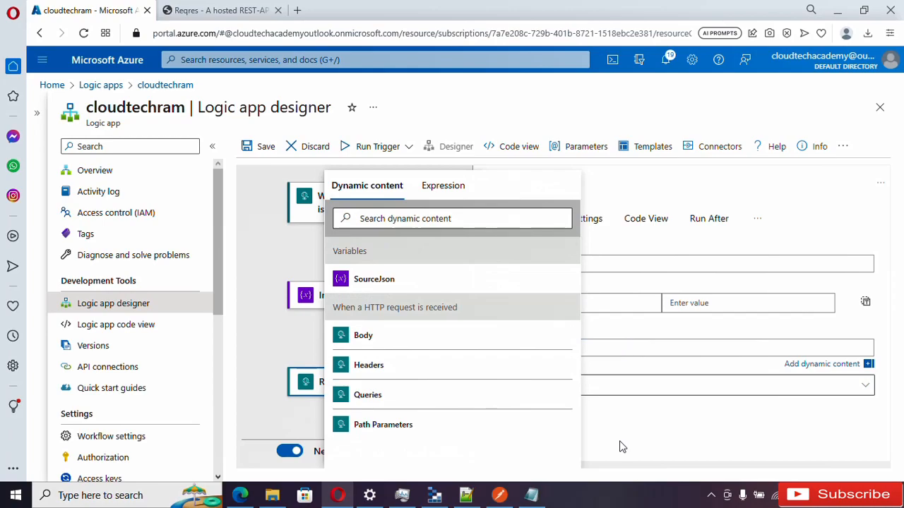
left_click(507, 285)
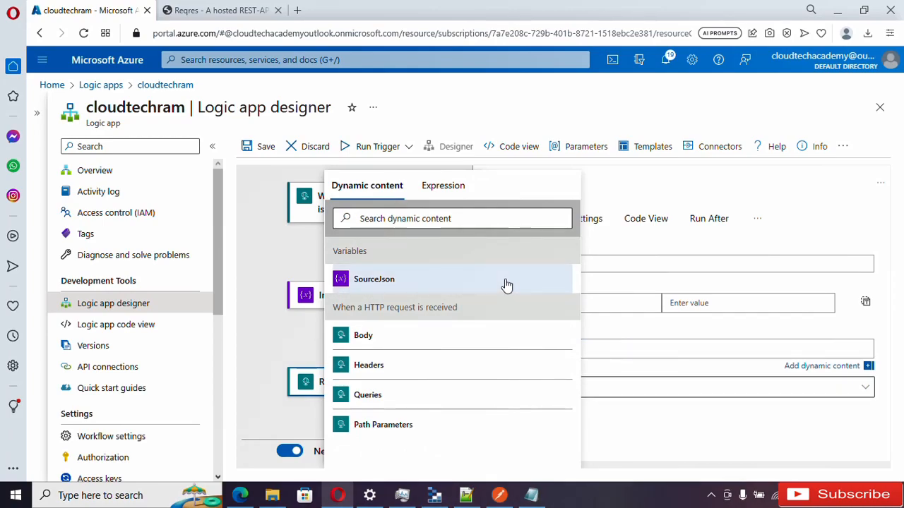
left_click(686, 444)
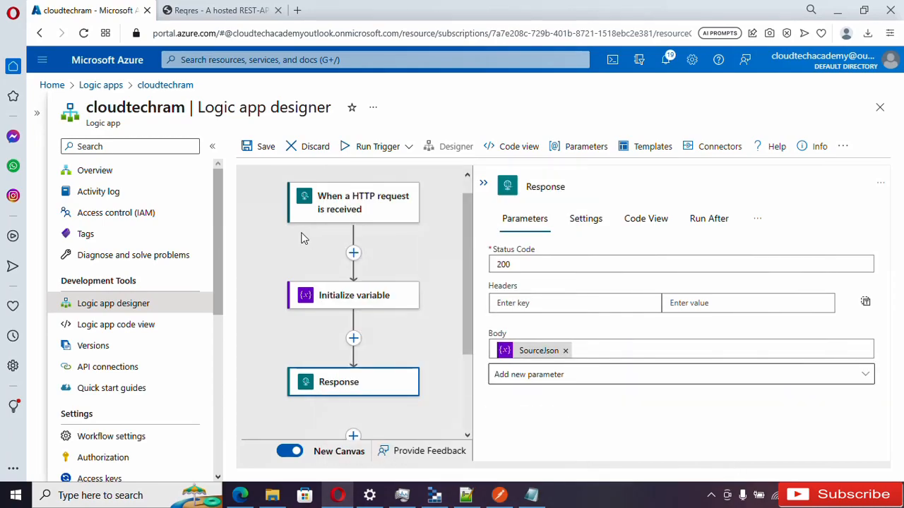
left_click(257, 146)
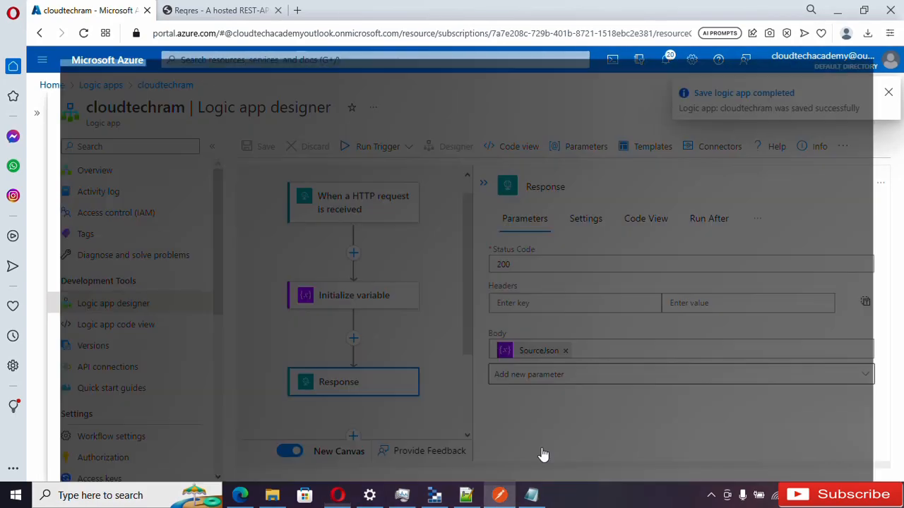
Step: Switch to Postman, resend the GET request to the logic app endpoint, and look through the returned JSON body
left_click(541, 454)
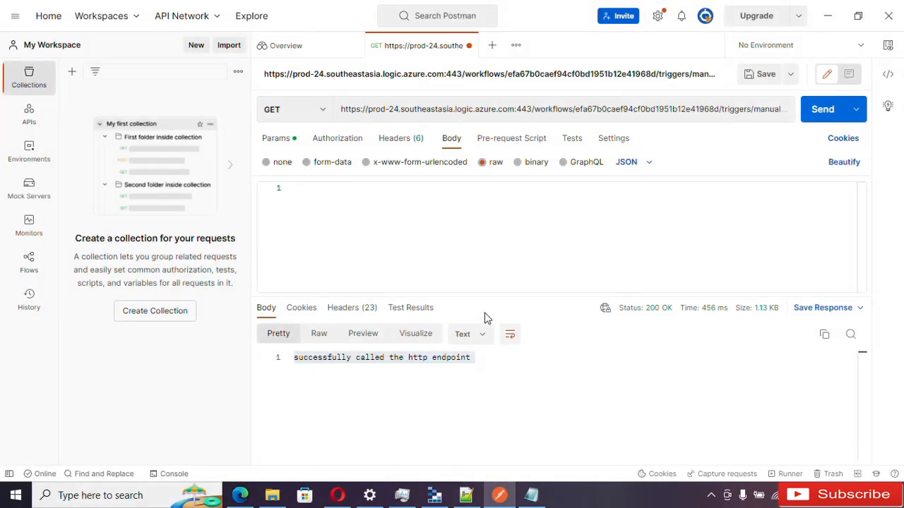
left_click(820, 109)
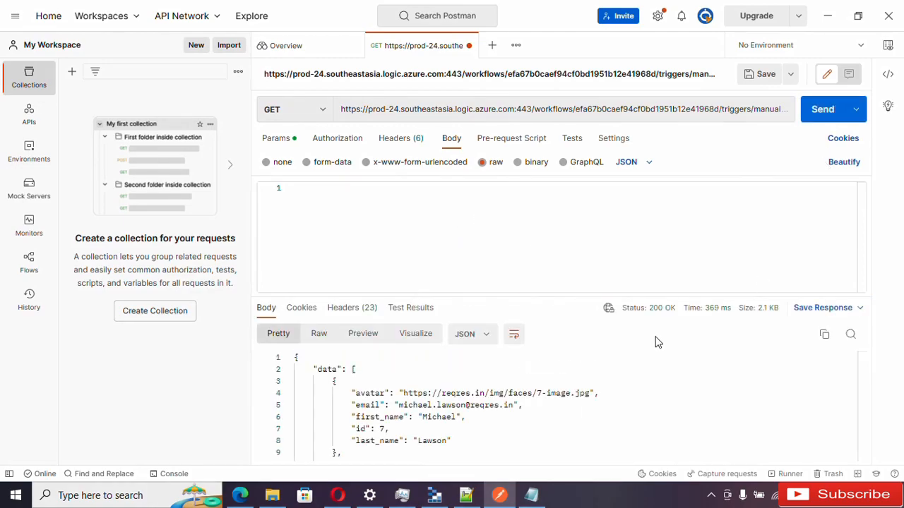
scroll(537, 399, "down", 5)
scroll(537, 402, "down", 4)
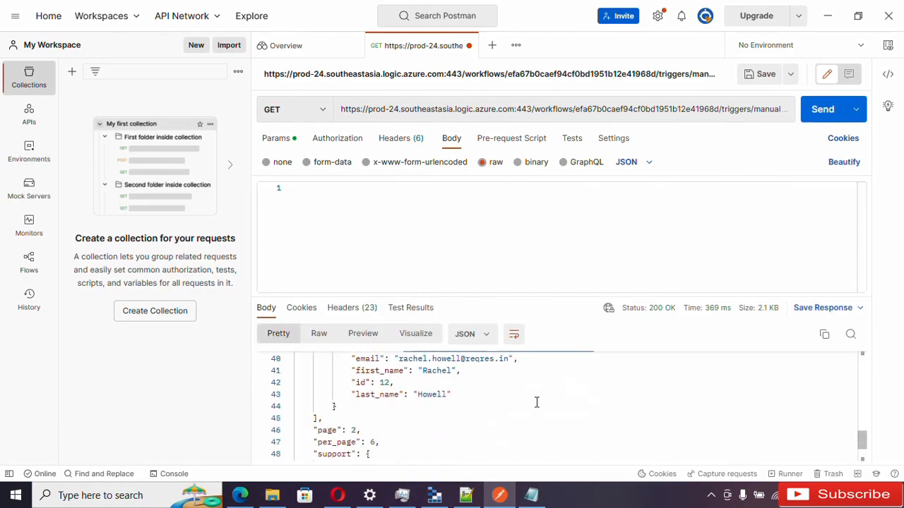
Step: Examine the user object with id 12 in the response body and the full request URL
scroll(518, 419, "up", 1)
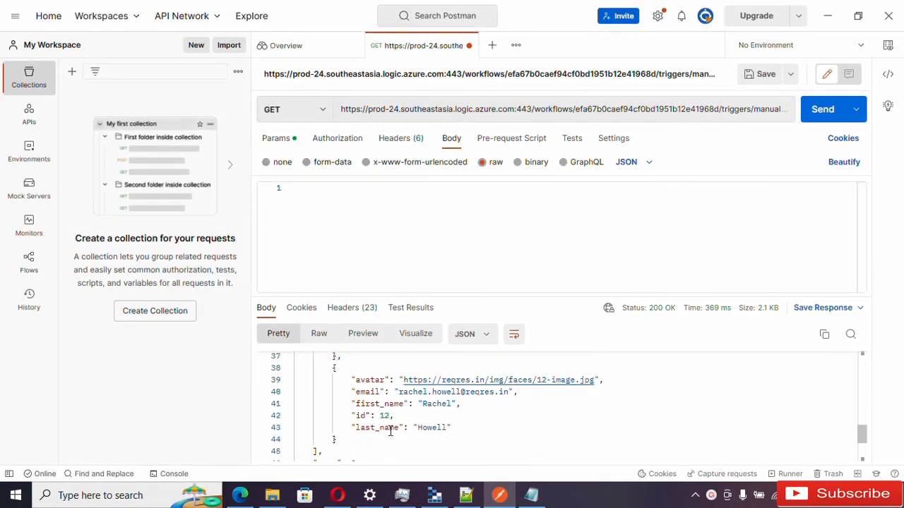
scroll(401, 412, "up", 1)
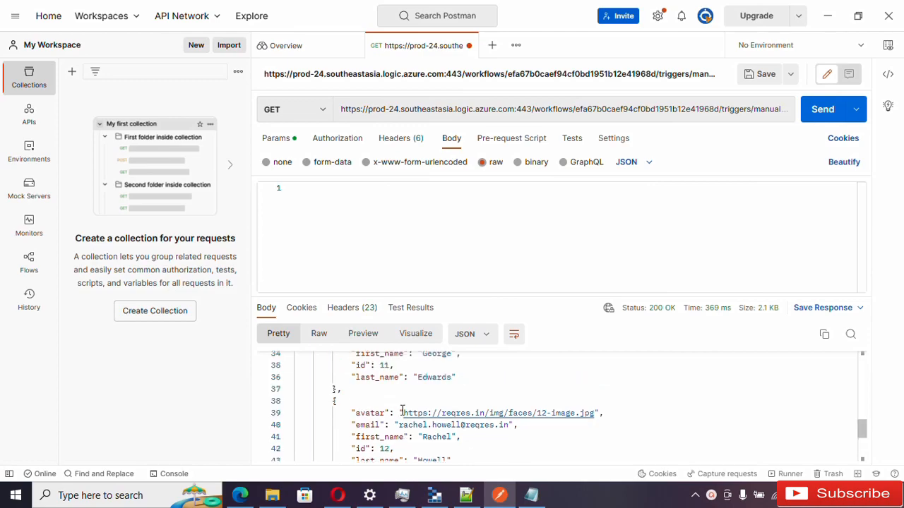
scroll(364, 399, "down", 1)
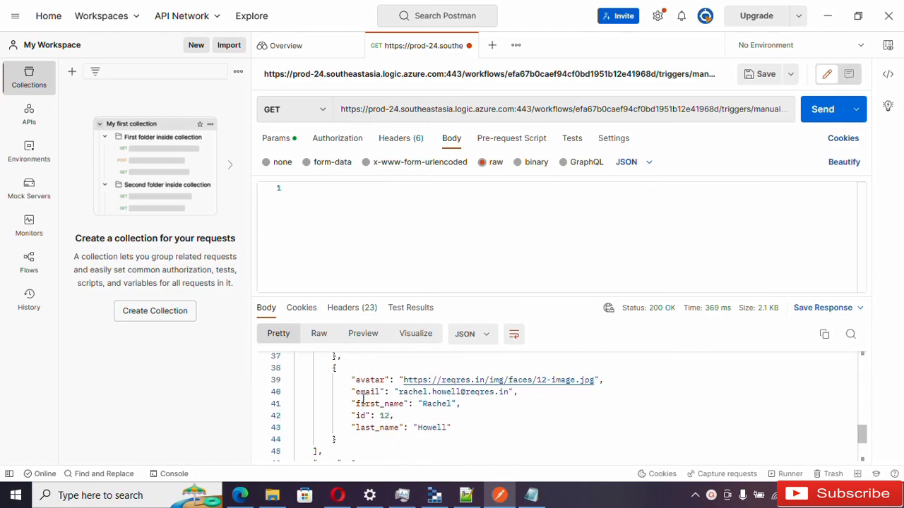
left_click_drag(350, 415, 391, 416)
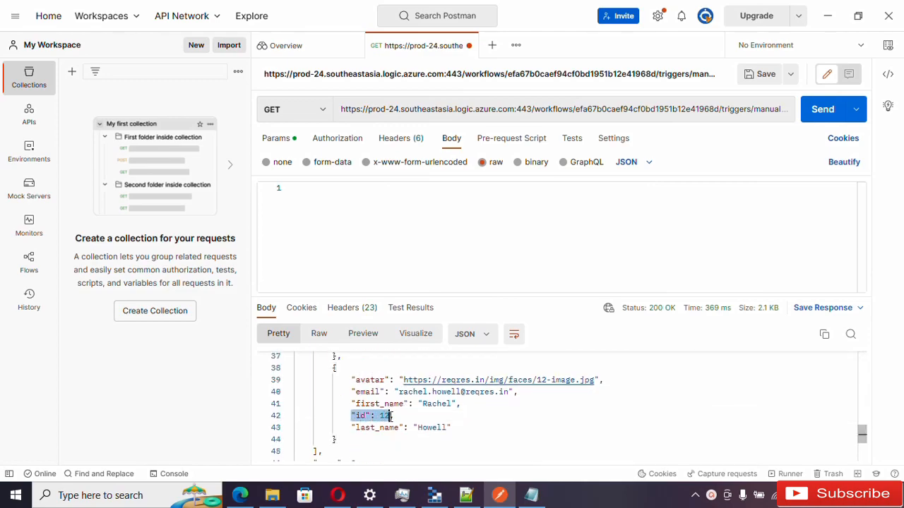
left_click(486, 109)
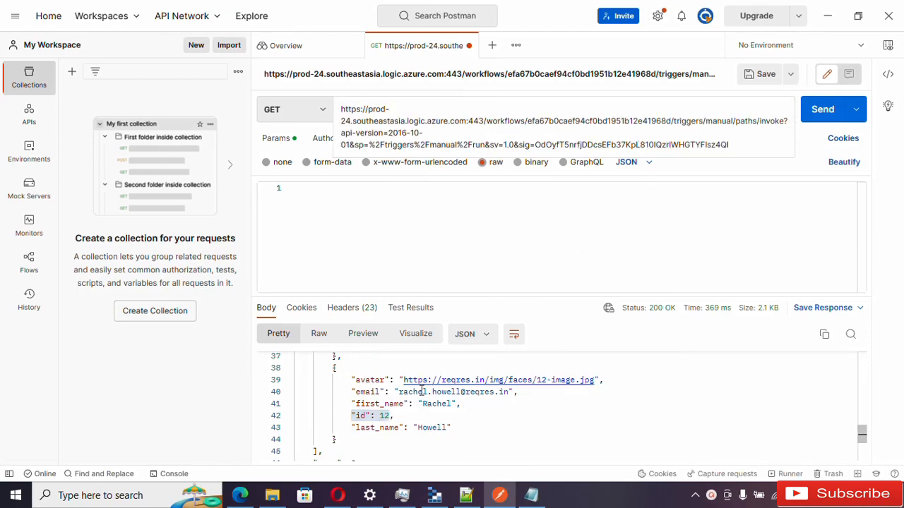
left_click(346, 441)
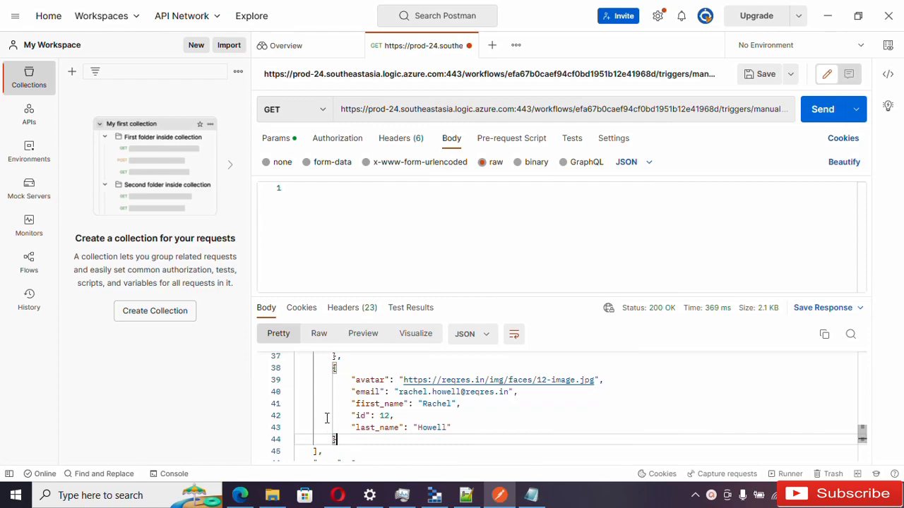
left_click(327, 369, "shift")
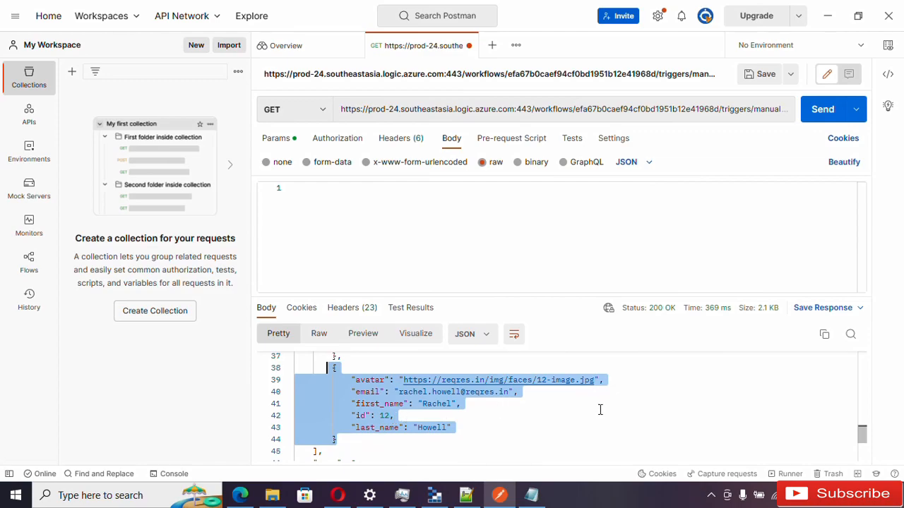
scroll(600, 409, "up", 5)
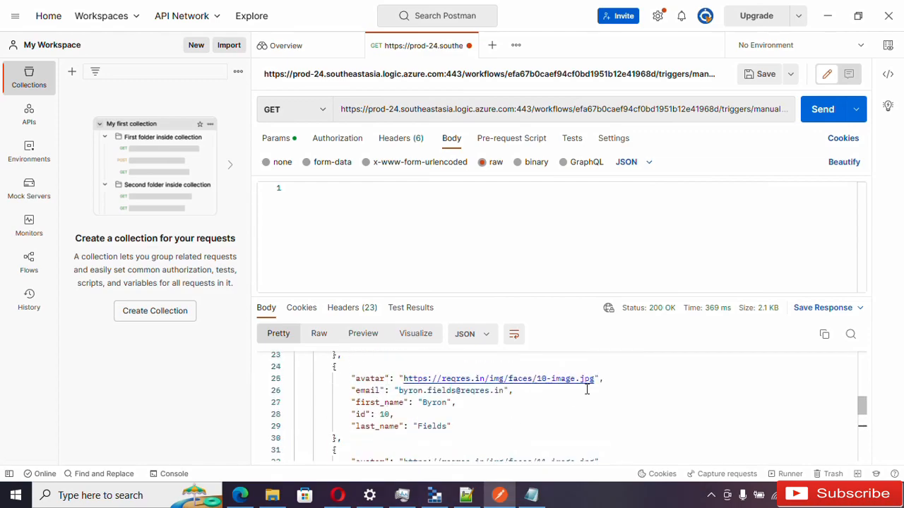
scroll(587, 390, "down", 3)
scroll(587, 389, "down", 2)
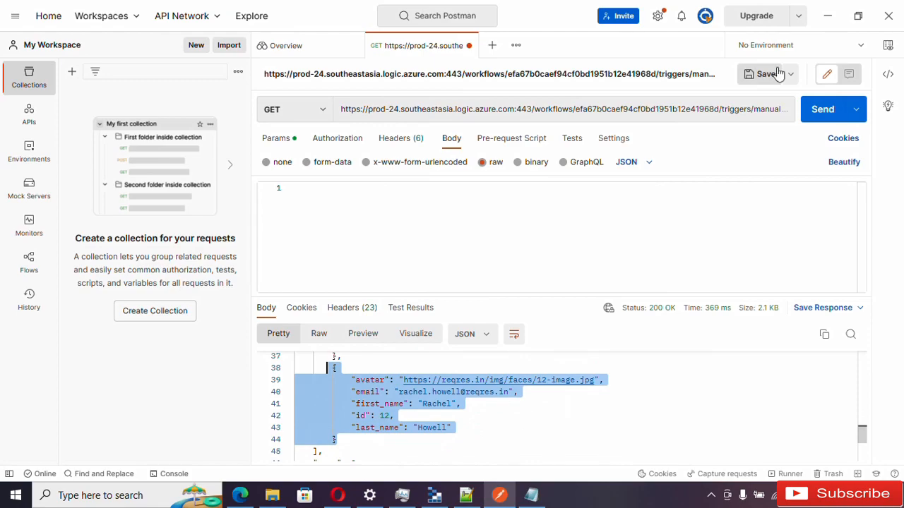
Step: Return to the browser and view the List Users JSON response on the Reqres page, clearing its text selection
left_click(828, 17)
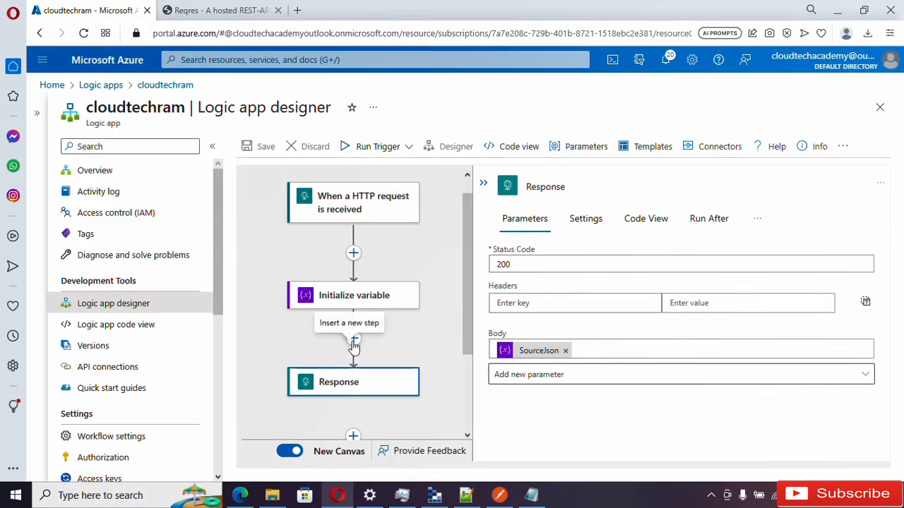
left_click(242, 10)
scroll(671, 311, "up", 5)
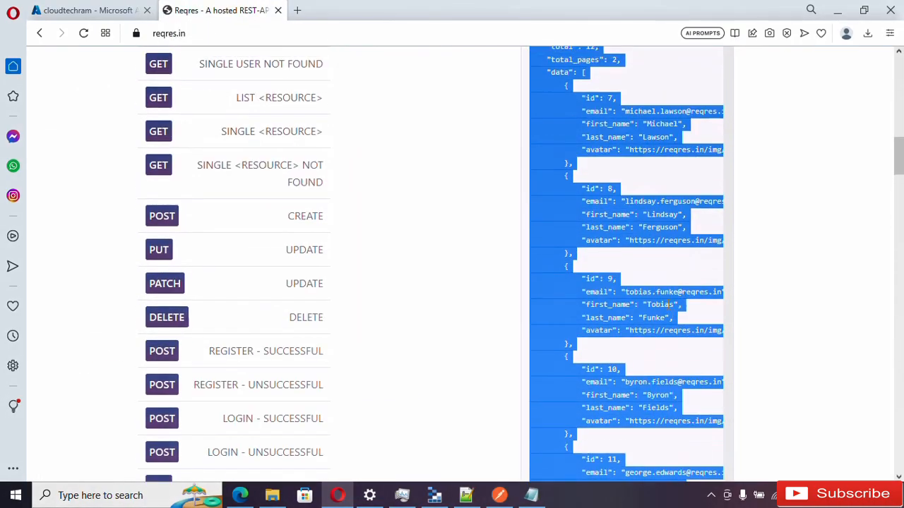
left_click(562, 216)
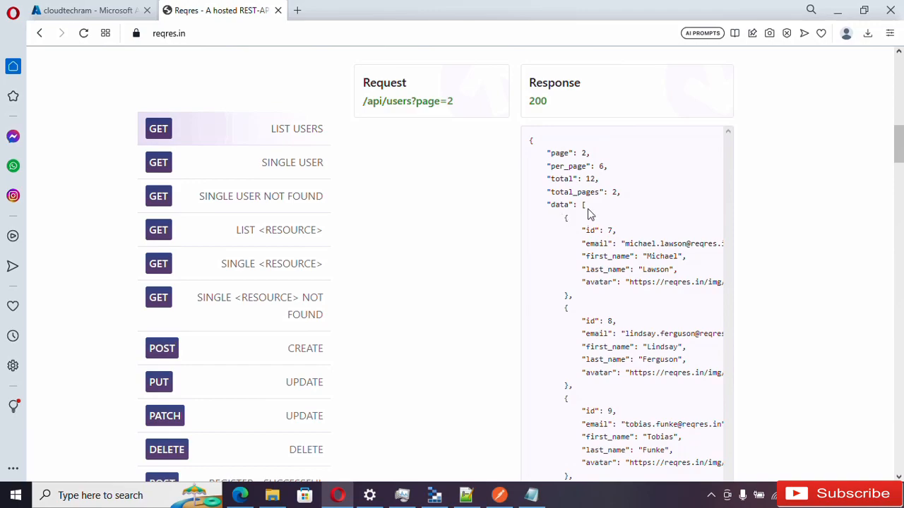
Step: Examine the start of the data array in the List Users JSON response
double_click(584, 205)
left_click_drag(565, 217, 583, 269)
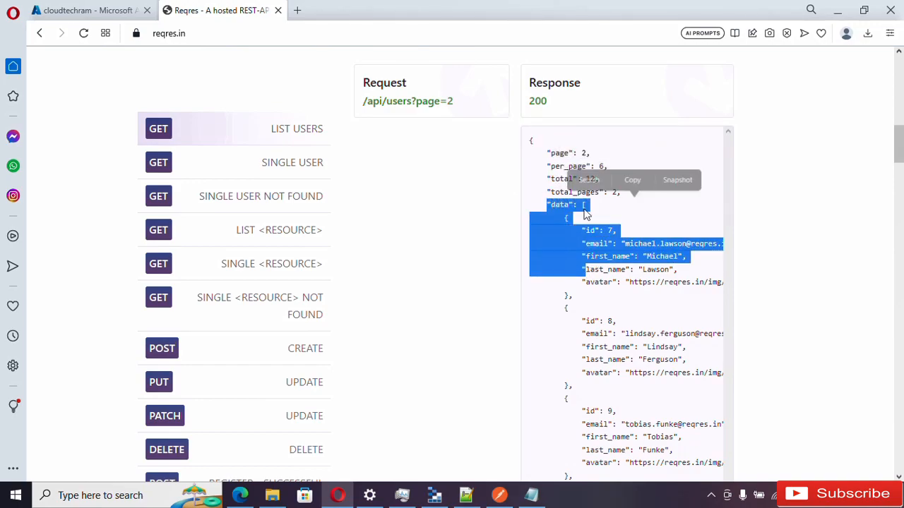
left_click(627, 204)
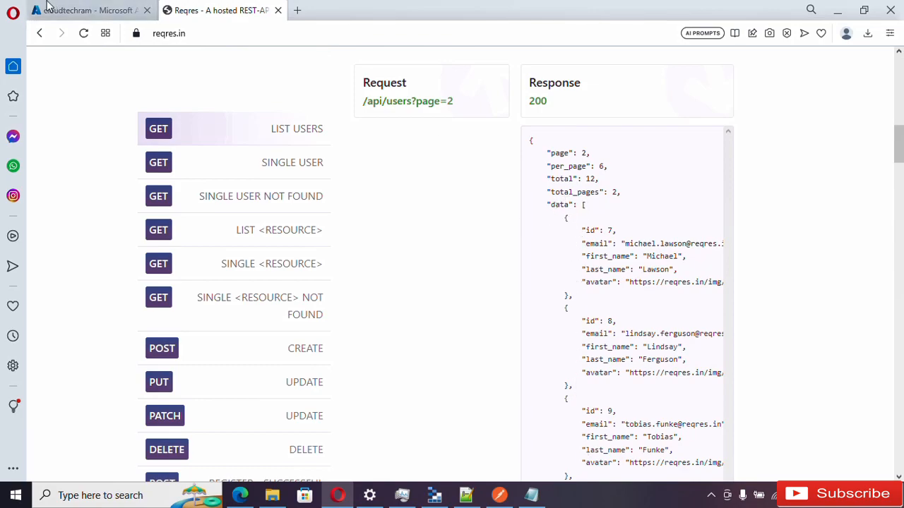
Step: Return to the Logic App designer and add a second Initialize variable action between the existing Initialize variable and Response actions
left_click(77, 7)
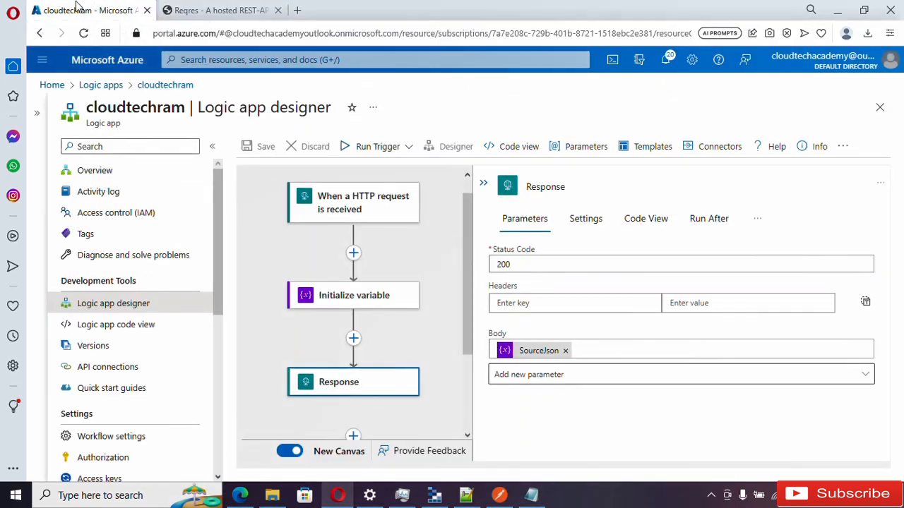
left_click(353, 338)
left_click(338, 348)
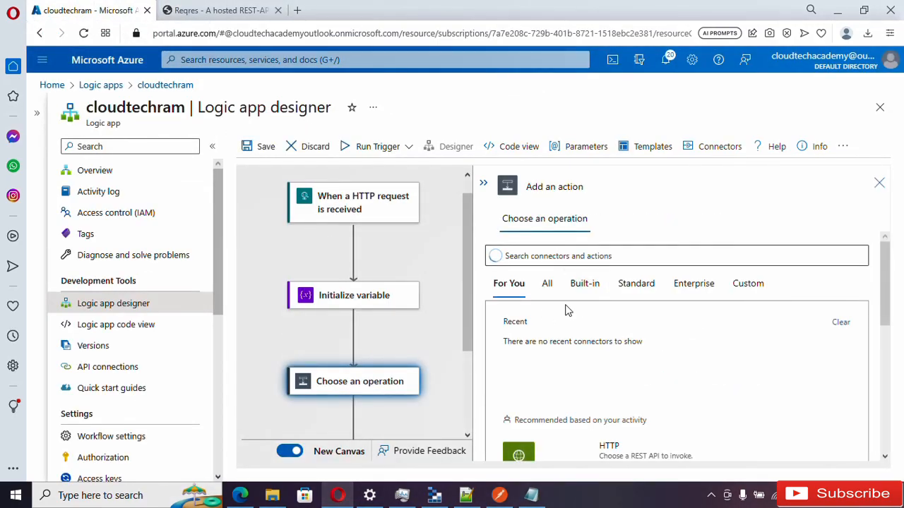
scroll(635, 350, "down", 3)
scroll(630, 326, "up", 3)
left_click(678, 388)
left_click(567, 382)
scroll(565, 322, "down", 2)
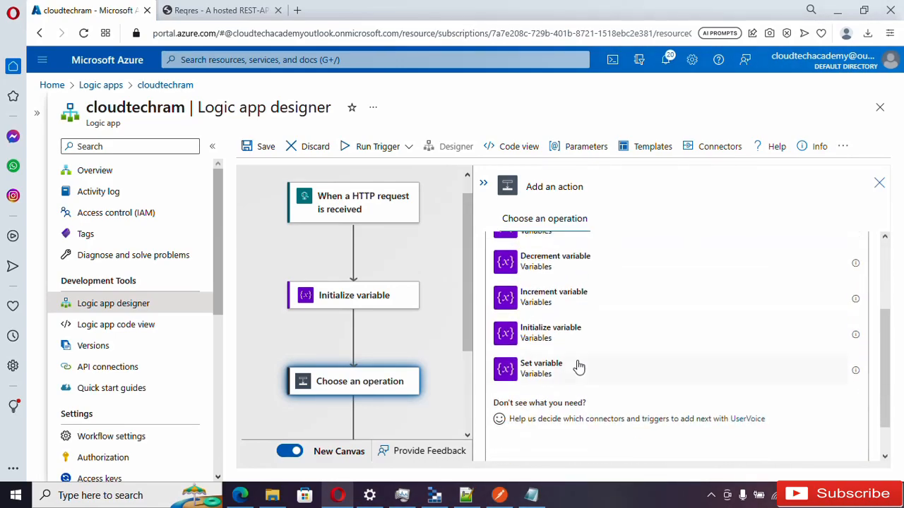
left_click(569, 335)
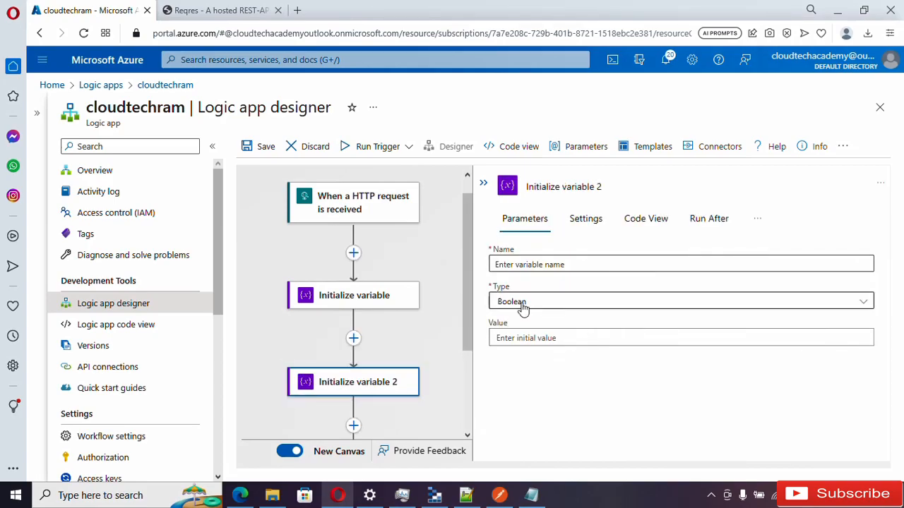
Step: Name the new variable DataArray and rename its action to DataArray as well
left_click(564, 263)
type("DataArray")
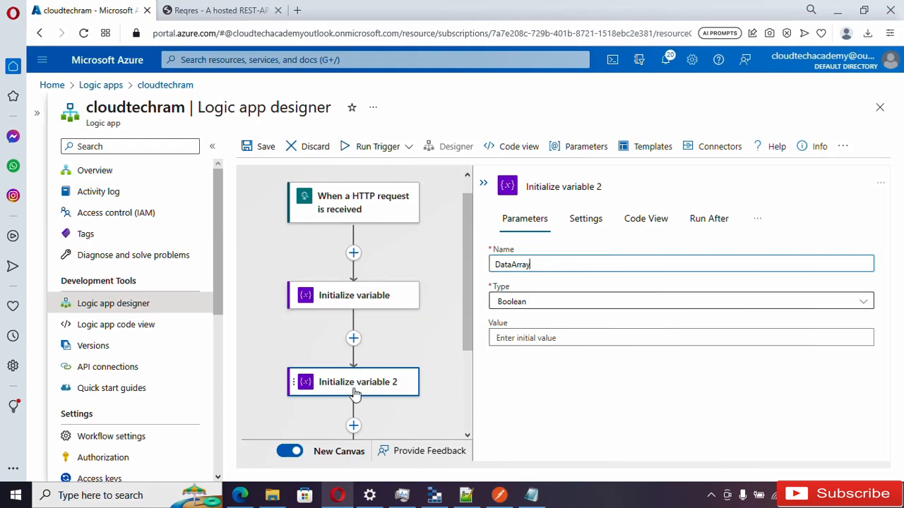
left_click_drag(538, 264, 480, 265)
key("ctrl+c")
left_click(561, 186)
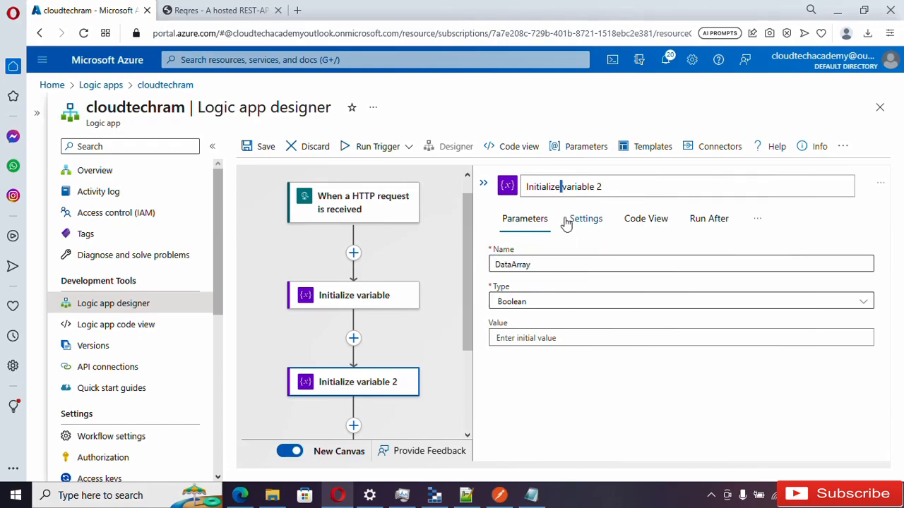
key("ctrl+a")
key("ctrl+v")
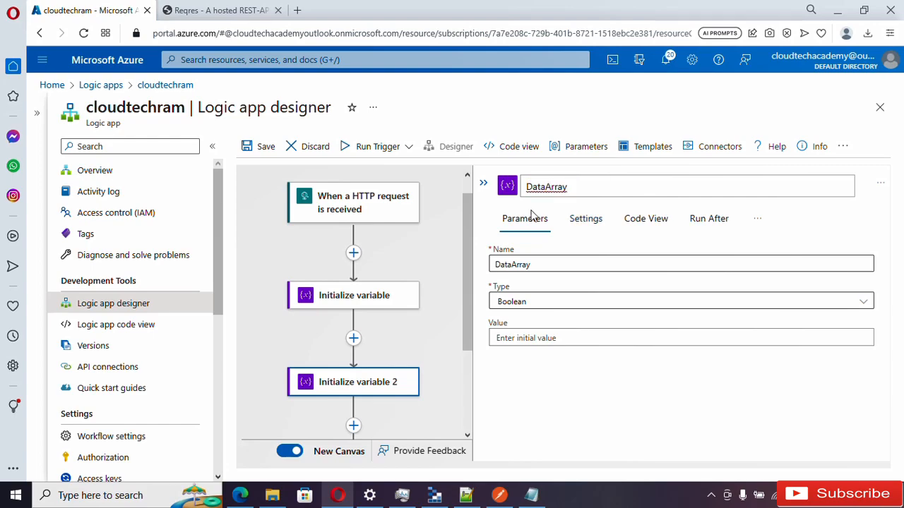
Step: Rename the first Initialize variable action to SourceJson, matching its variable name
left_click(378, 298)
left_click(530, 263)
left_click_drag(530, 262, 452, 267)
key("ctrl+c")
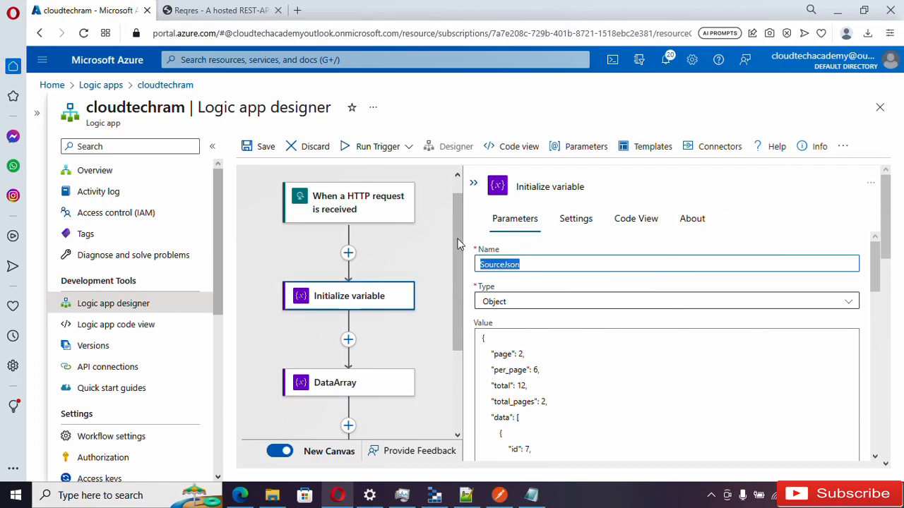
double_click(561, 188)
key("ctrl+a")
key("ctrl+v")
left_click(414, 334)
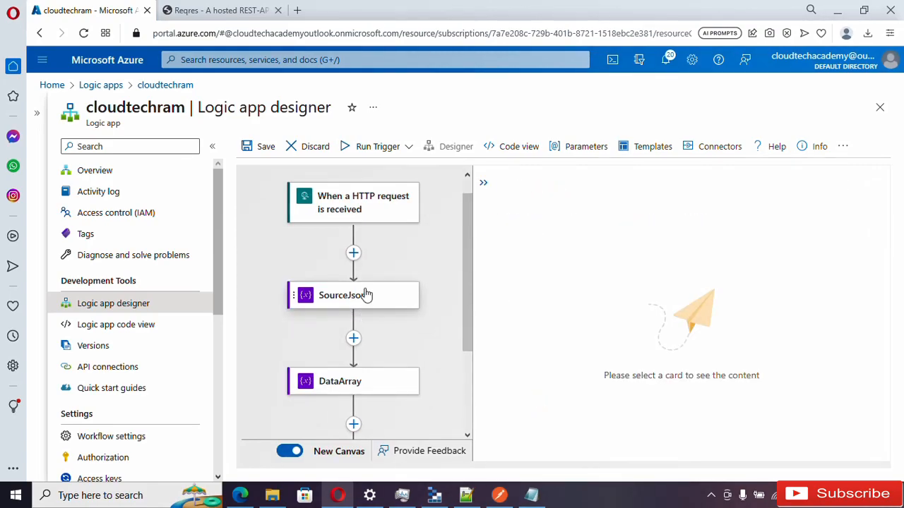
Step: Set the DataArray variable's type to Array
left_click(380, 395)
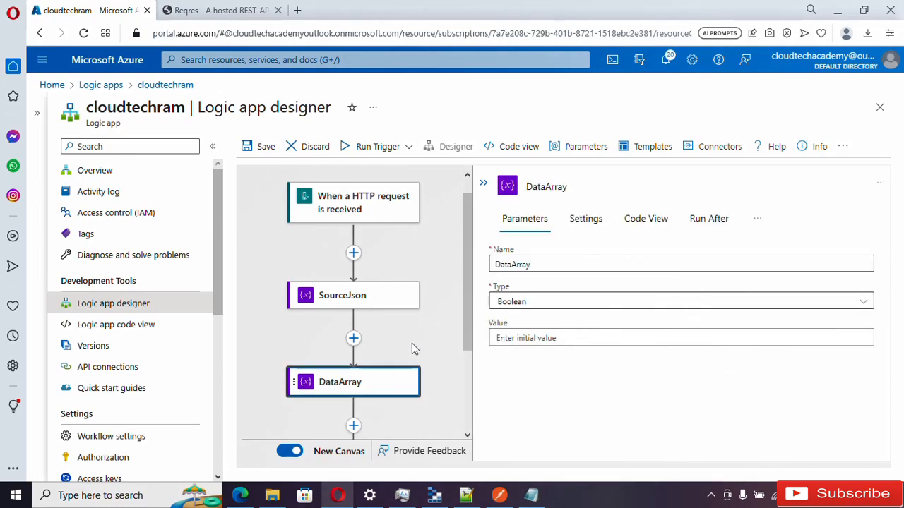
left_click(518, 308)
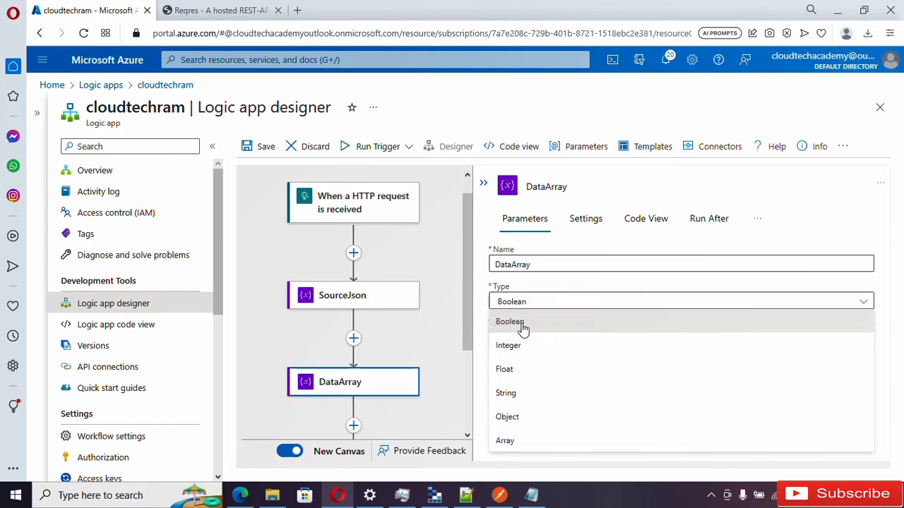
left_click(507, 441)
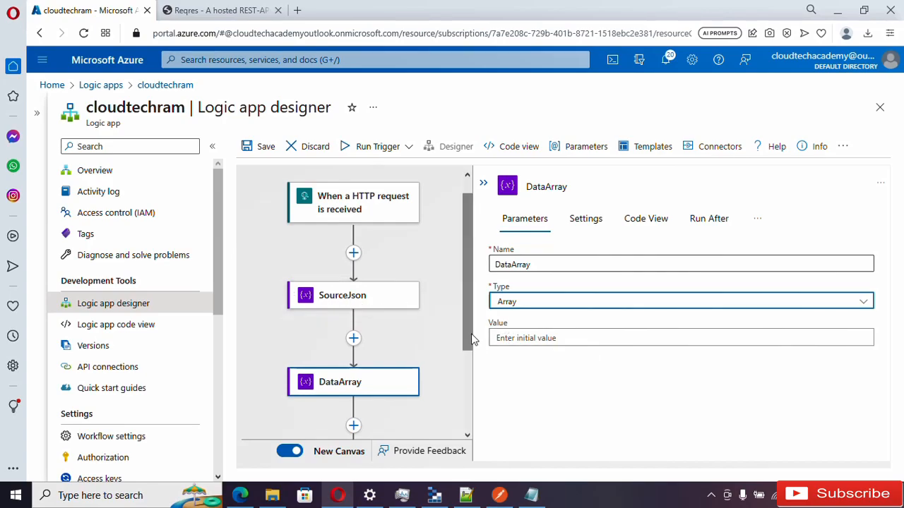
left_click(530, 337)
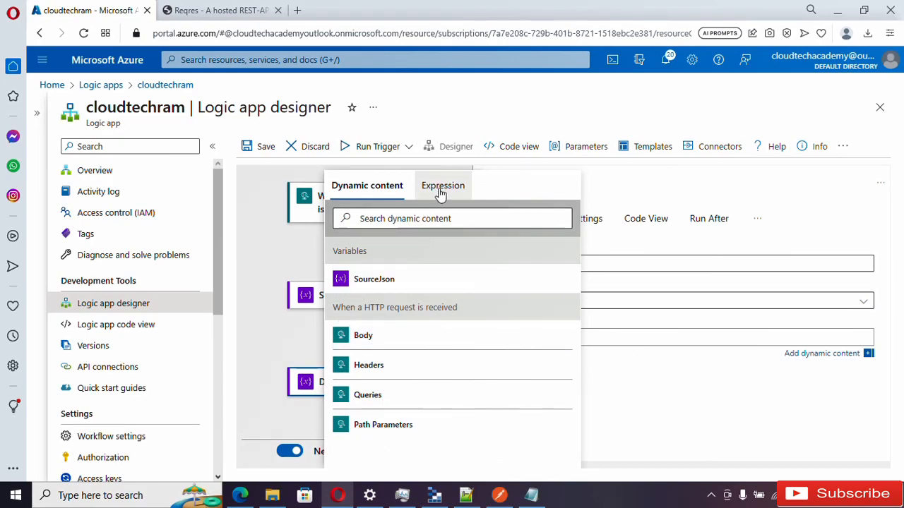
left_click(439, 192)
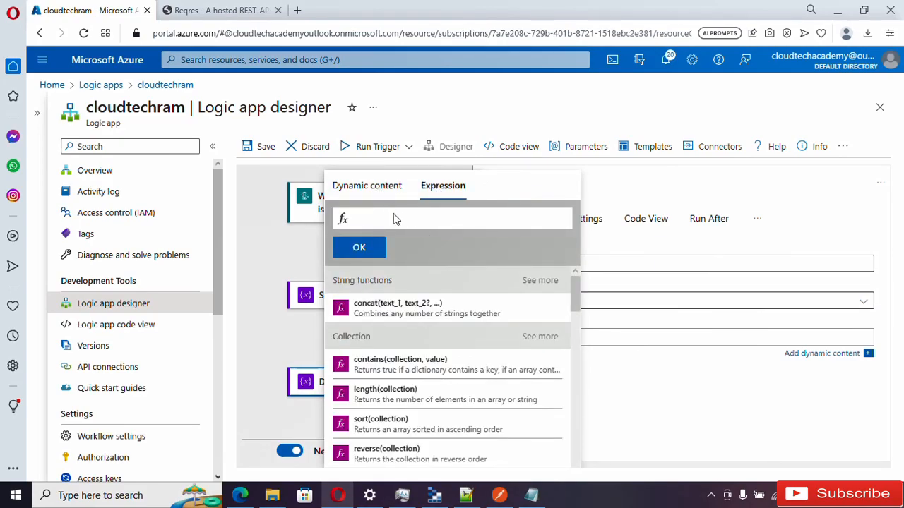
type("variables(")
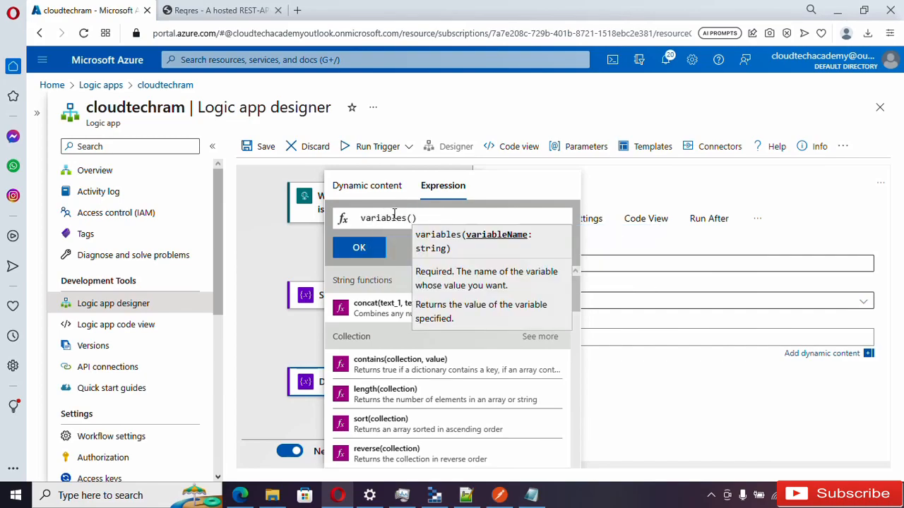
type("'")
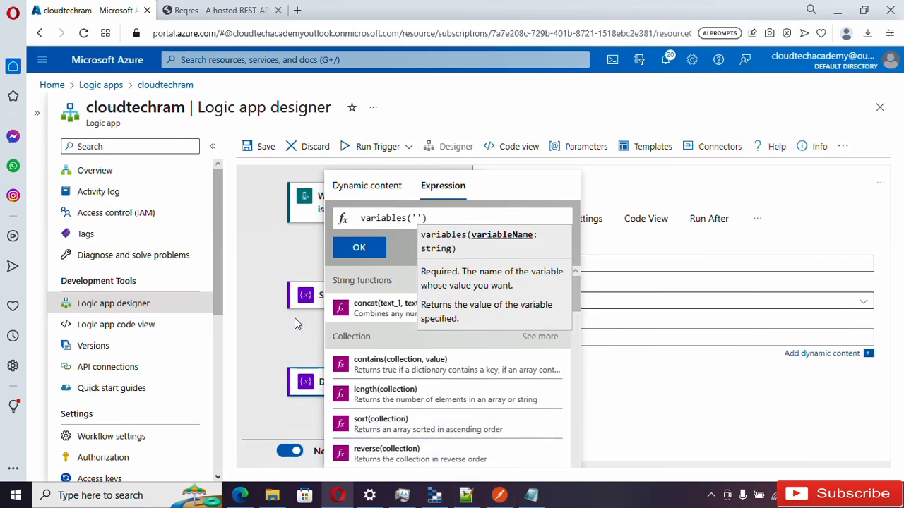
left_click(312, 319)
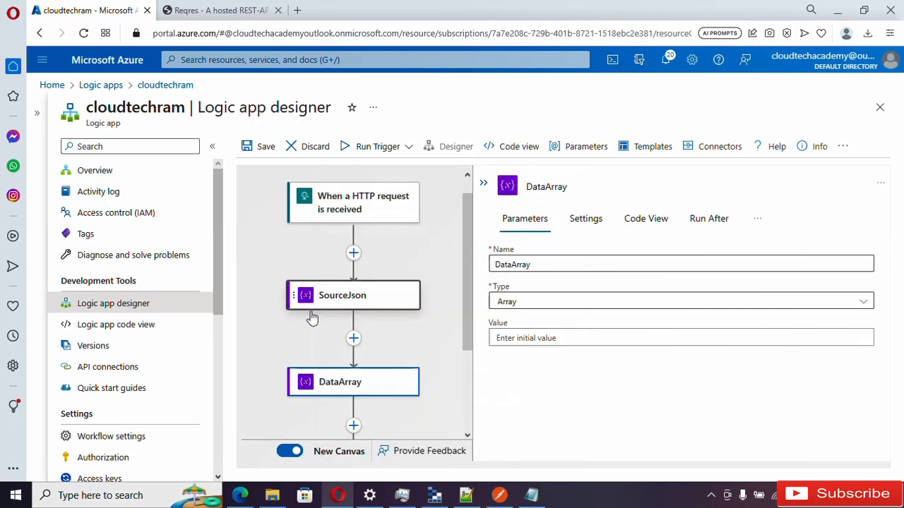
Step: Copy the SourceJson variable's name and start DataArray's value expression with variables('SourceJson')
left_click(321, 300)
left_click_drag(529, 267, 447, 265)
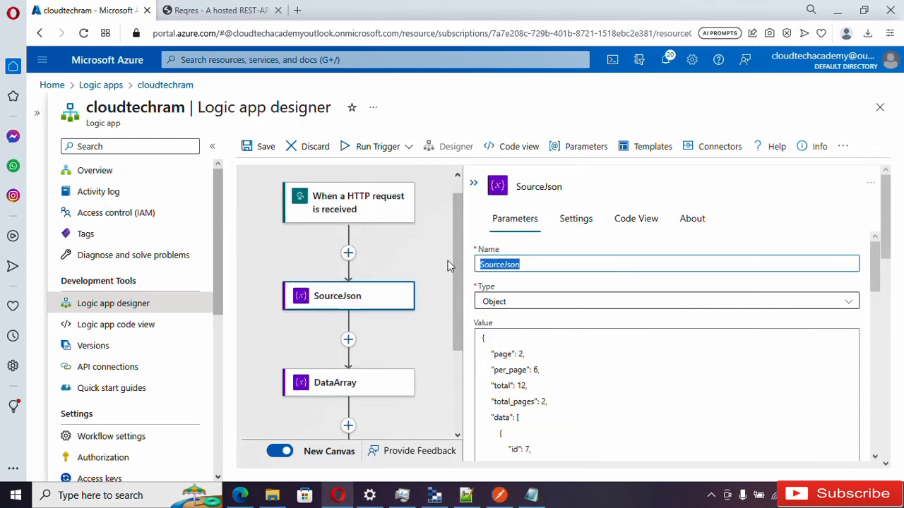
left_click(375, 384)
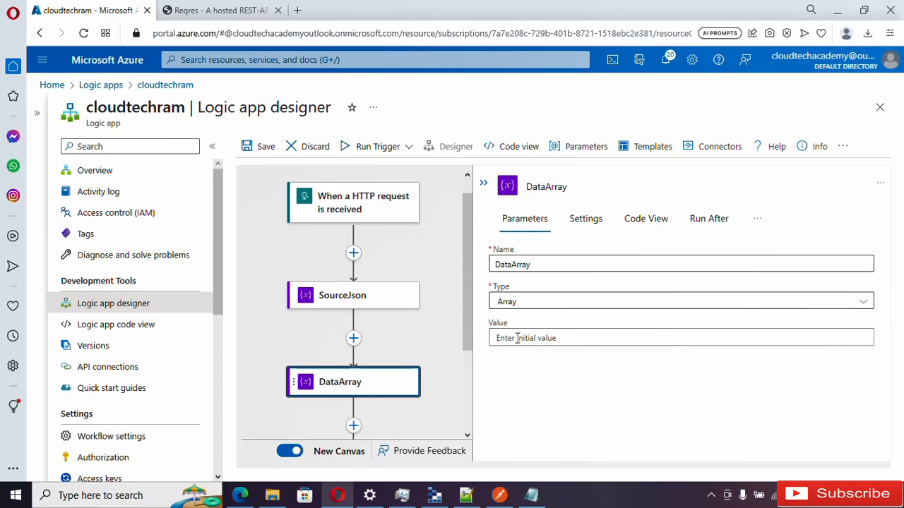
left_click(515, 339)
left_click(444, 186)
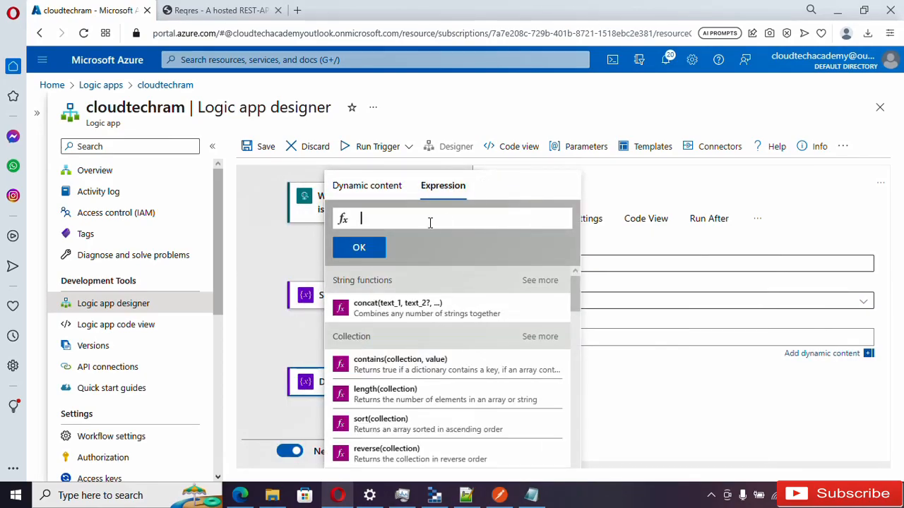
type("va")
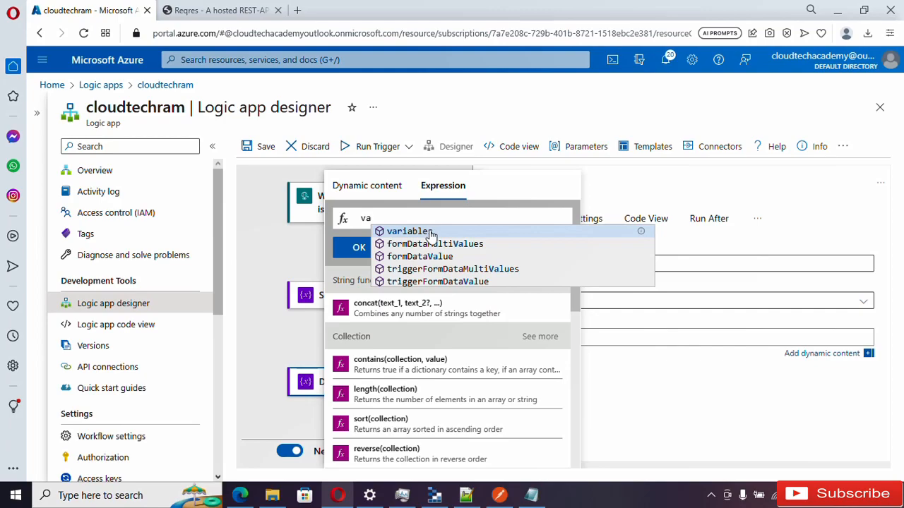
left_click(432, 233)
type("('")
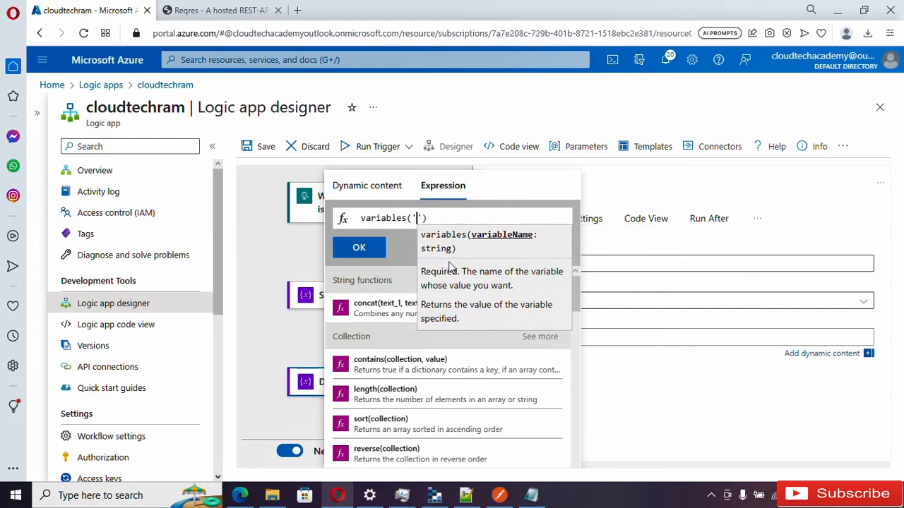
type("SourceJson'")
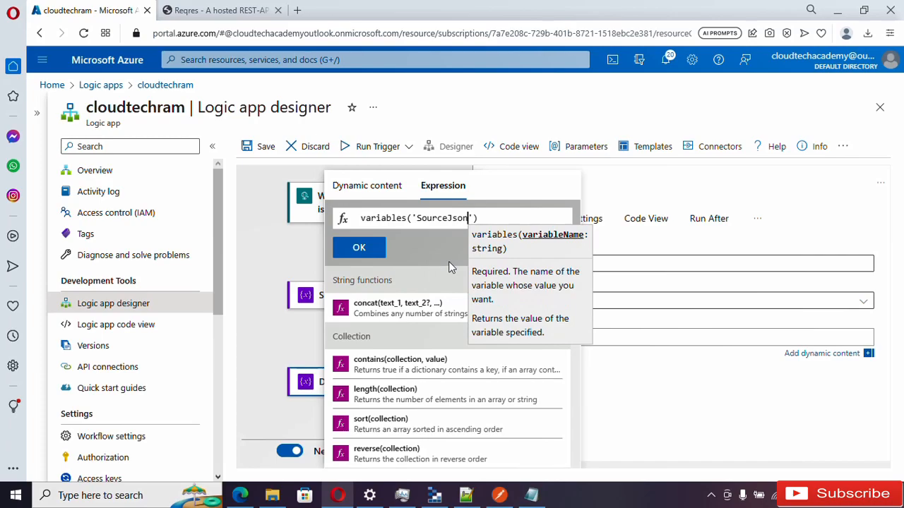
key("Right")
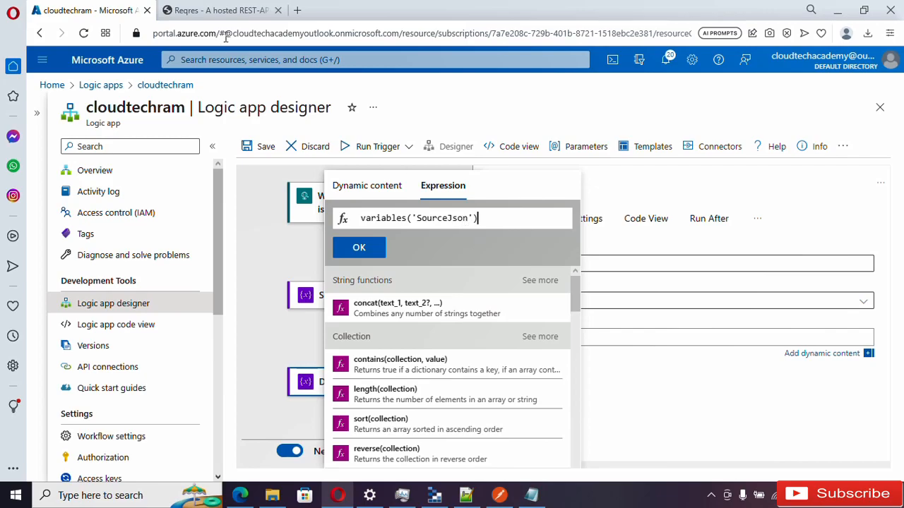
Step: Check the data property in the Reqres response, and append an empty ?[''] property accessor to the DataArray expression
left_click(219, 10)
left_click_drag(586, 204, 551, 166)
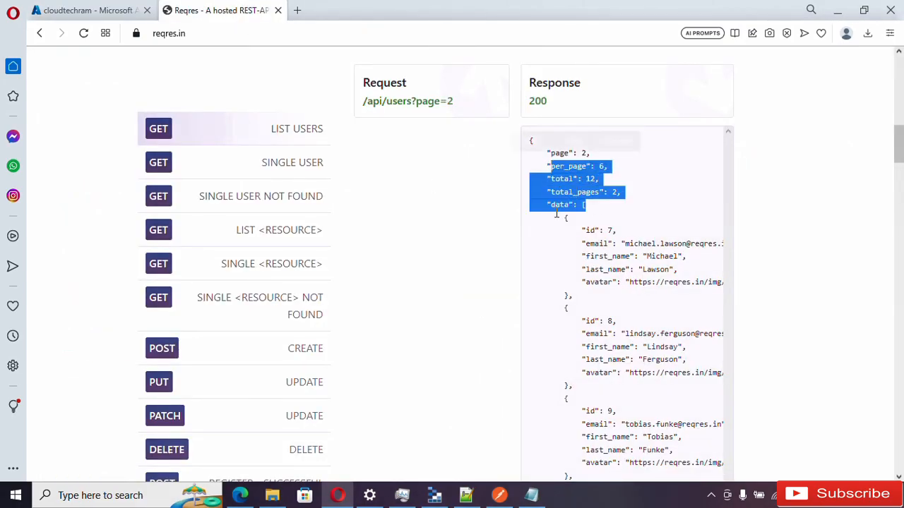
left_click(551, 207)
left_click_drag(542, 207, 578, 206)
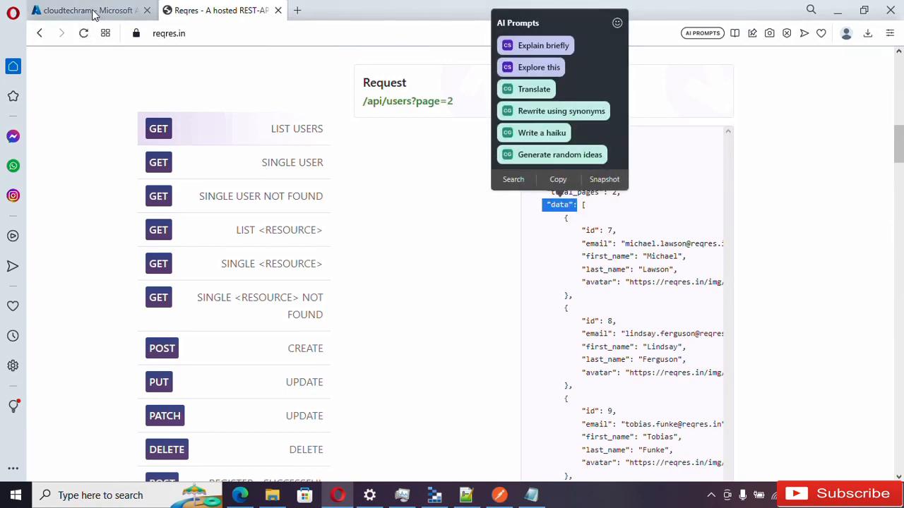
left_click(93, 11)
type("?[]")
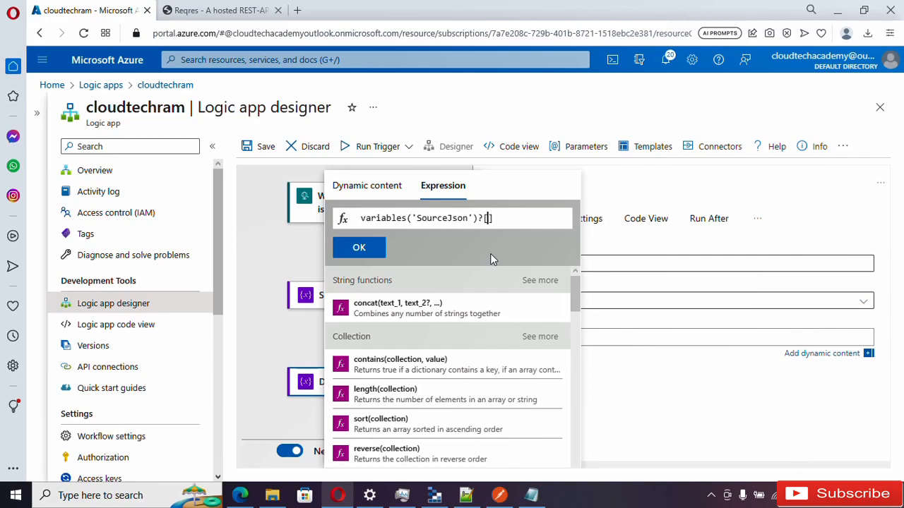
type("'")
Step: Recheck the data key on the Reqres page and insert the completed expression variables('SourceJson')?['data'] as DataArray's value
key("ctrl+Tab")
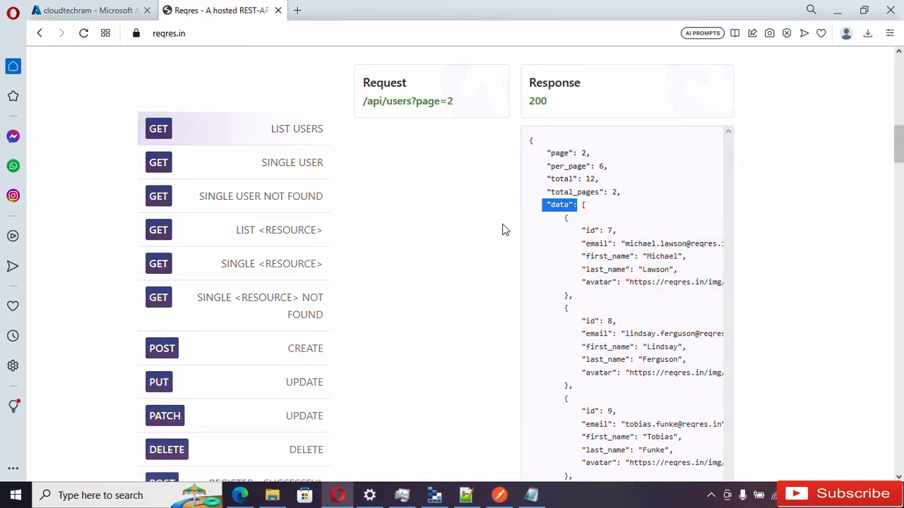
left_click(547, 207)
left_click_drag(550, 206, 575, 206)
left_click(134, 11)
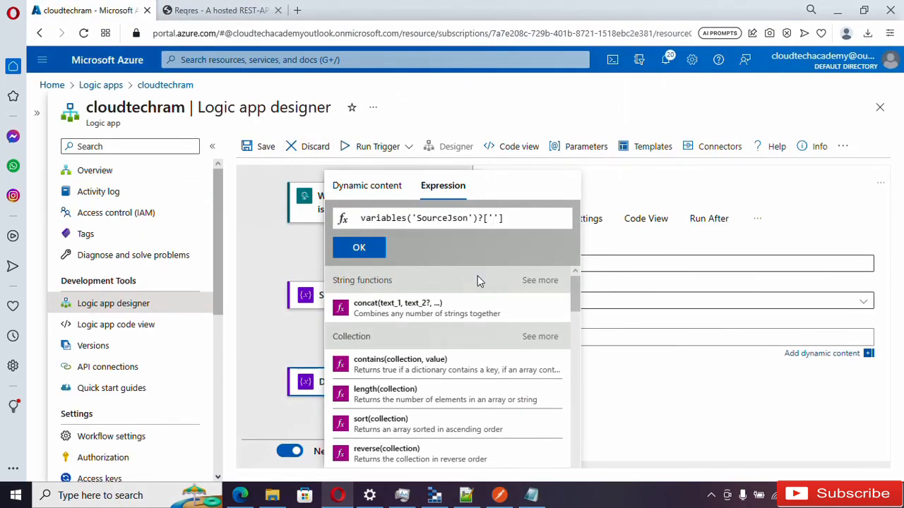
type("data")
left_click(360, 250)
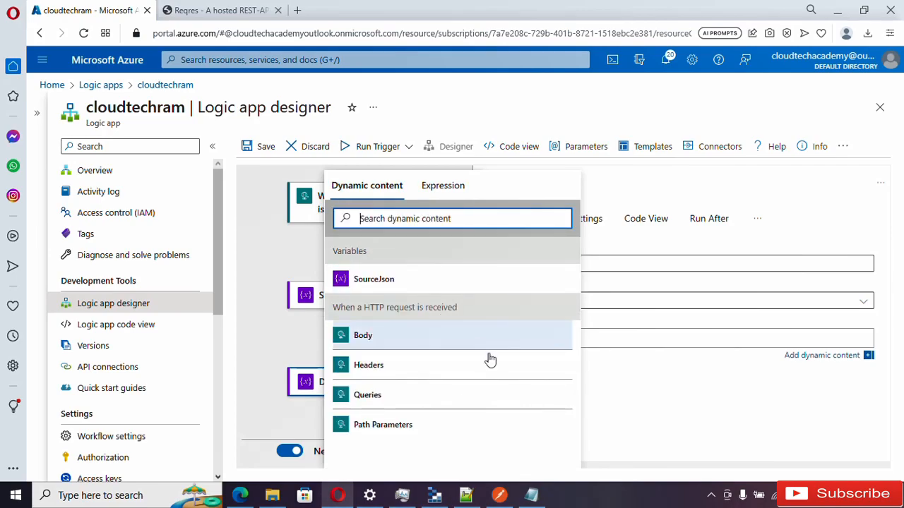
left_click(735, 412)
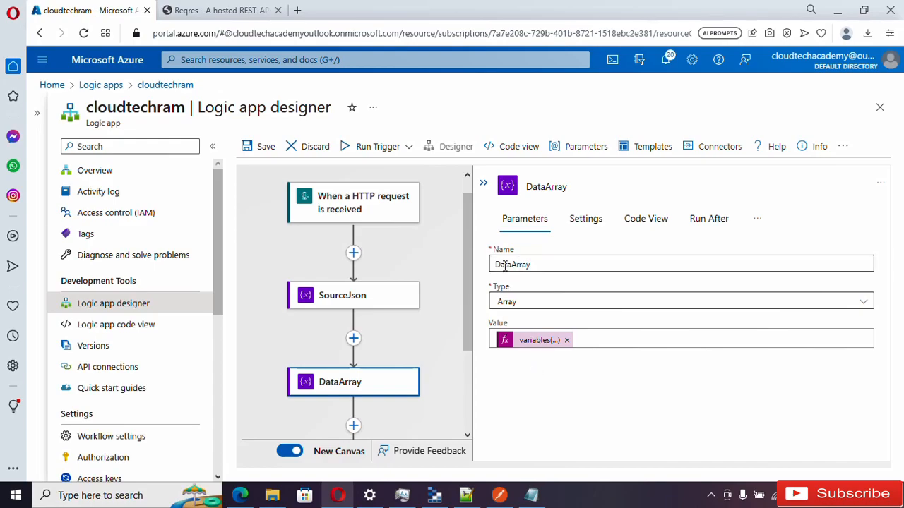
Step: Save the logic app with the configured DataArray action
left_click(390, 380)
scroll(391, 374, "up", 1)
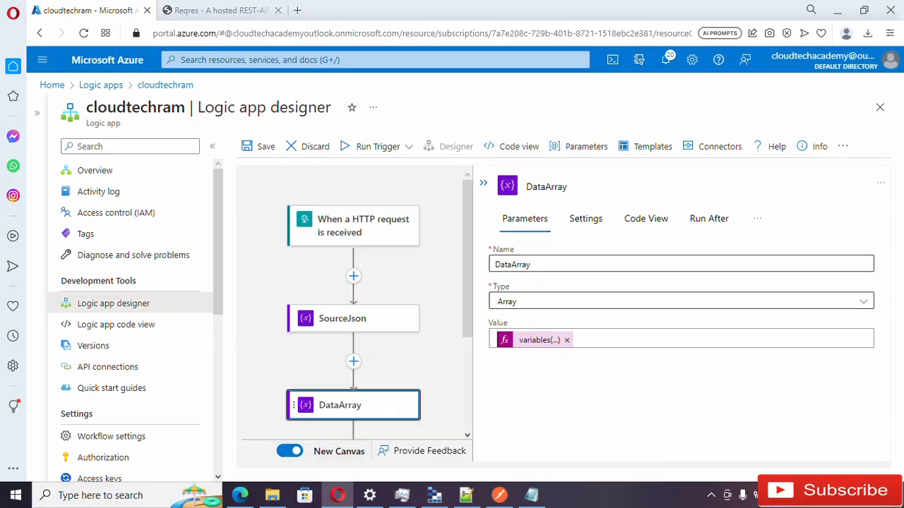
left_click(251, 152)
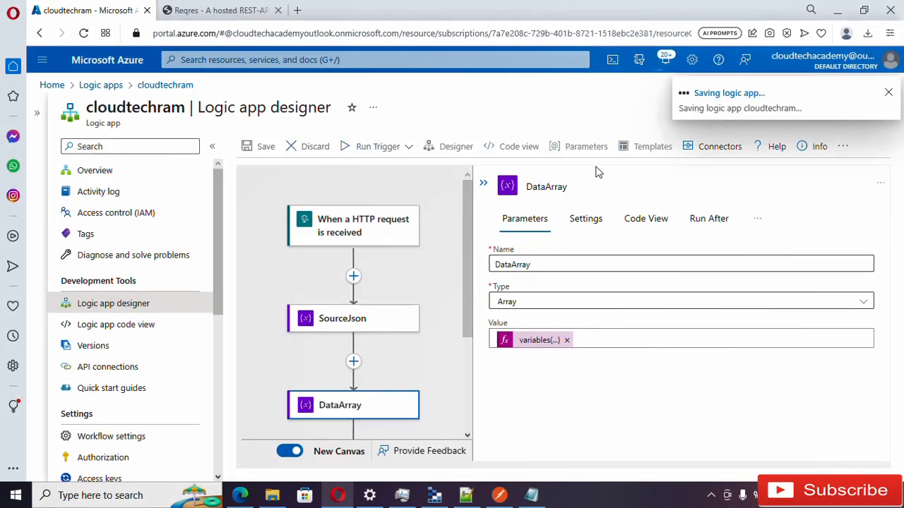
Step: Copy the HTTP trigger's GET URL and replace the request URL in Postman with it
left_click(385, 230)
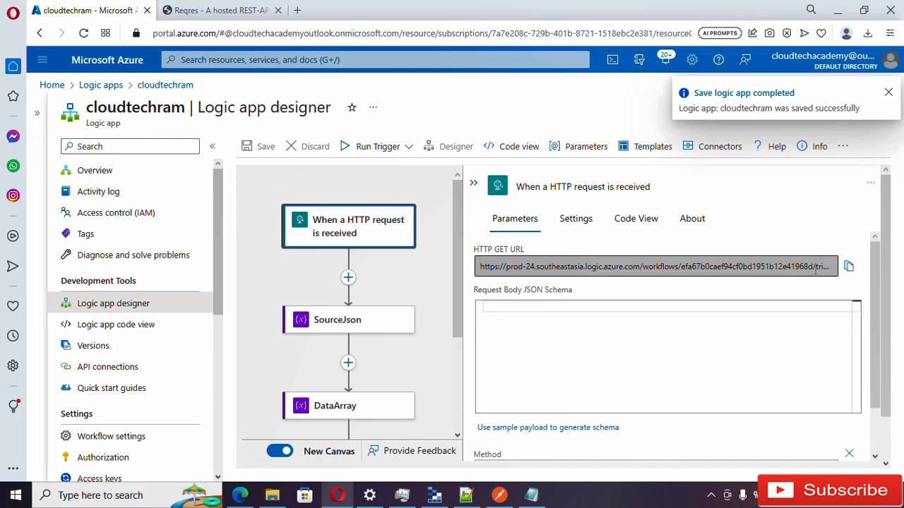
left_click(848, 267)
left_click(499, 495)
left_click(677, 112)
key("ctrl+a")
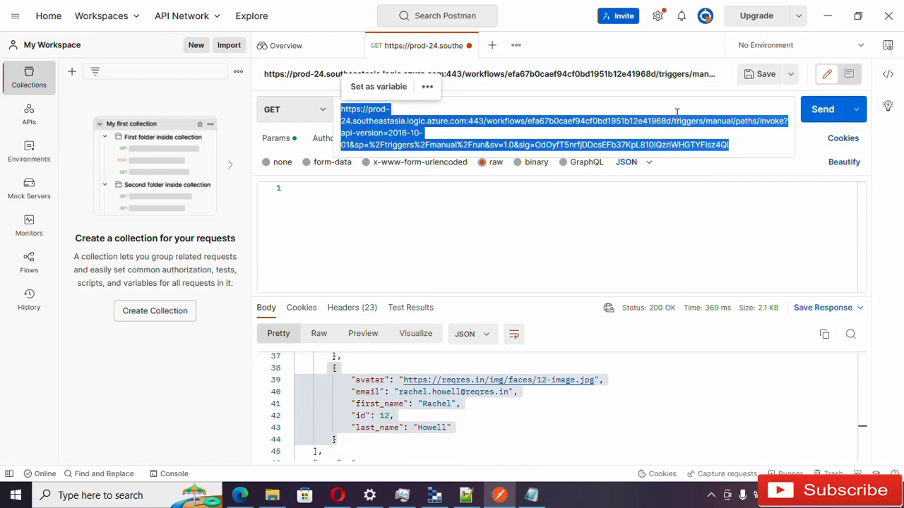
key("ctrl+v")
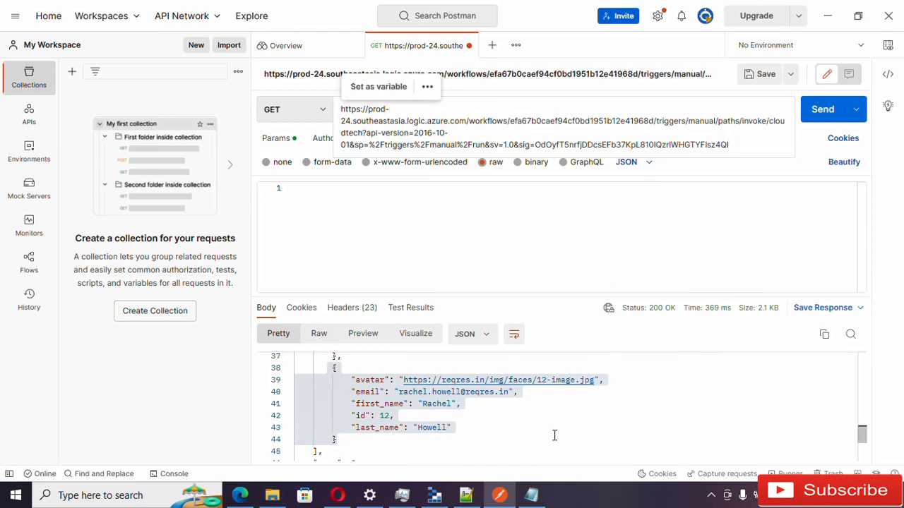
Step: Replace the Notepad text with the copied trigger URL and append the query parameter &SelectedId=12 to it
left_click(531, 495)
key("ctrl+a")
key("ctrl+v")
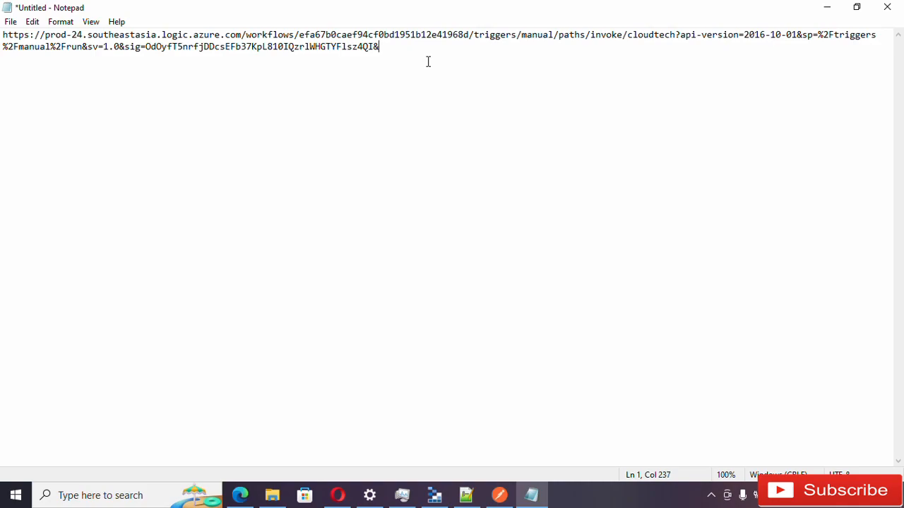
key("ctrl+v")
type("=12")
Step: Check the user record with id 12 on the Reqres page, and replace Postman's request URL with the Notepad URL ending in &SelectedId=12
left_click(338, 495)
left_click(219, 10)
scroll(699, 342, "down", 5)
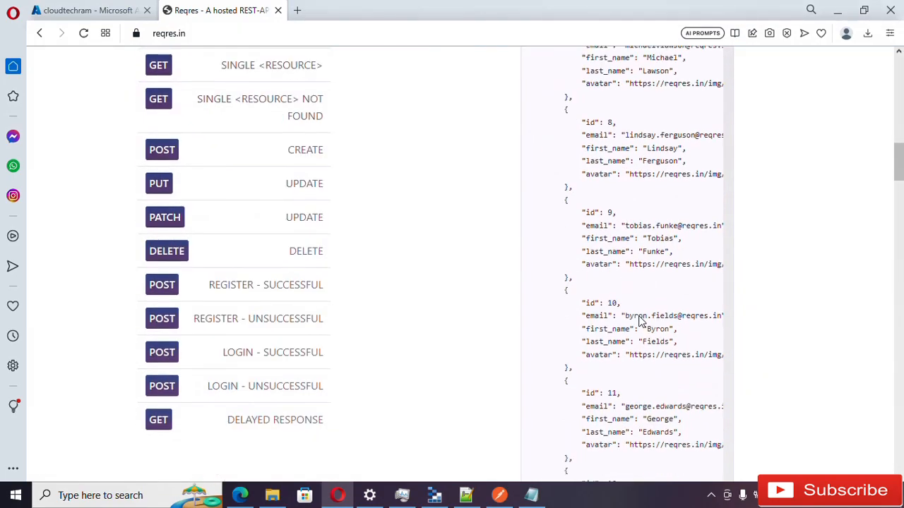
left_click_drag(576, 416, 563, 339)
key("alt+Tab")
left_click_drag(453, 47, 3, 2)
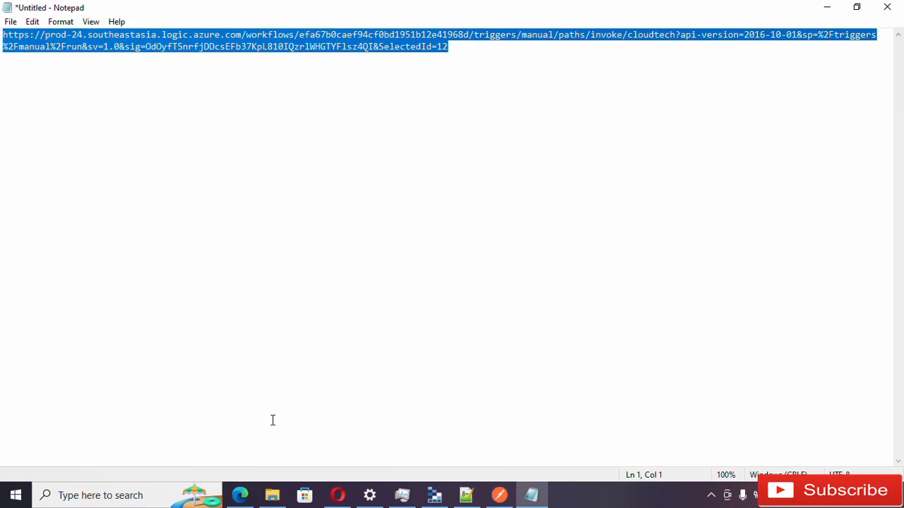
key("alt+Tab")
left_click(486, 144)
key("ctrl+a")
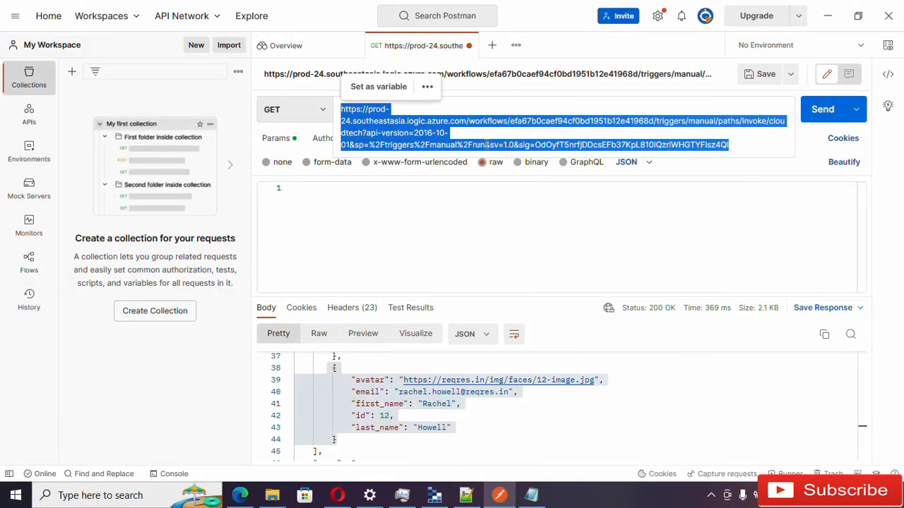
key("ctrl+v")
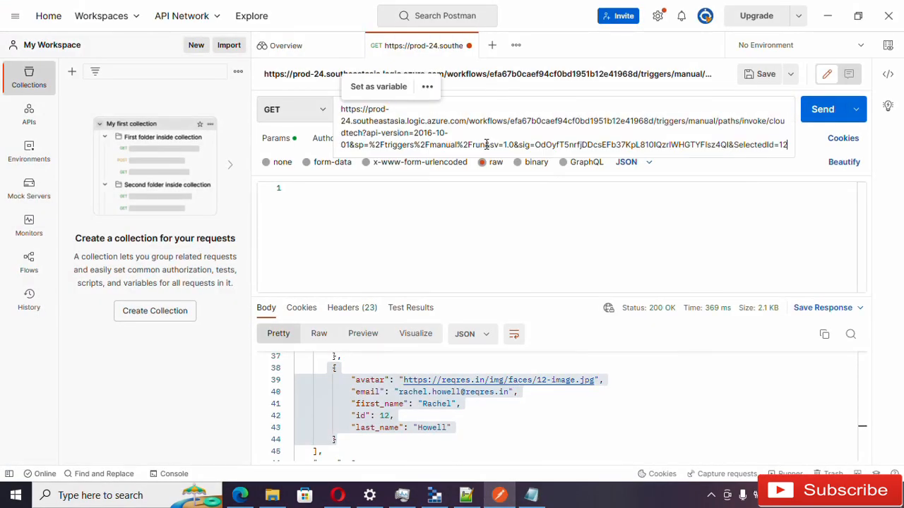
Step: Copy the SelectedId parameter name in Postman, and add an Initialize variable action between the HTTP trigger and SourceJson in the Azure designer
double_click(750, 145)
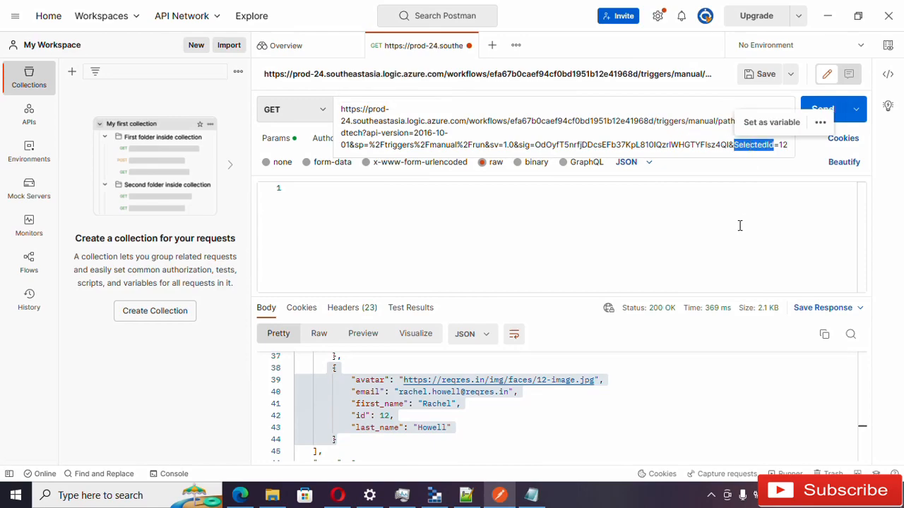
left_click(336, 496)
left_click(90, 10)
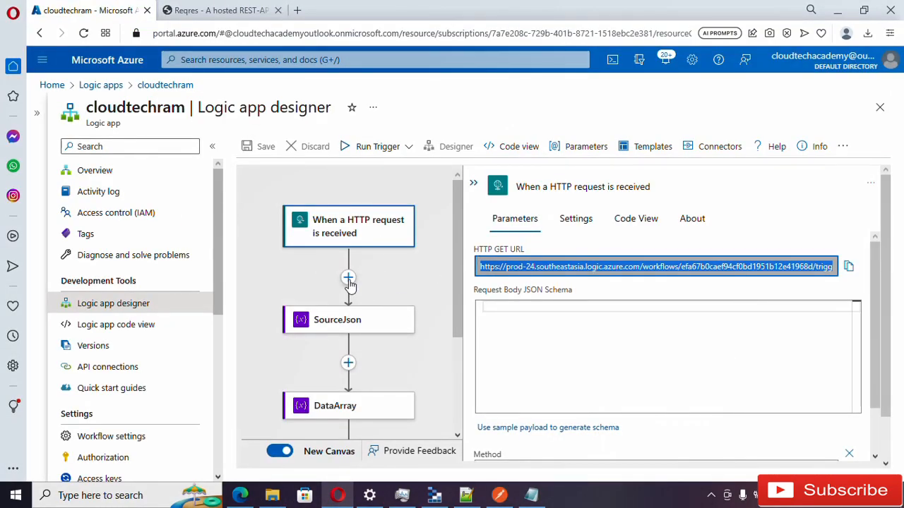
left_click(348, 278)
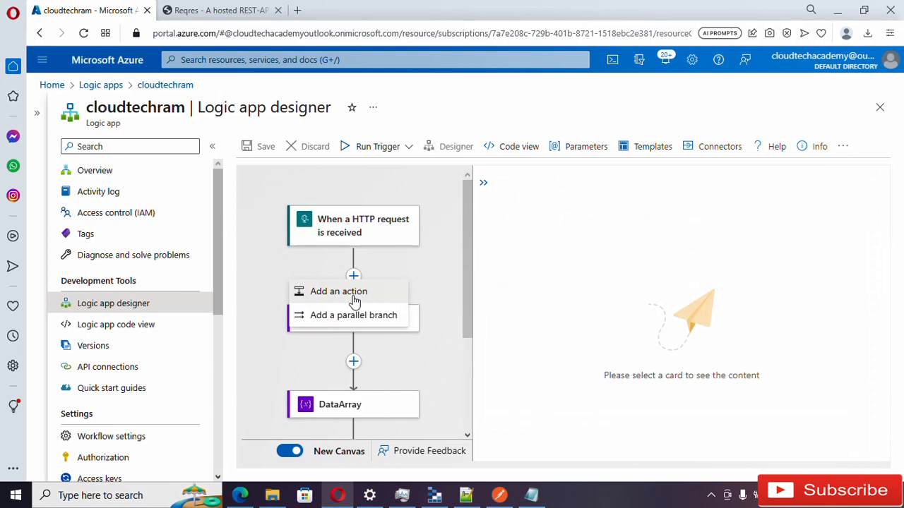
left_click(353, 296)
left_click(585, 284)
left_click(669, 389)
left_click(566, 436)
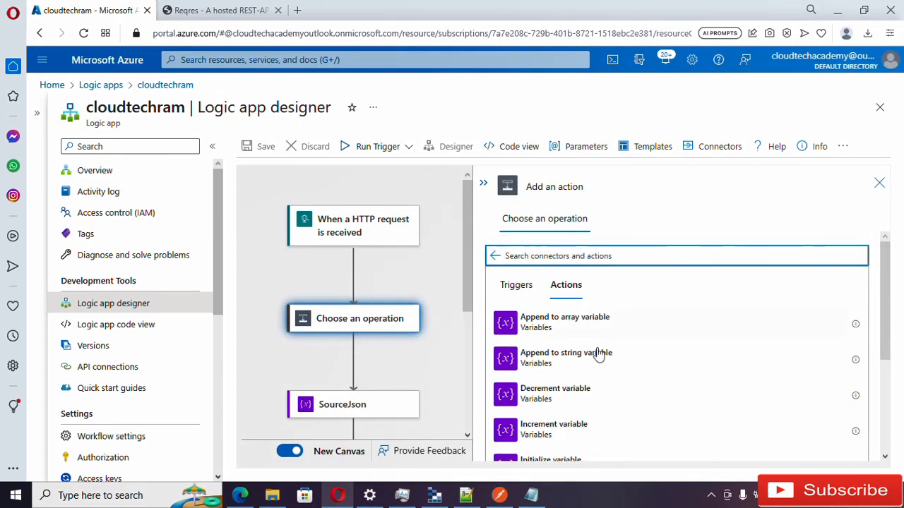
scroll(570, 426, "down", 2)
left_click(553, 413)
Step: Name the new variable QueryStringSelectedId and give its action the same title
left_click(569, 265)
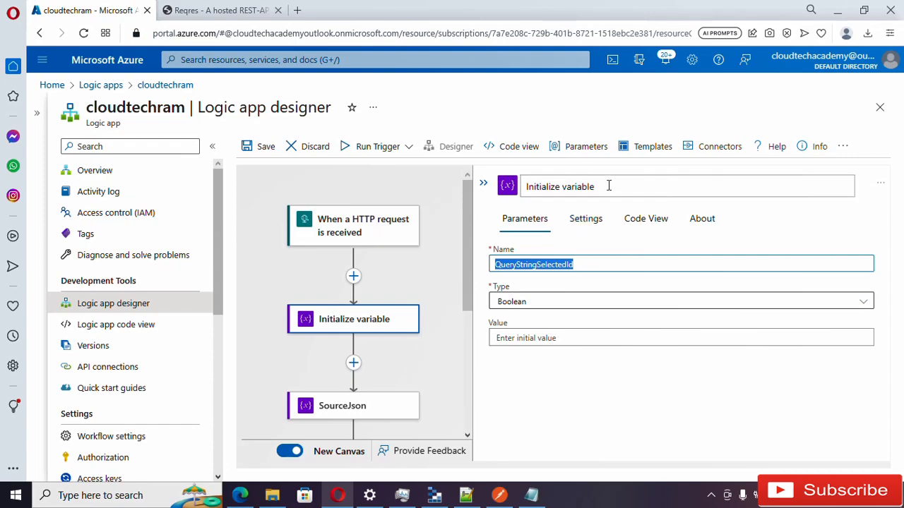
left_click_drag(609, 186, 497, 176)
key("ctrl+v")
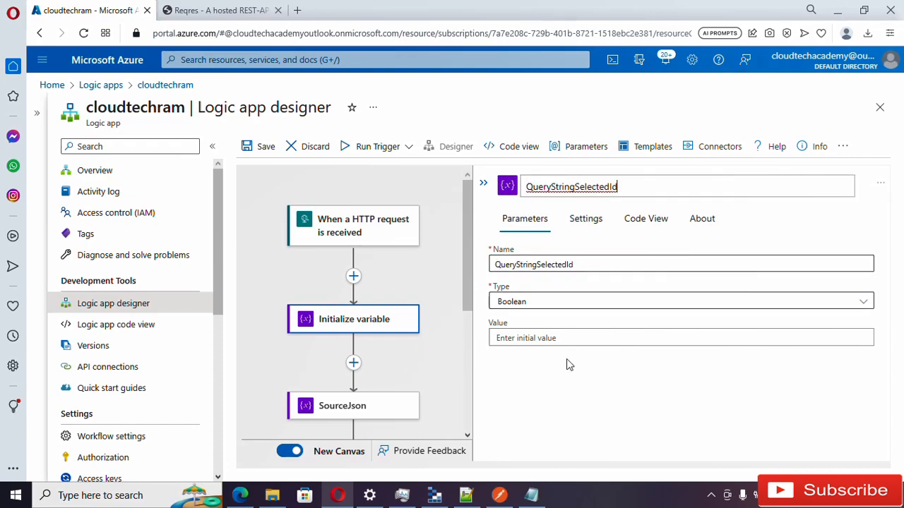
Step: Set the QueryStringSelectedId variable's type to String and check the id field in the Reqres response
left_click(558, 309)
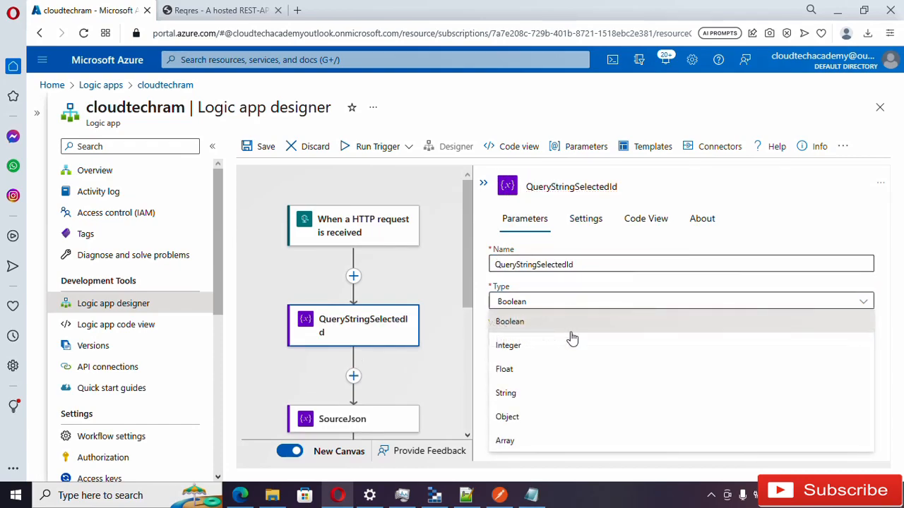
left_click(529, 396)
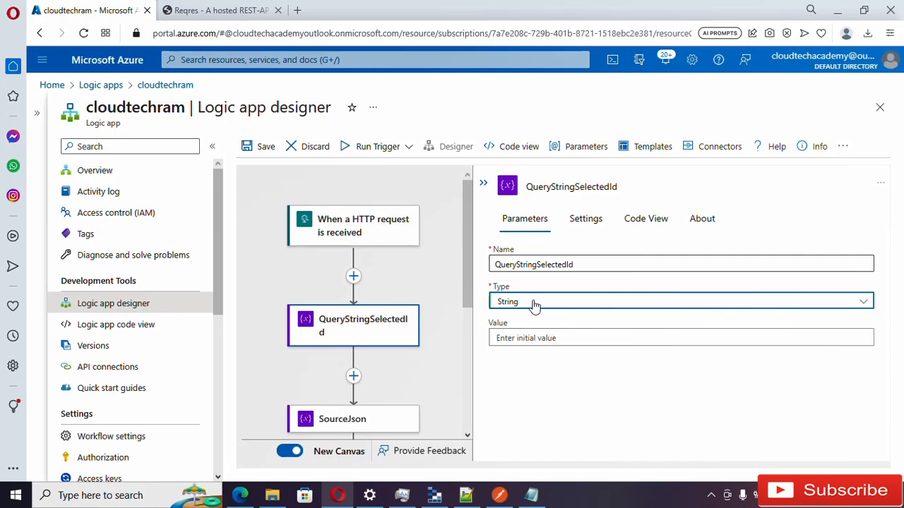
left_click(252, 10)
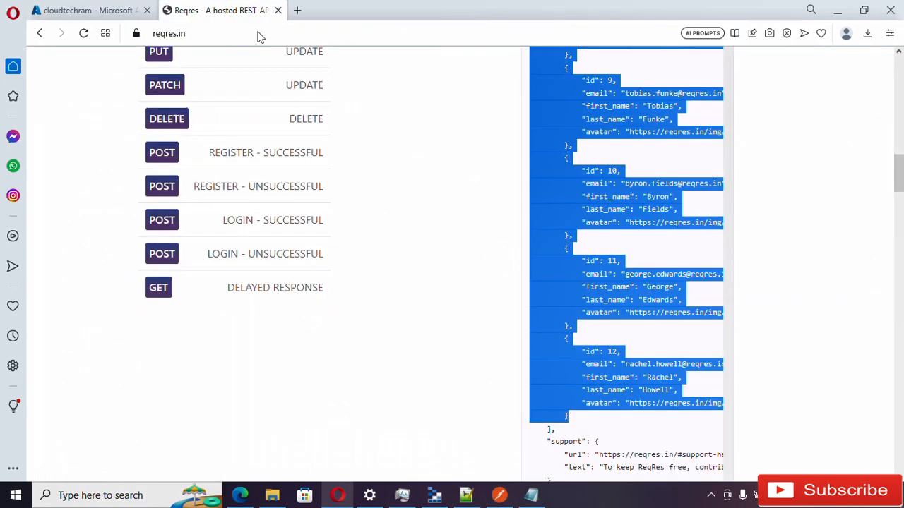
left_click(612, 370)
left_click(87, 8)
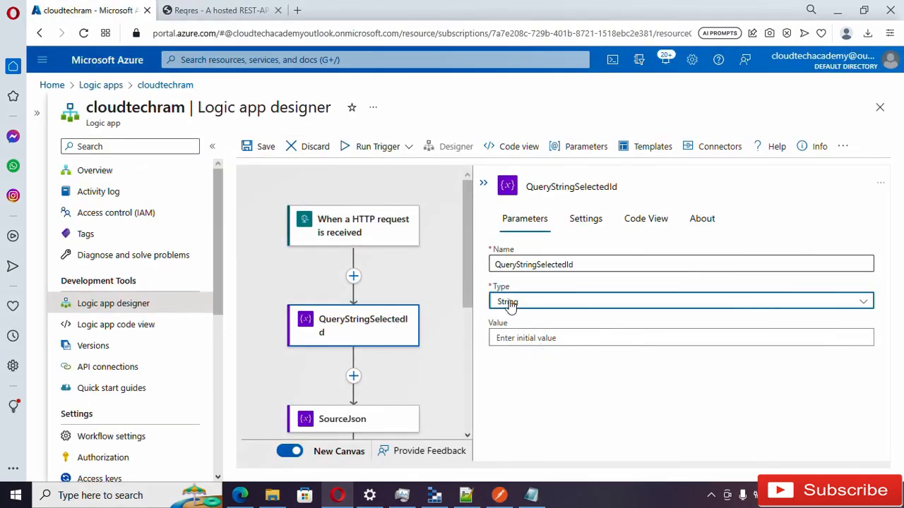
Step: Draft the expression triggerOutputs()['queries'] for the QueryStringSelectedId value and cut it to the clipboard
left_click(535, 339)
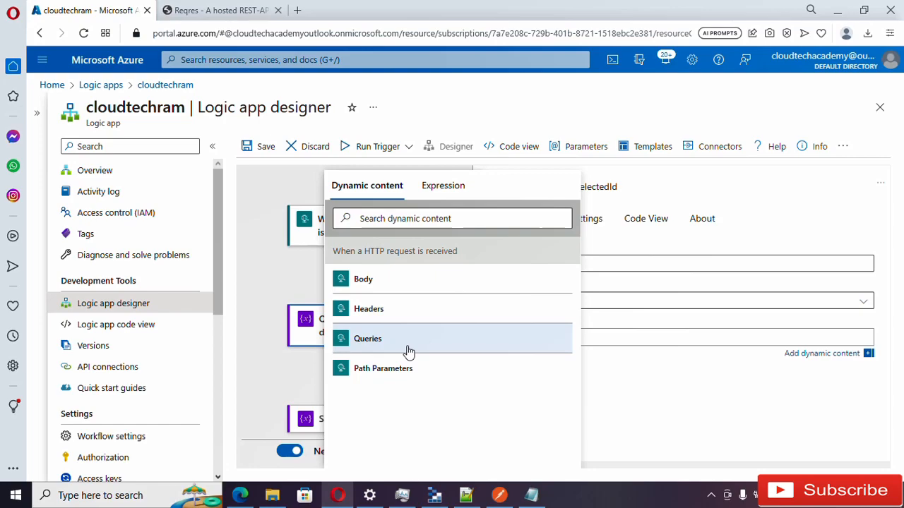
left_click(445, 188)
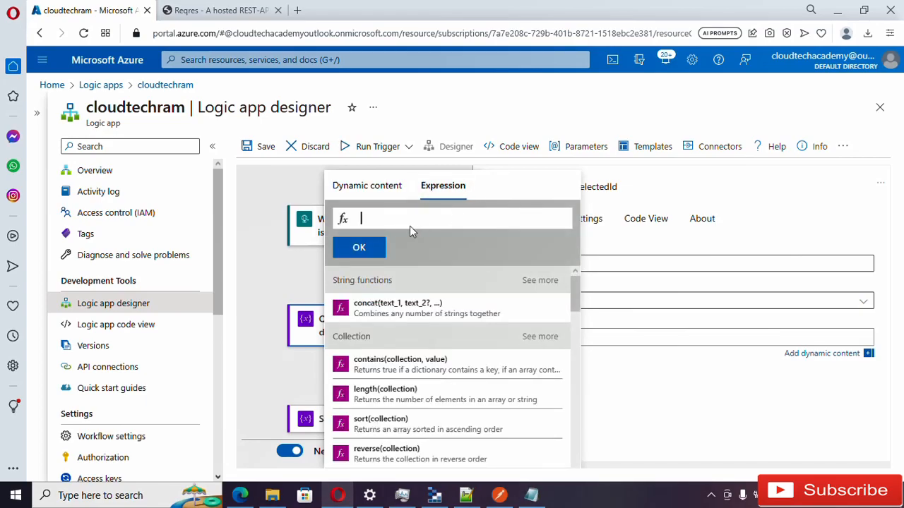
type("q")
key("BackSpace")
type("tr")
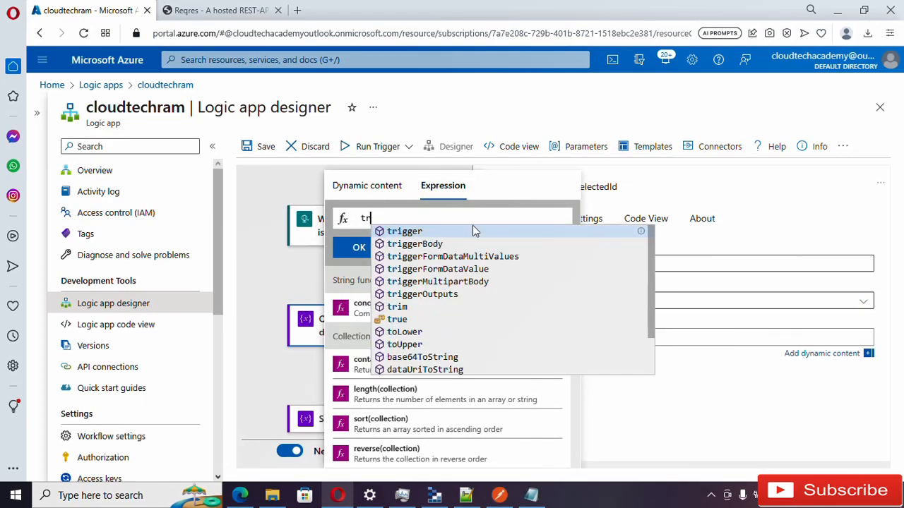
type("i")
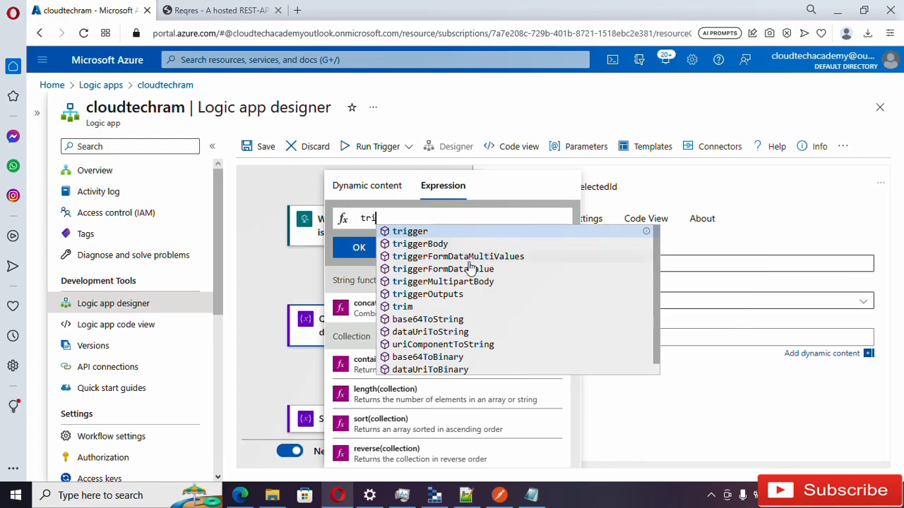
left_click(445, 296)
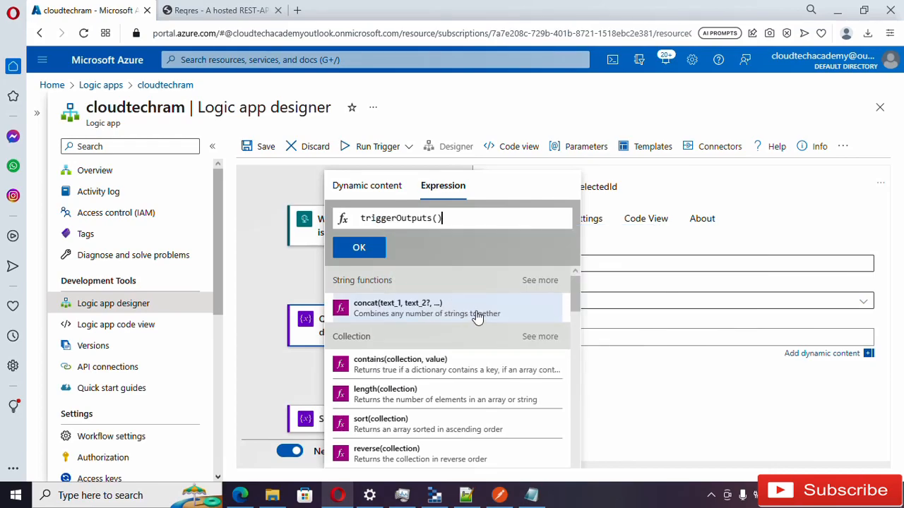
type("[")
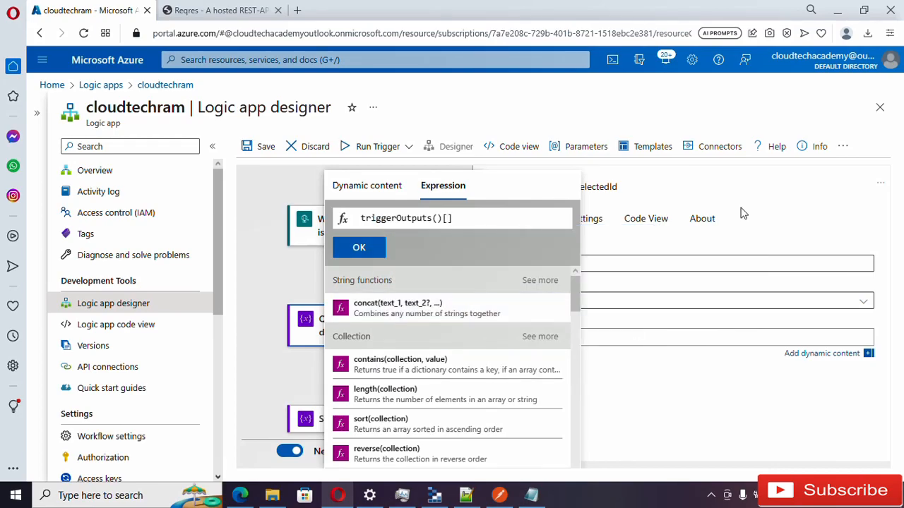
type("'queries")
left_click_drag(499, 218, 344, 219)
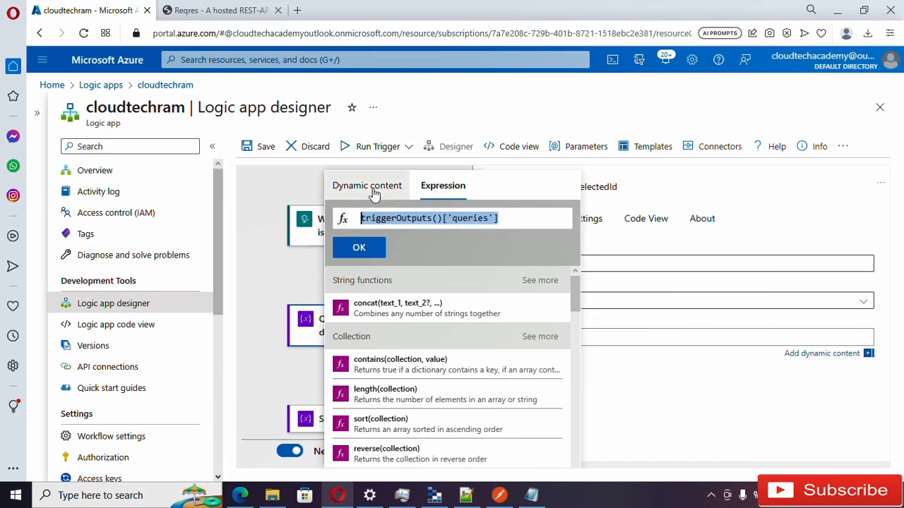
key("ctrl+x")
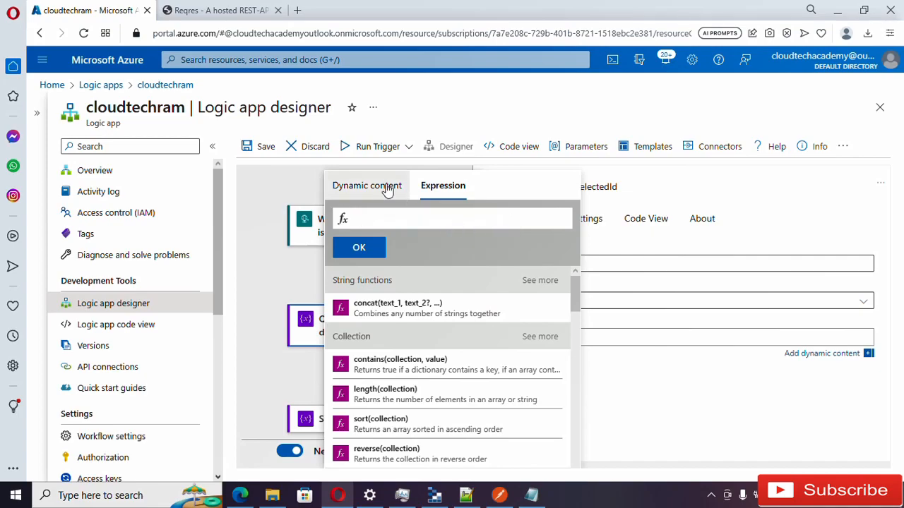
Step: Insert the trigger's Queries dynamic content as the variable's value, inspect its underlying expression, and remove it
left_click(392, 186)
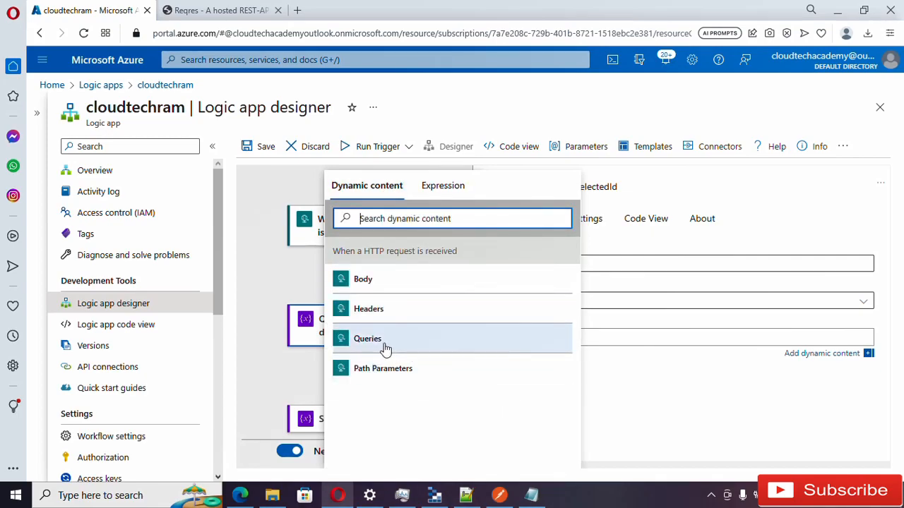
left_click(387, 350)
left_click(711, 404)
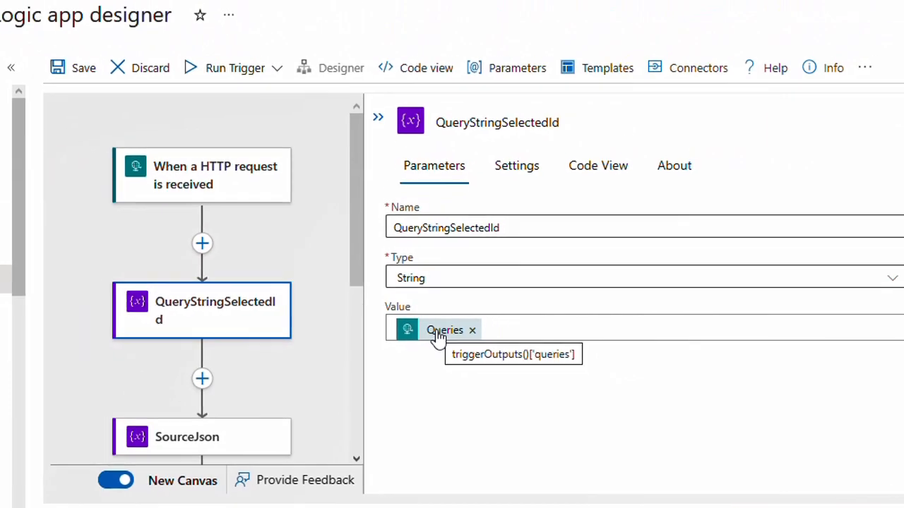
left_click(465, 330)
Step: Paste triggerOutputs()['queries'] into the value's expression editor and append an empty [''] property accessor
left_click(491, 332)
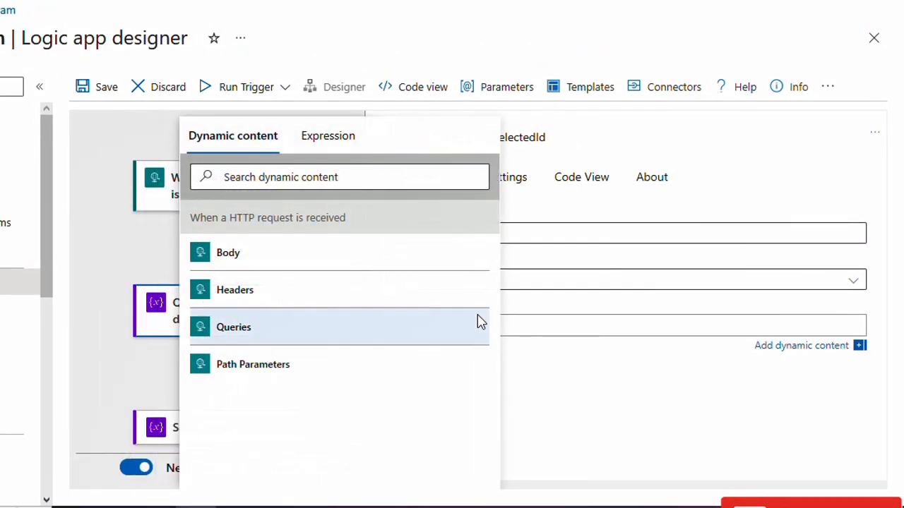
left_click(338, 144)
left_click(311, 181)
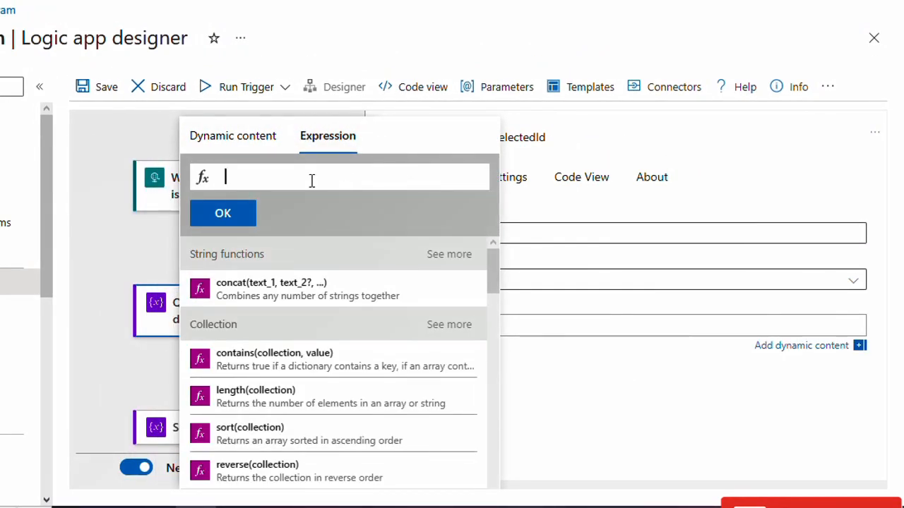
key("ctrl+v")
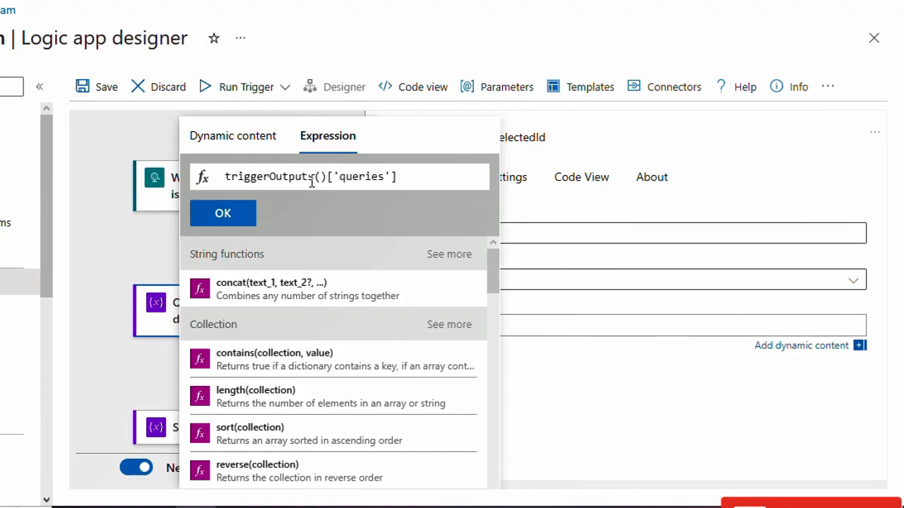
type("[]'")
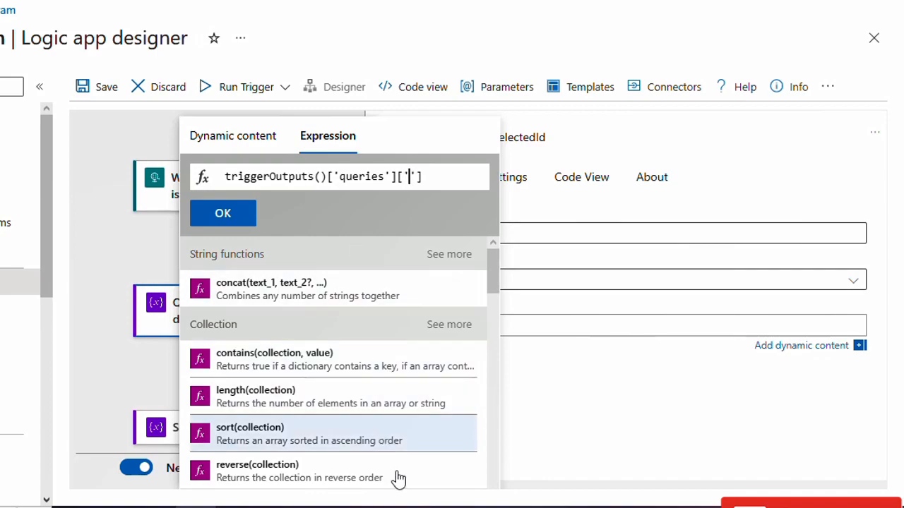
Step: Check the query parameter name in Postman and complete the expression as triggerOutputs()['queries']['SelectedId']
left_click(399, 506)
left_click(558, 51)
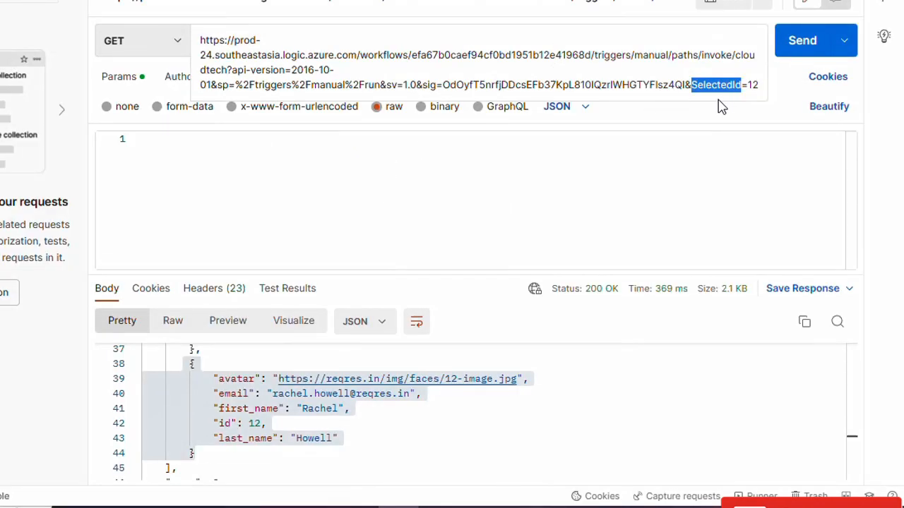
key("alt+Tab")
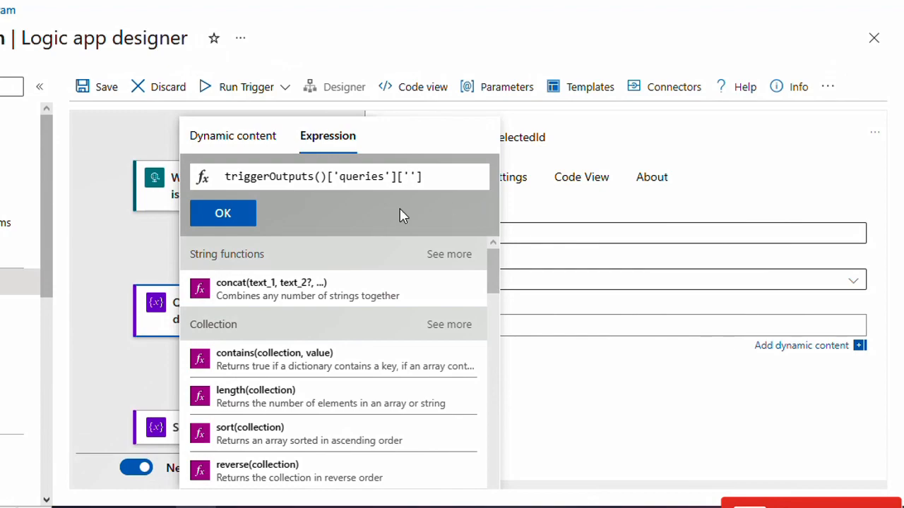
key("ctrl+v")
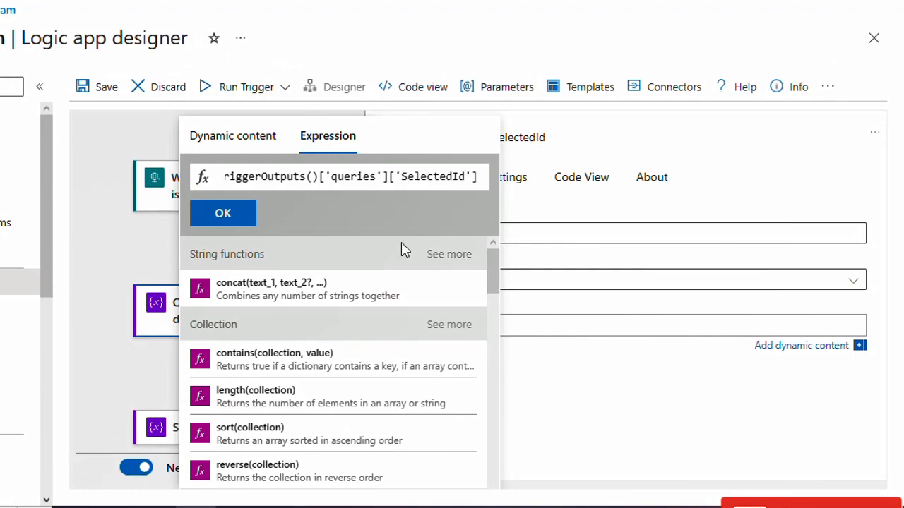
Step: Confirm triggerOutputs()['queries']['SelectedId'] as the QueryStringSelectedId value and save the logic app
left_click(223, 214)
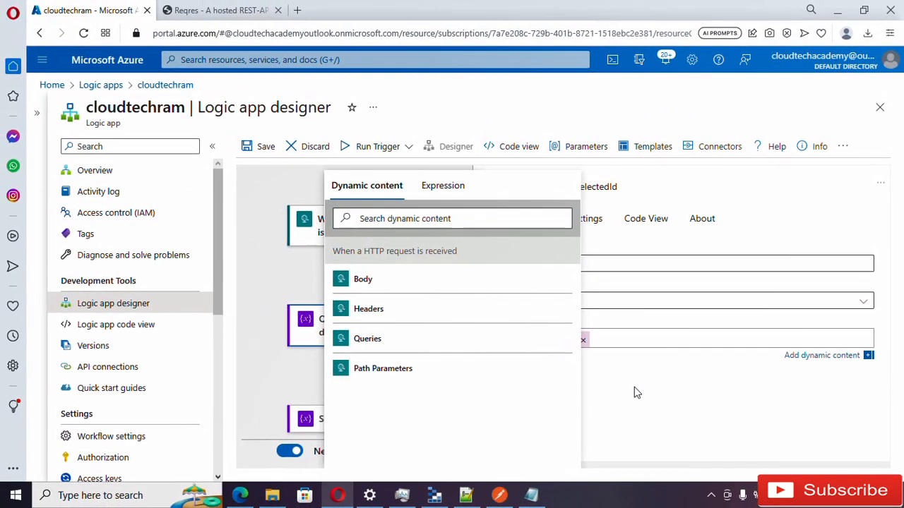
left_click(565, 394)
left_click(621, 340)
left_click(254, 147)
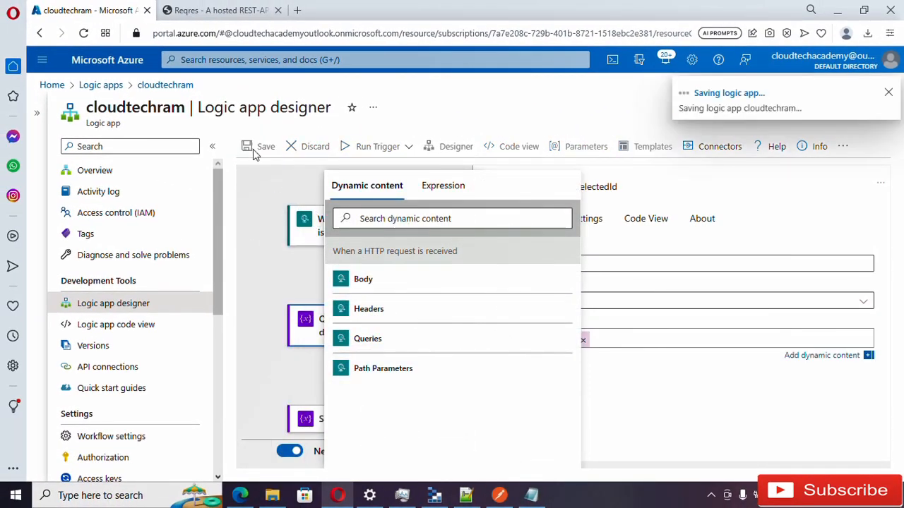
Step: Switch to Postman to inspect the full GET request URL, then return to the logic app designer
left_click(499, 495)
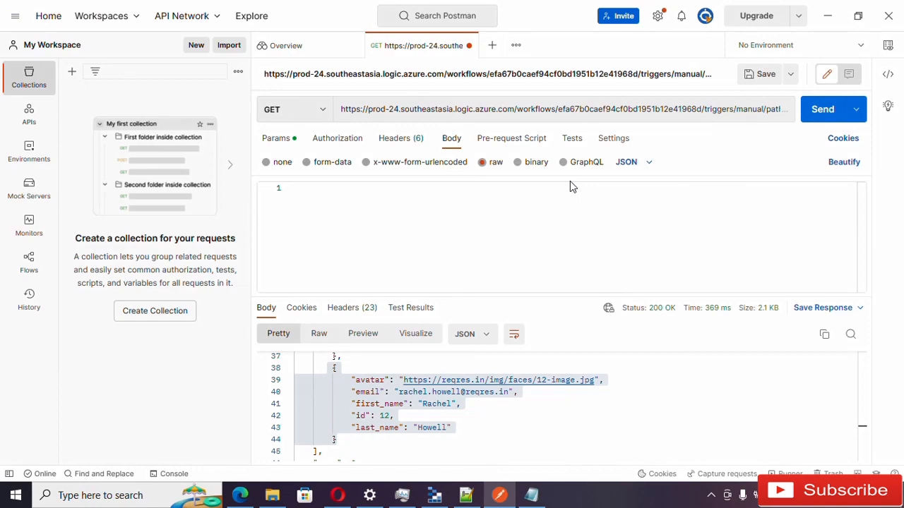
left_click(632, 115)
left_click(829, 16)
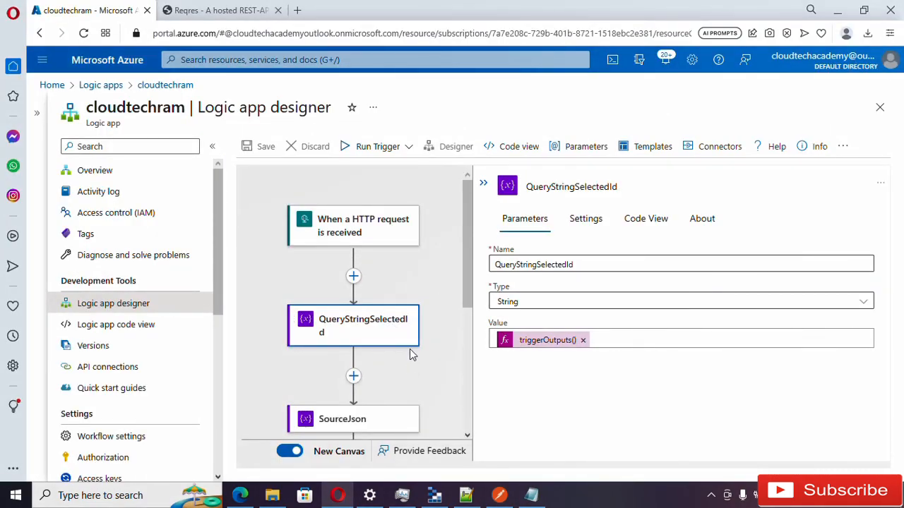
Step: Add a Filter array action from the built-in Data Operations between DataArray and the Response action
scroll(412, 355, "down", 3)
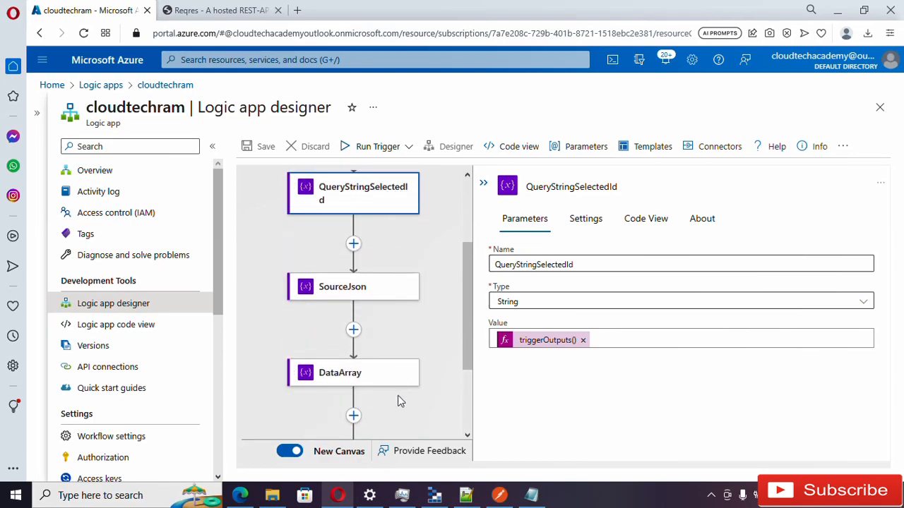
scroll(399, 401, "down", 1)
left_click(353, 336)
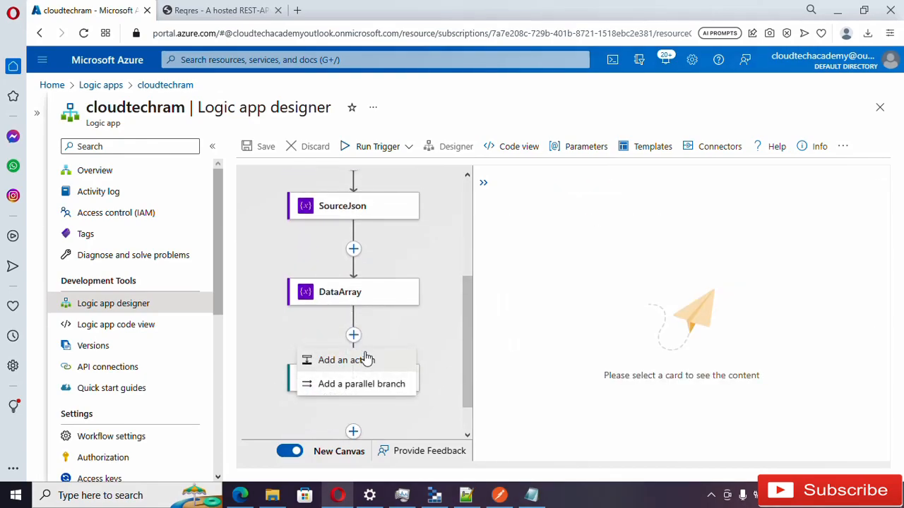
left_click(364, 361)
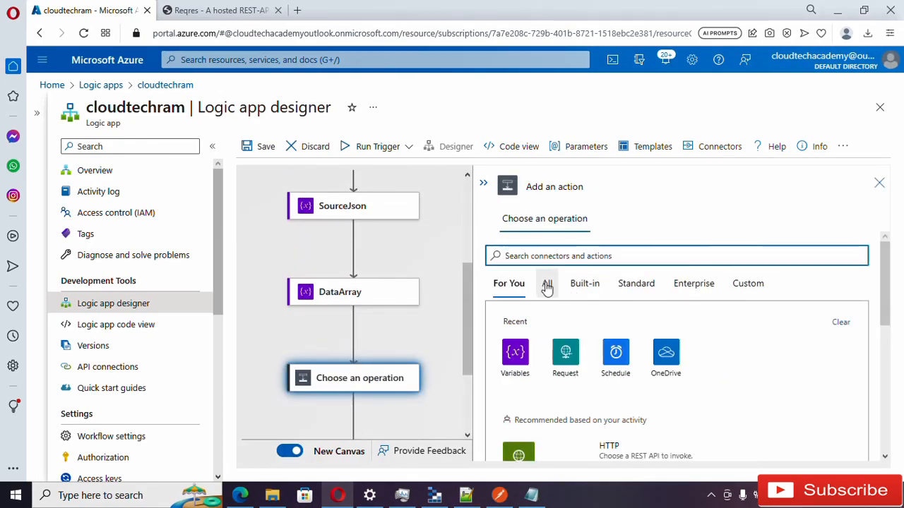
left_click(583, 285)
left_click(679, 388)
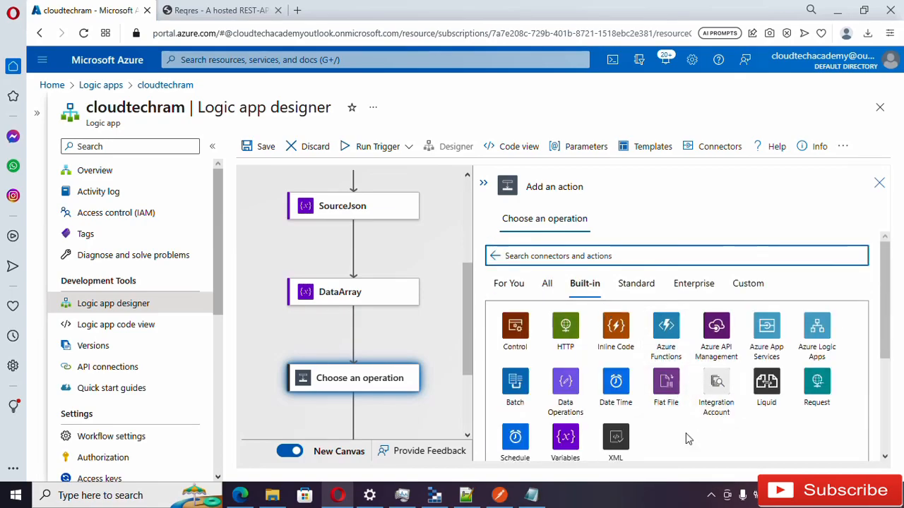
left_click(567, 388)
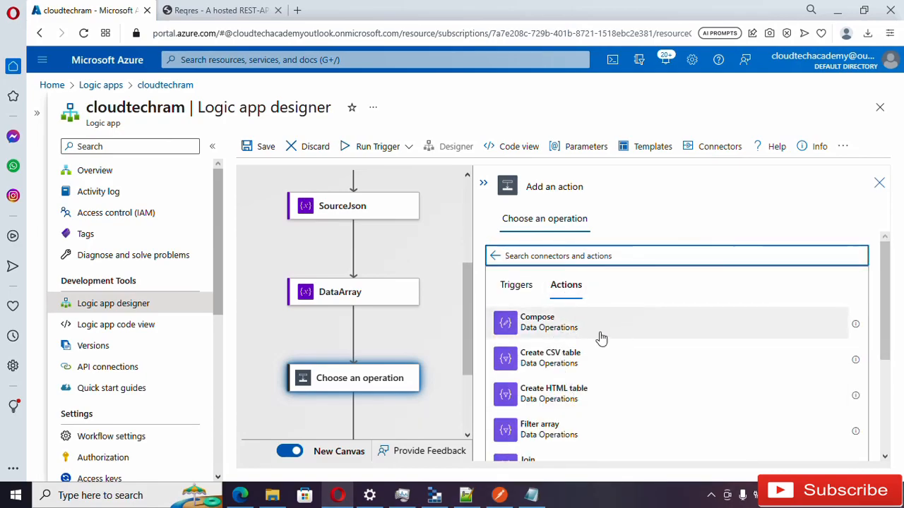
scroll(618, 355, "down", 1)
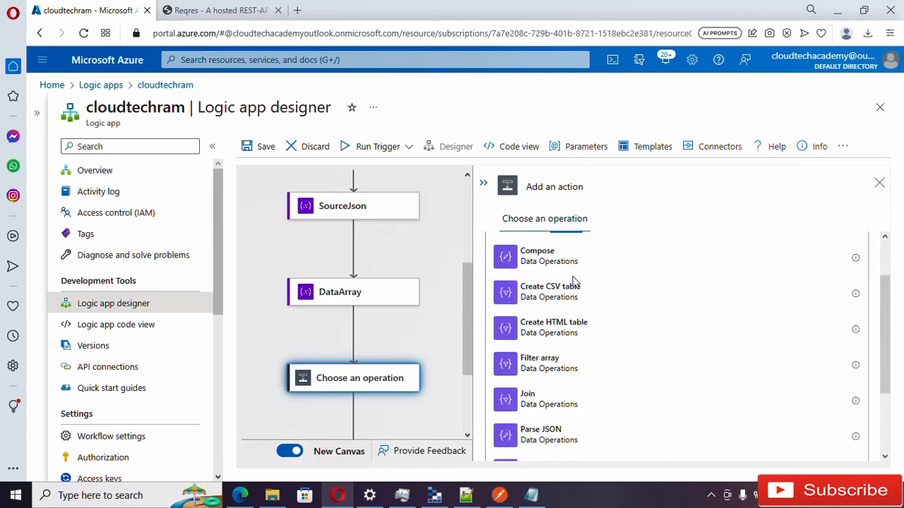
scroll(587, 371, "down", 2)
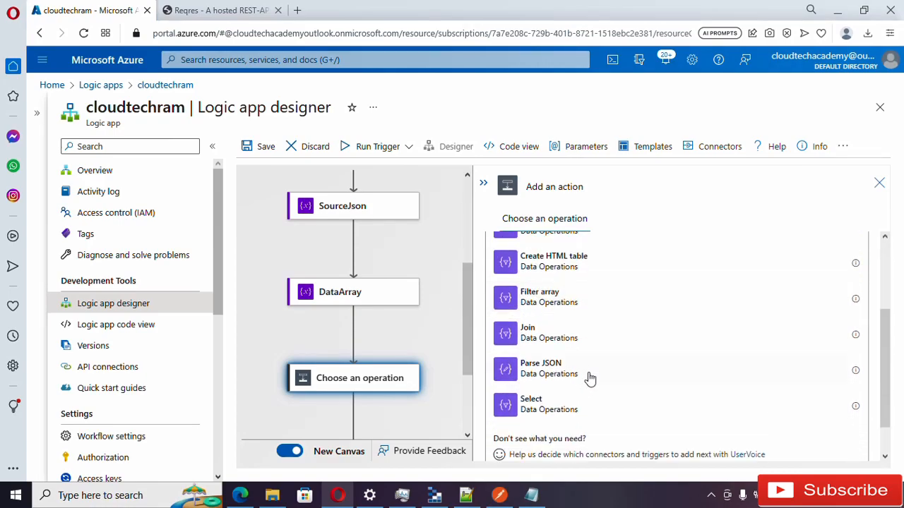
left_click(567, 303)
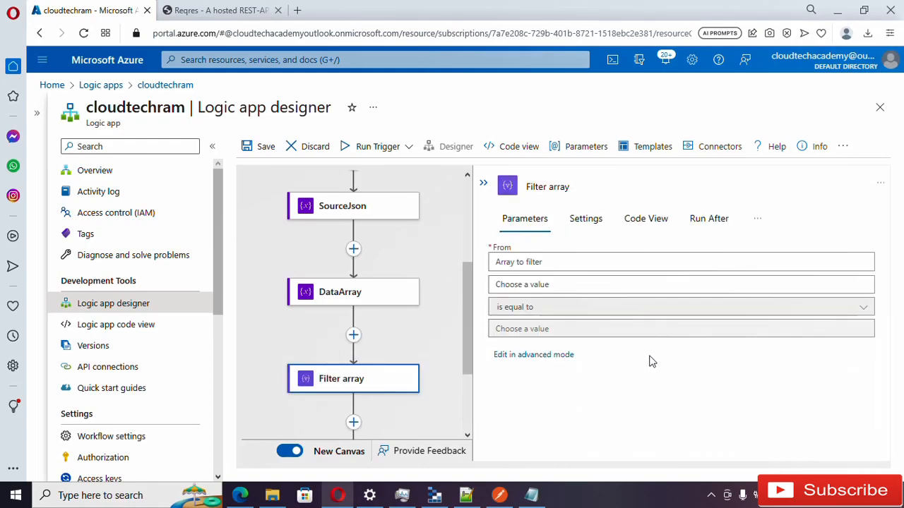
Step: Use the DataArray variable as the array to filter in the Filter array action
left_click(529, 263)
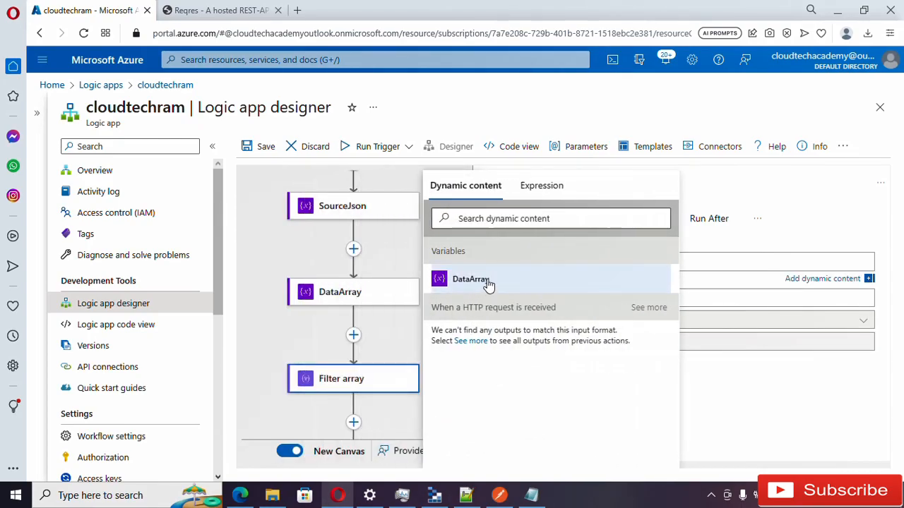
left_click(488, 281)
left_click(642, 365)
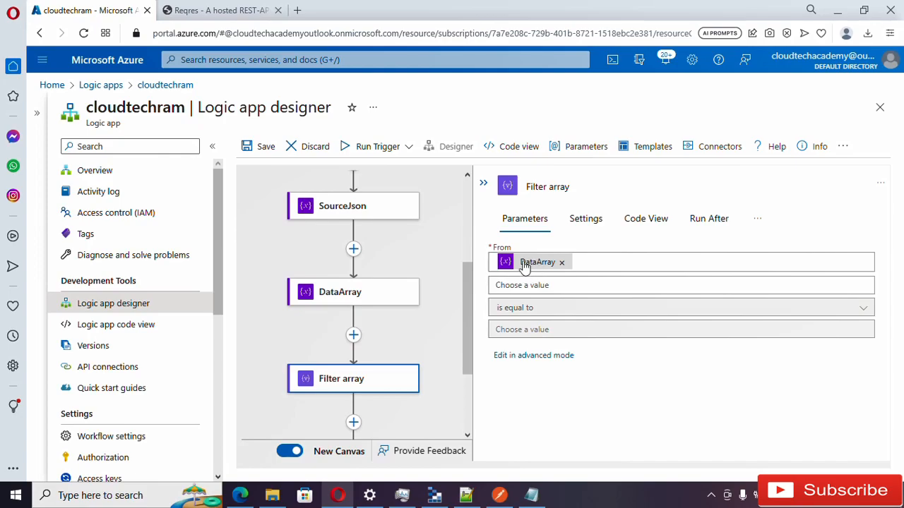
Step: Examine the user objects in the Reqres sample response for the id field to filter on, and return to the designer
left_click(212, 10)
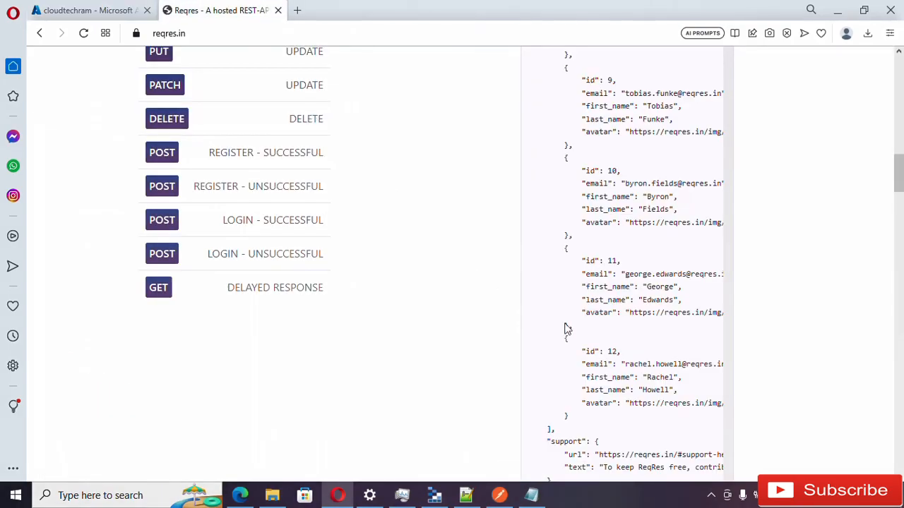
scroll(640, 313, "up", 4)
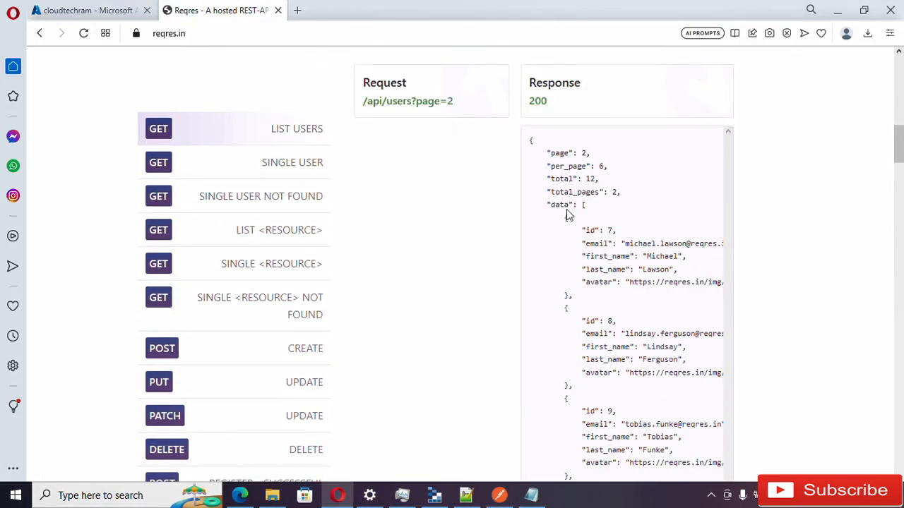
left_click_drag(565, 221, 608, 334)
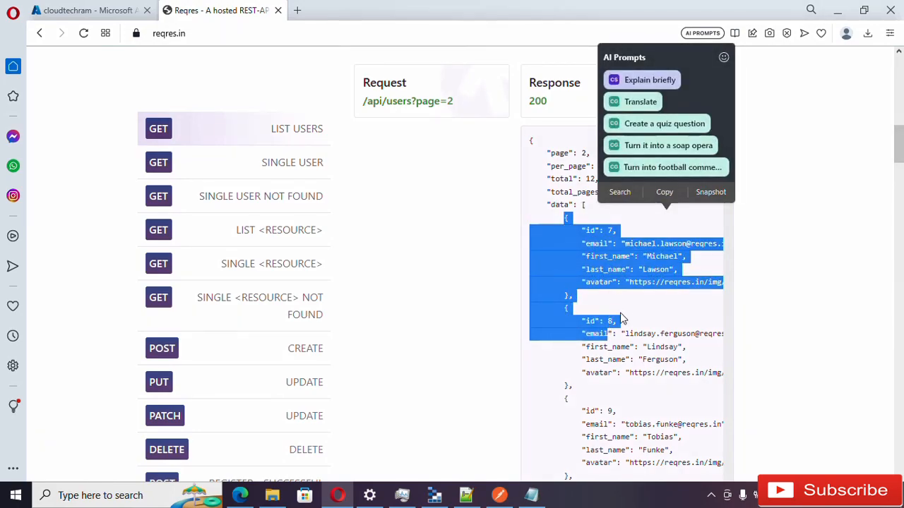
left_click(608, 269)
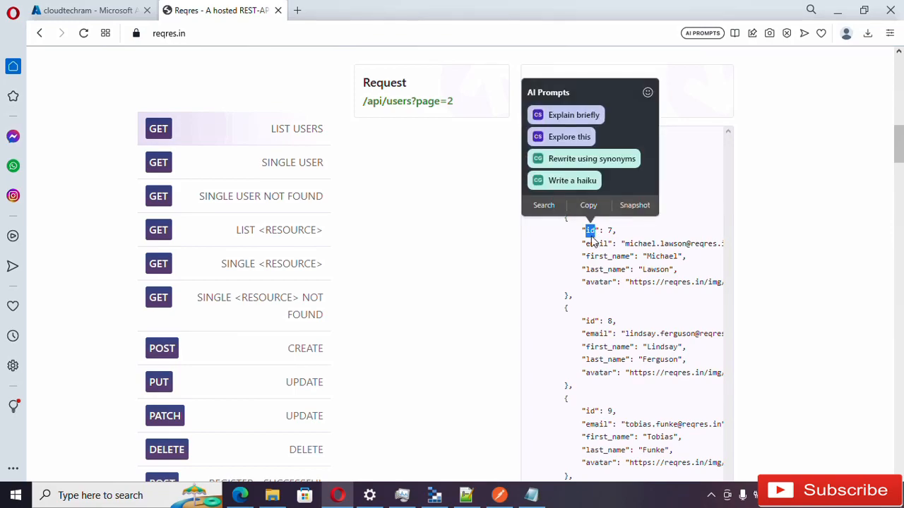
left_click(82, 9)
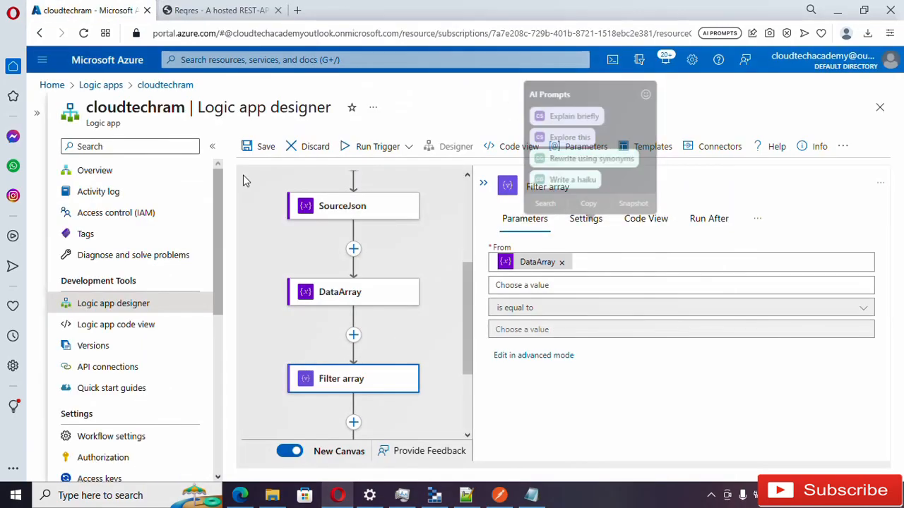
Step: Set the Filter array condition's first value to the expression item()?['id'], keeping the "is equal to" operator
left_click(516, 285)
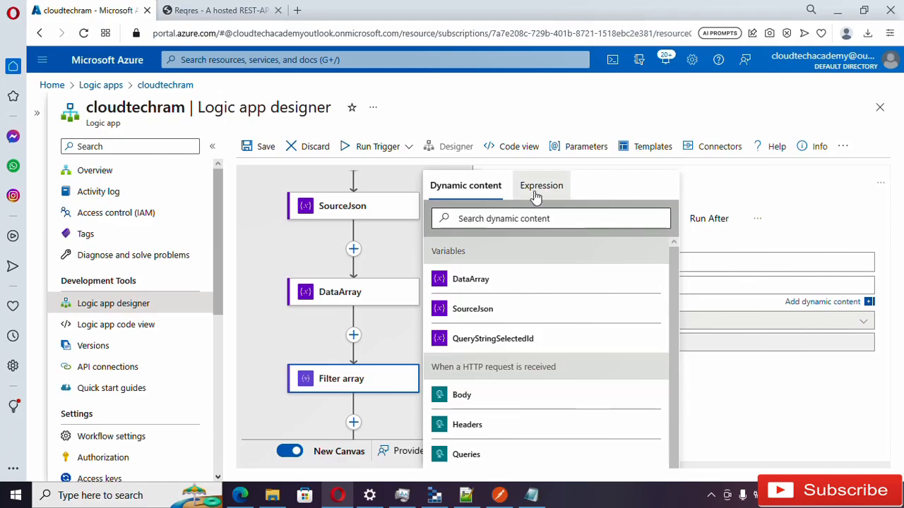
left_click(565, 219)
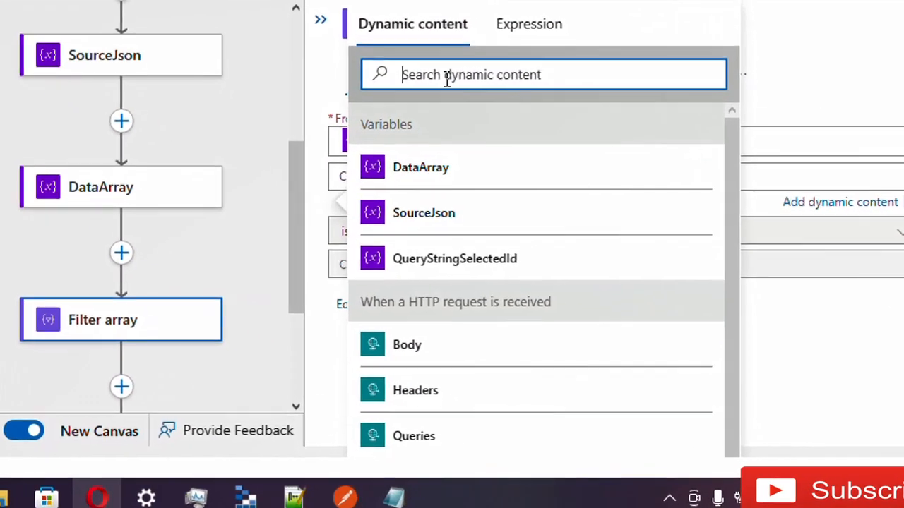
type("it")
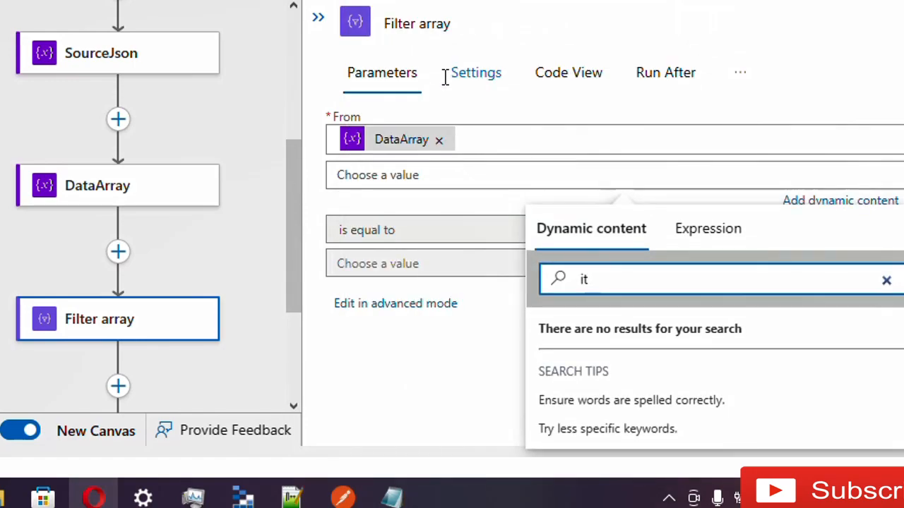
left_click(680, 233)
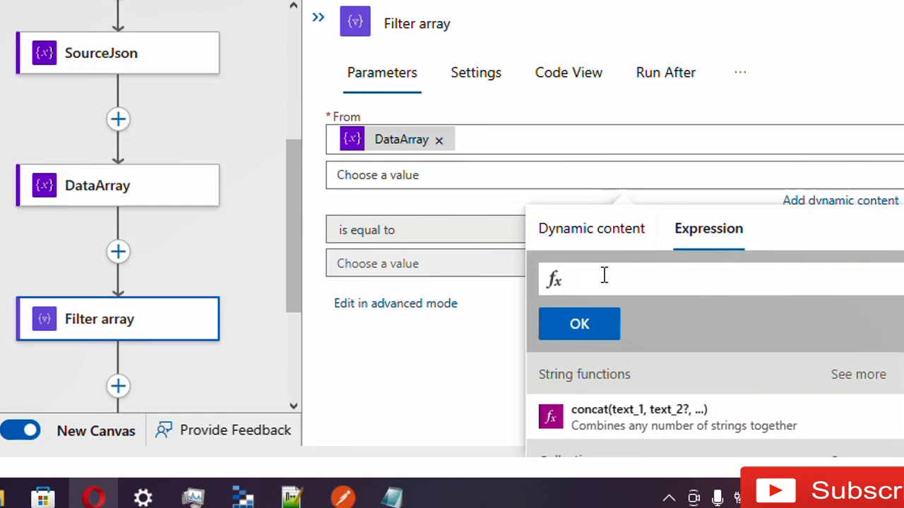
type("it")
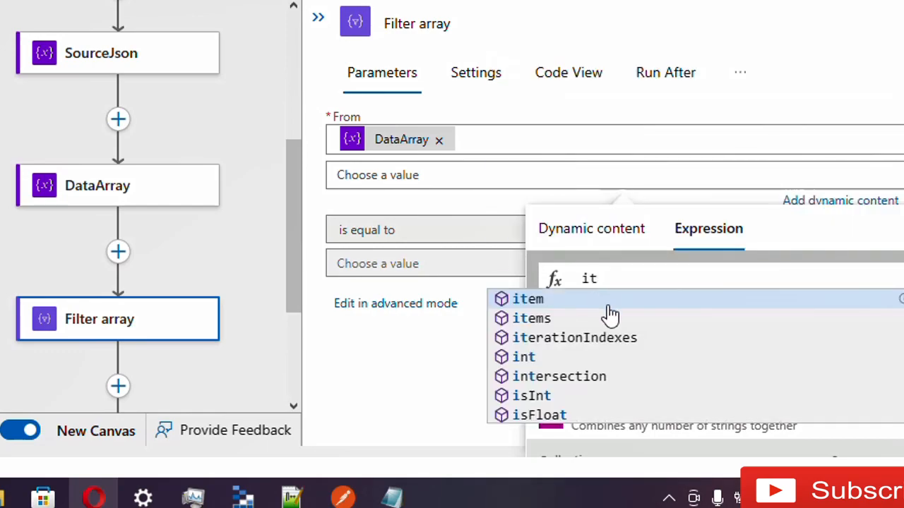
left_click(549, 302)
type("?[")
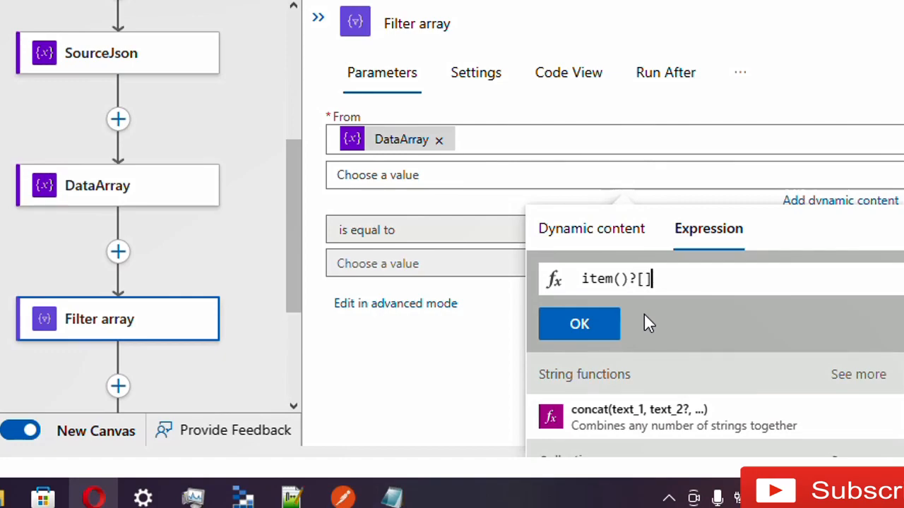
type("'id")
left_click(580, 326)
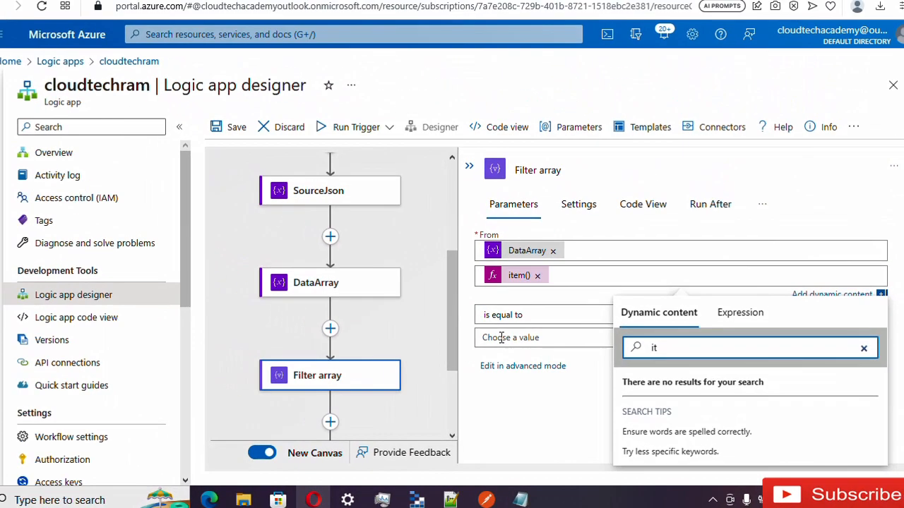
left_click(408, 268)
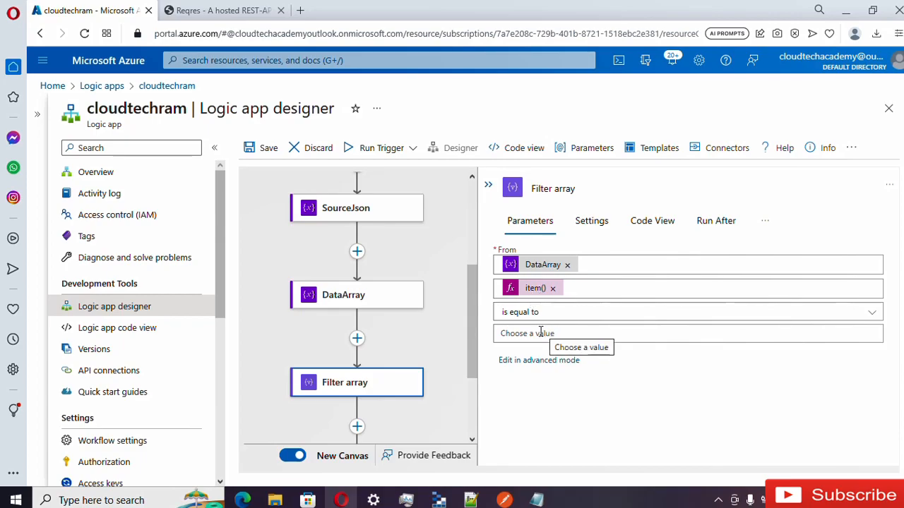
Step: Review the SelectedId parameter in the Postman URL and the QueryStringSelectedId variable in the designer flow
left_click(504, 500)
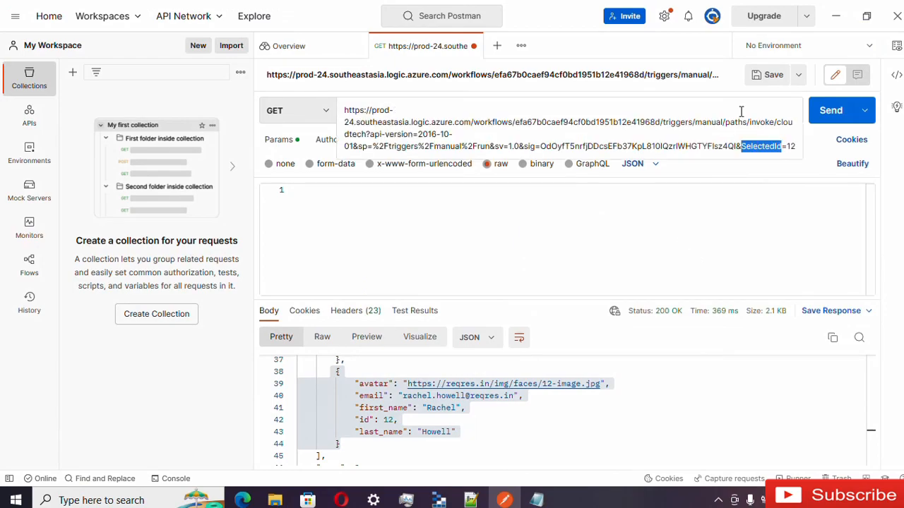
left_click(836, 15)
scroll(402, 307, "up", 5)
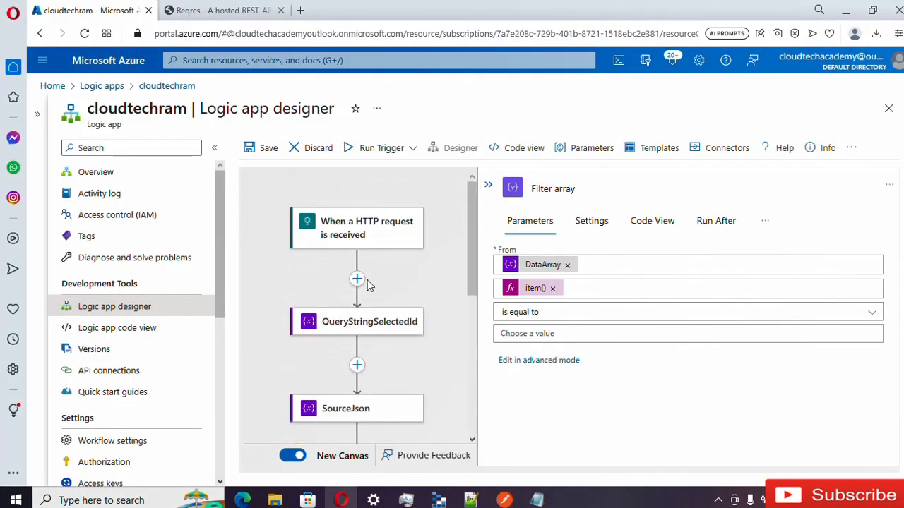
left_click(526, 334)
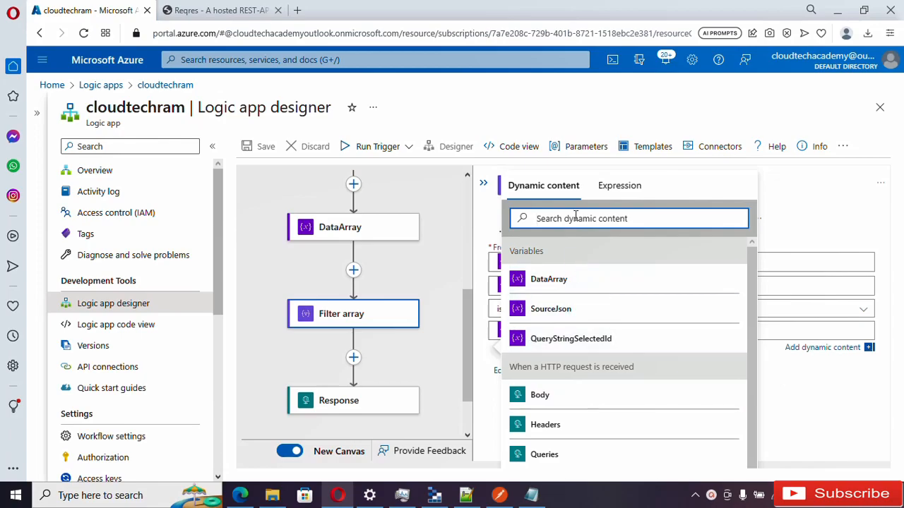
left_click(620, 188)
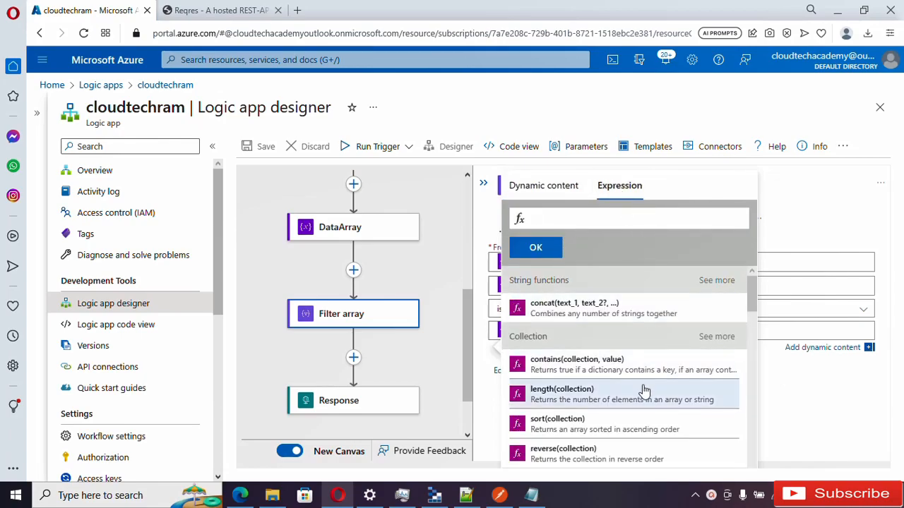
scroll(644, 390, "down", 2)
scroll(609, 303, "up", 3)
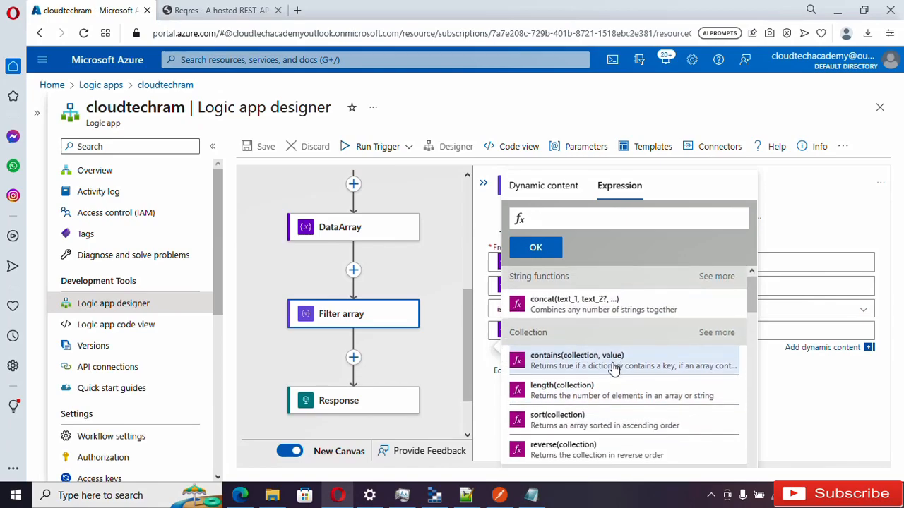
scroll(615, 368, "down", 3)
scroll(613, 368, "down", 4)
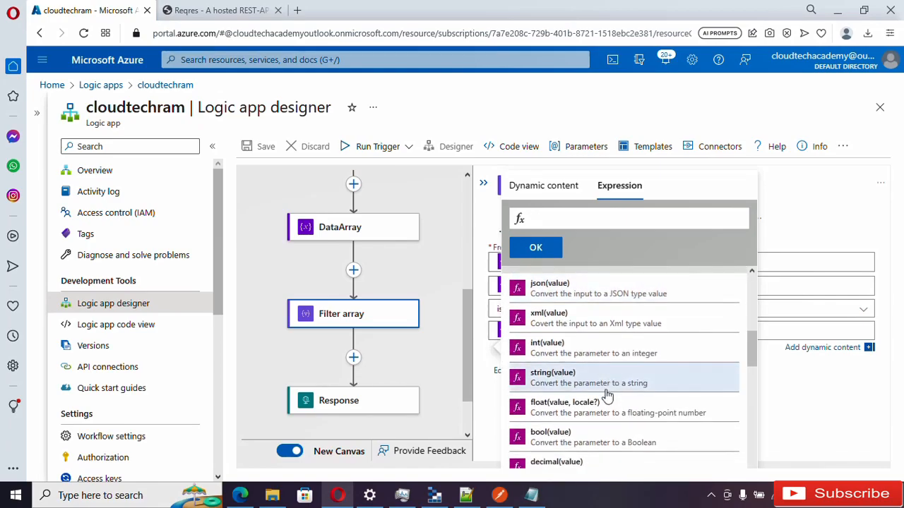
scroll(596, 378, "up", 2)
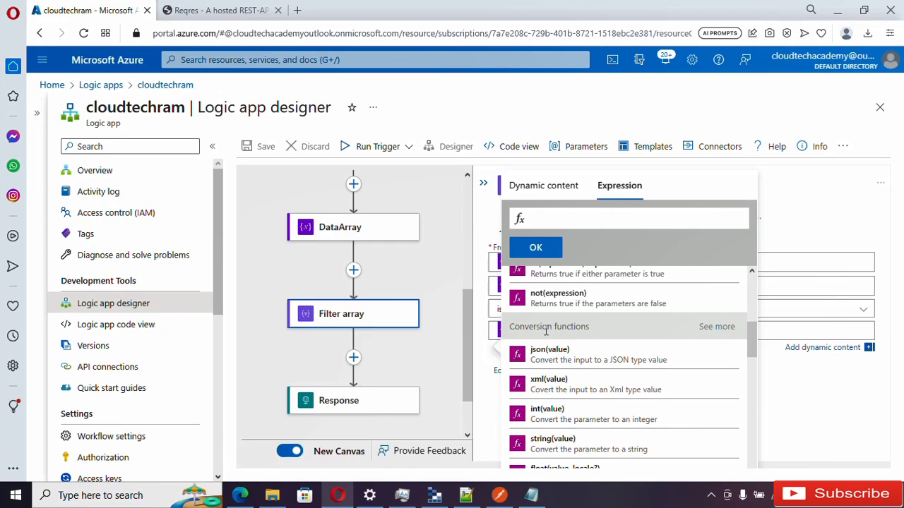
scroll(607, 363, "down", 2)
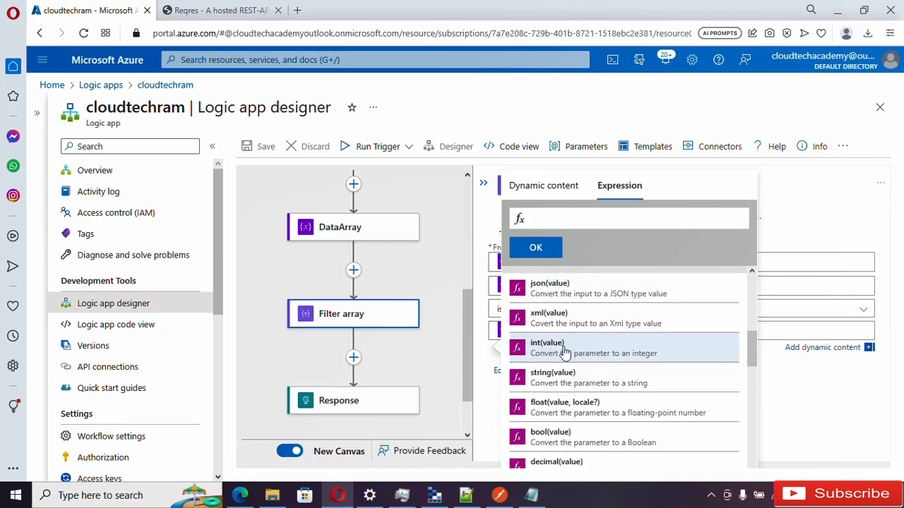
left_click(632, 360)
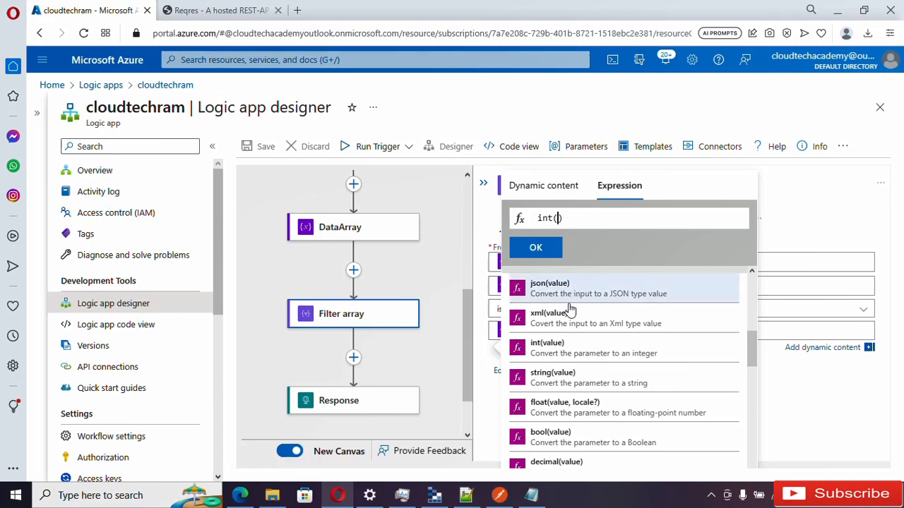
type("v")
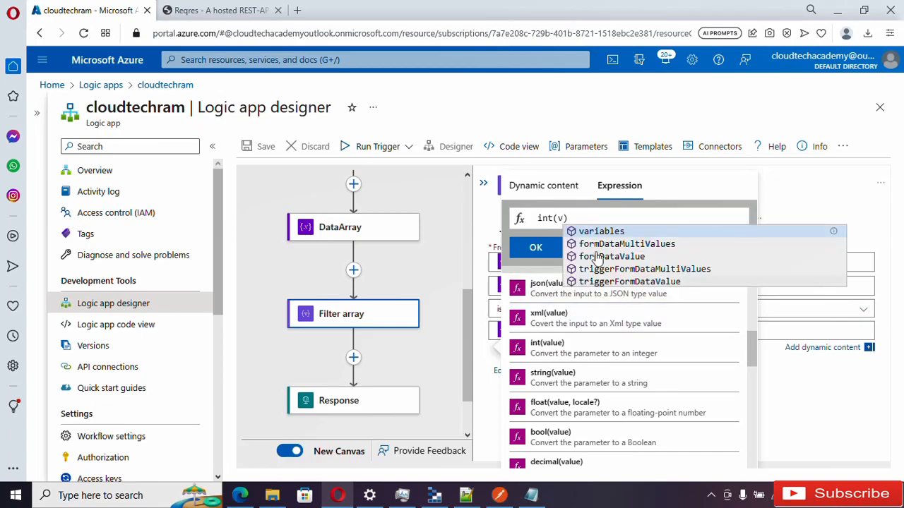
left_click(610, 234)
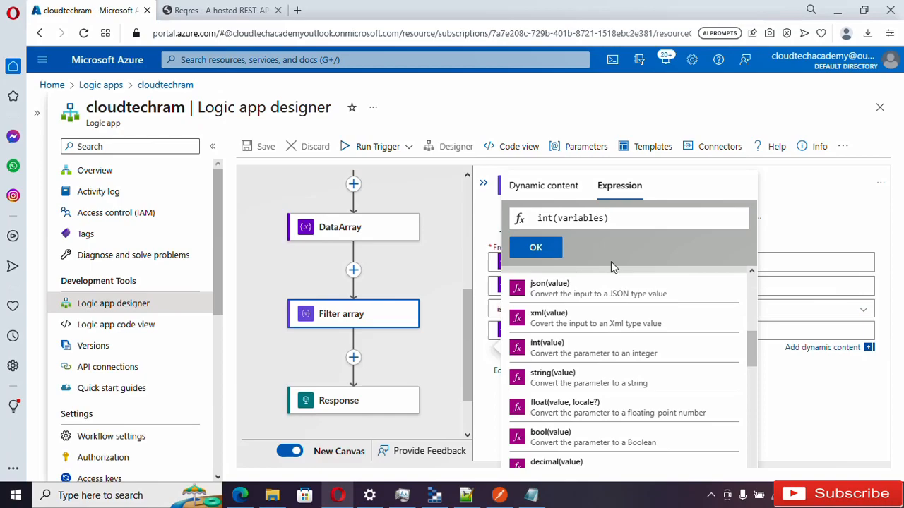
type("(")
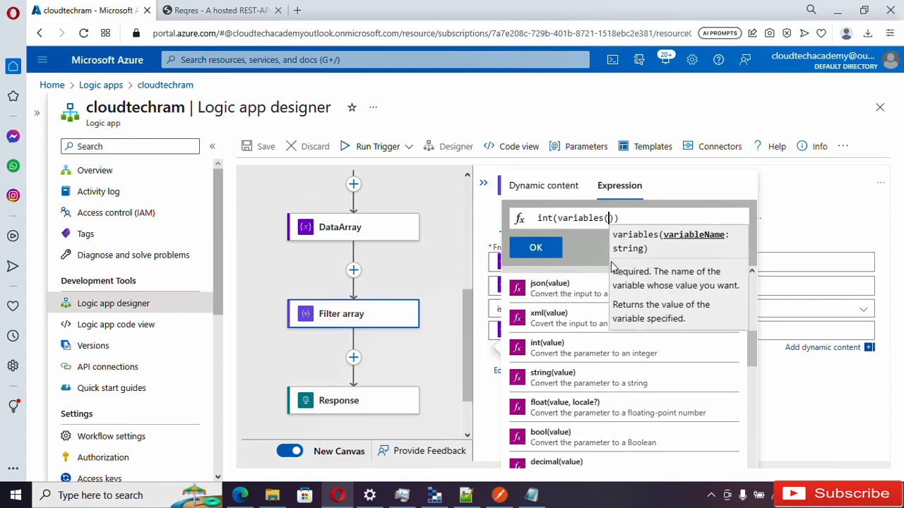
type("'")
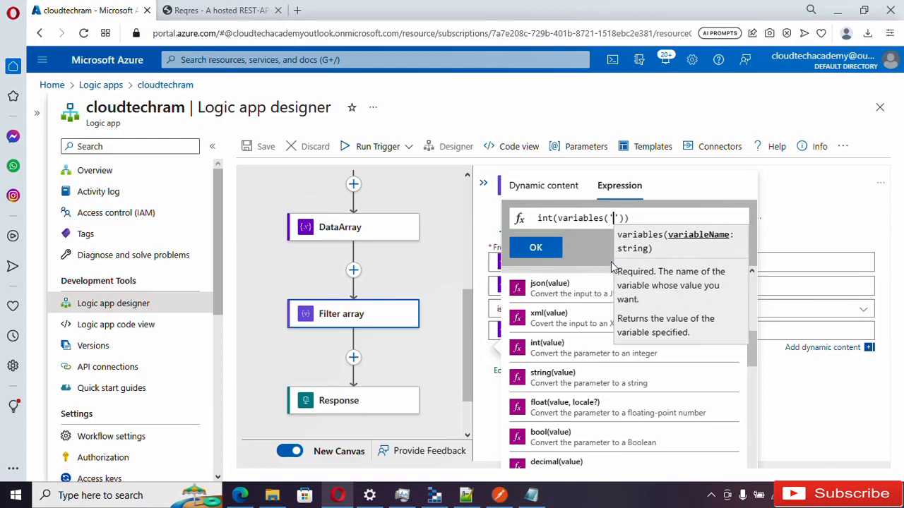
Step: Copy the variable name QueryStringSelectedId from its initialize variable action
scroll(394, 292, "up", 5)
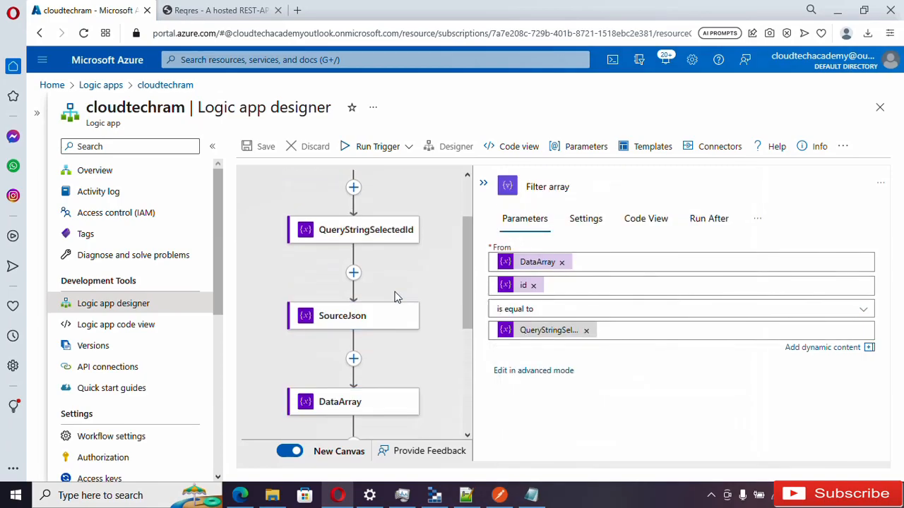
left_click(308, 258)
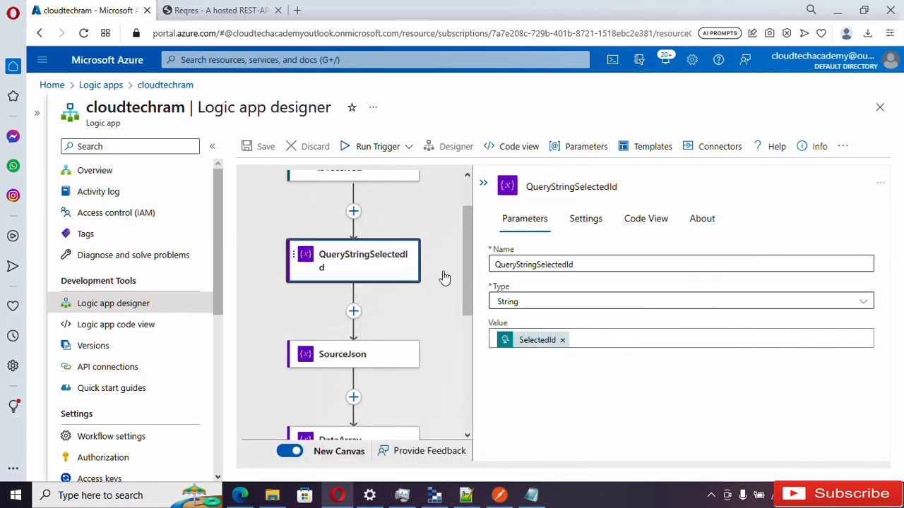
left_click_drag(591, 266, 454, 264)
key("ctrl+c")
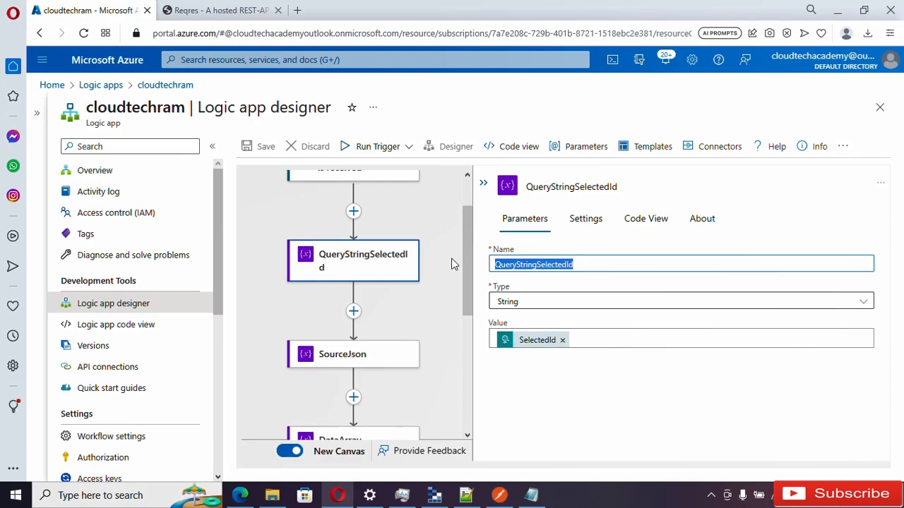
Step: Set the Filter array condition's second value to the expression int(variables('QueryStringSelectedId')) and save the logic app
scroll(399, 382, "down", 4)
left_click(366, 262)
left_click(554, 332)
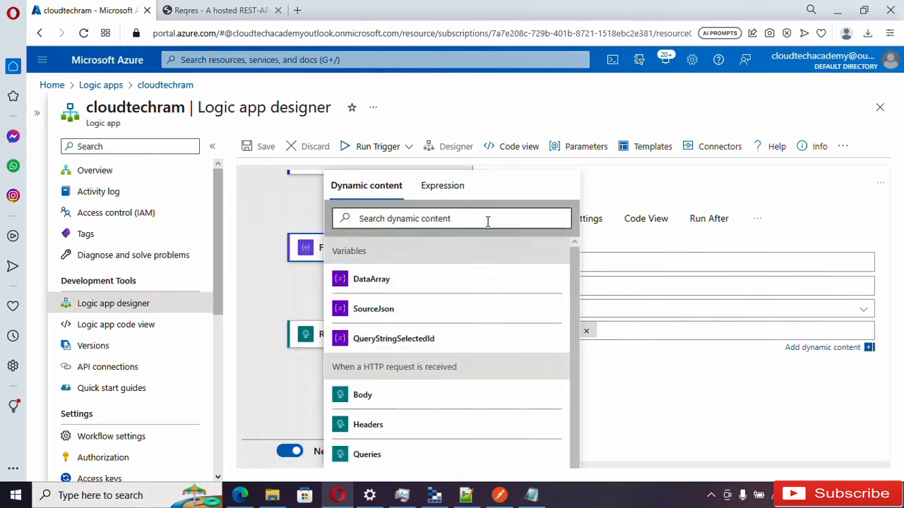
left_click(541, 185)
scroll(523, 339, "down", 5)
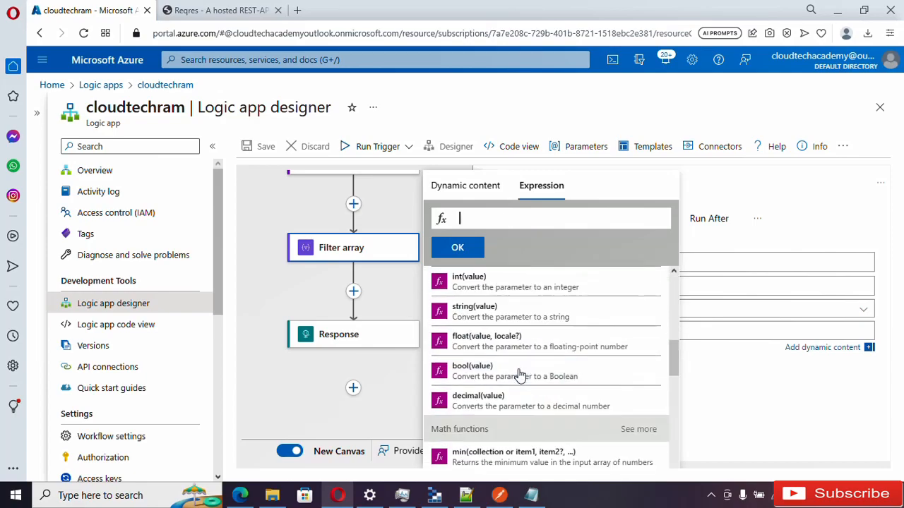
left_click(494, 281)
type("variables('")
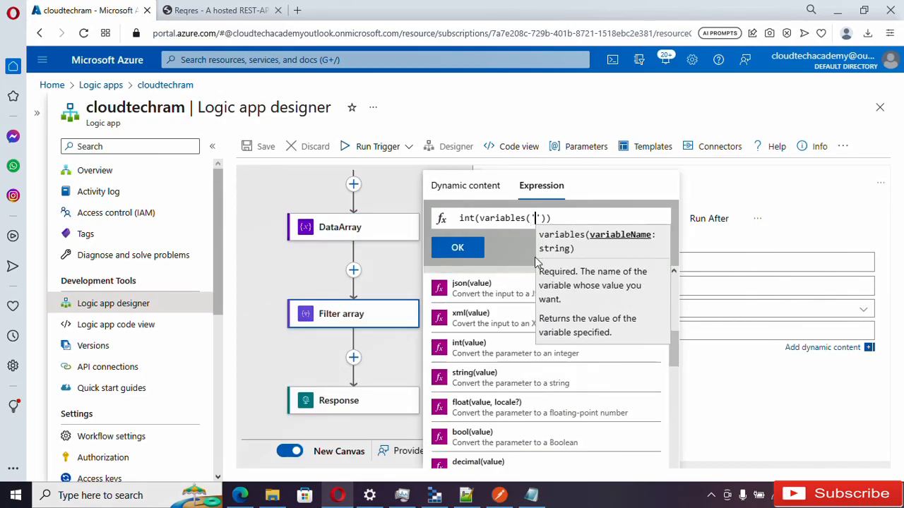
key("ctrl+v")
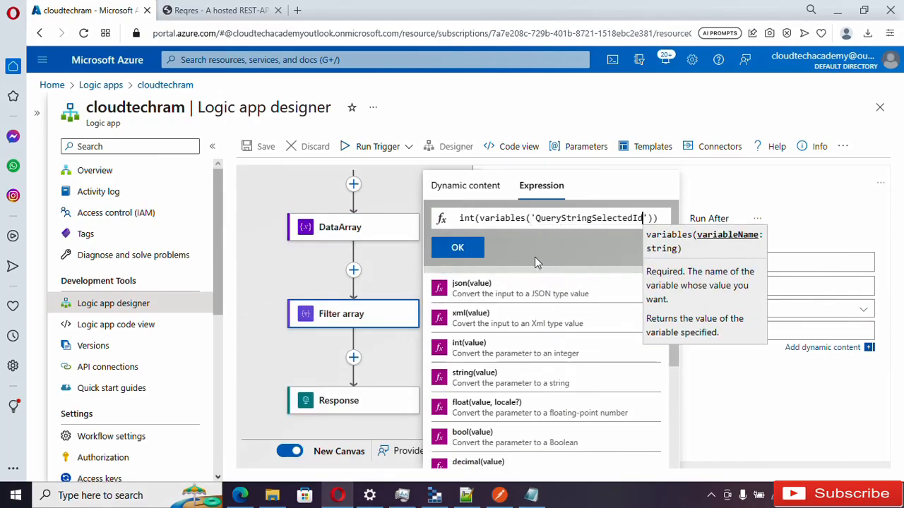
left_click(458, 249)
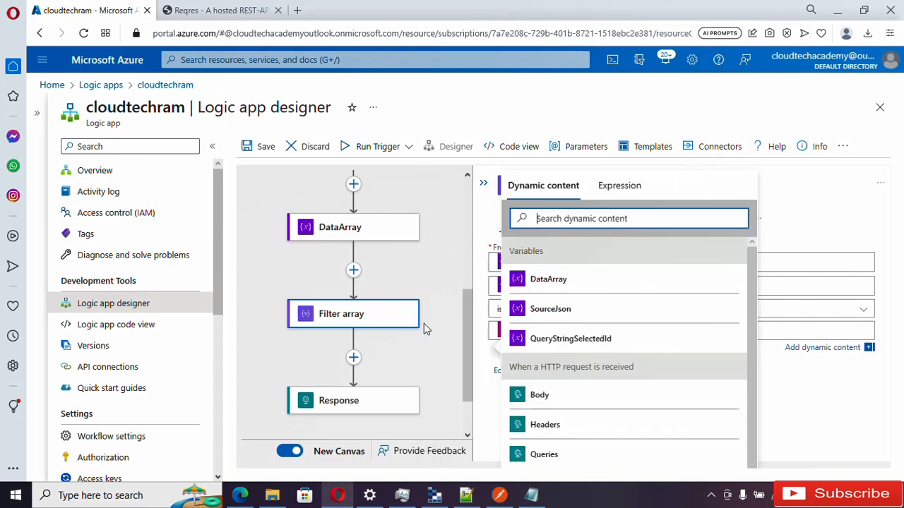
left_click(252, 152)
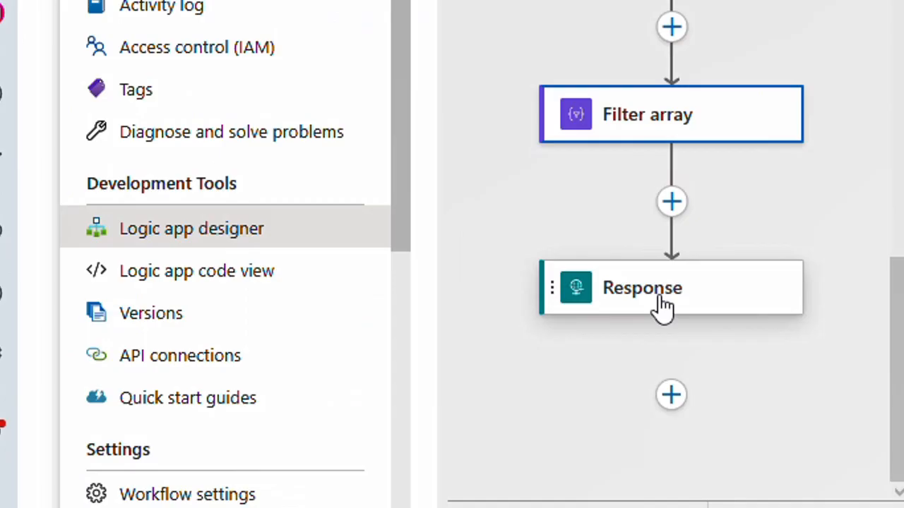
Step: Replace SourceJson in the Response action's body with the Filter array Body output and save the logic app
left_click(352, 401)
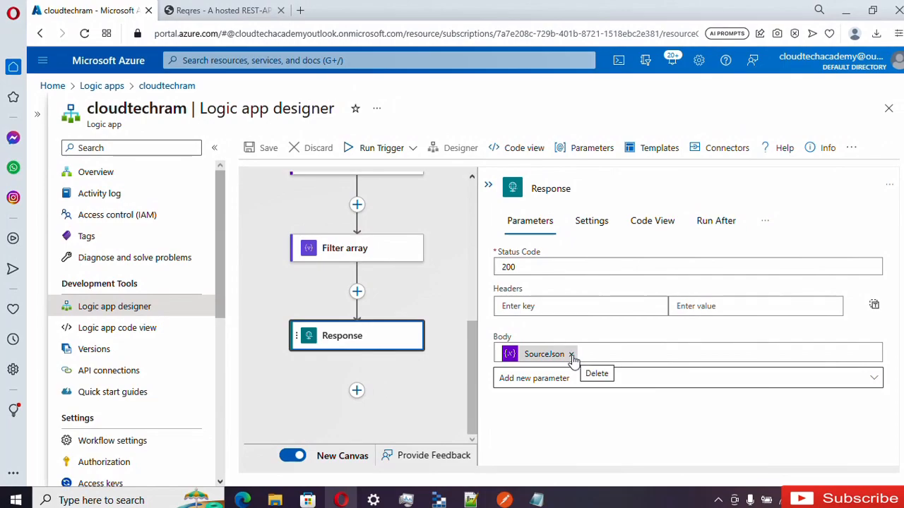
left_click(572, 355)
scroll(452, 385, "down", 1)
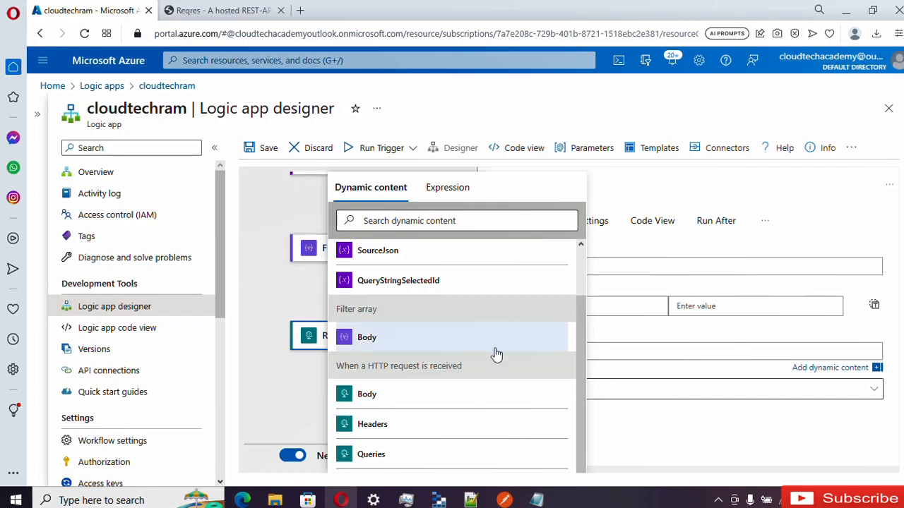
left_click(372, 342)
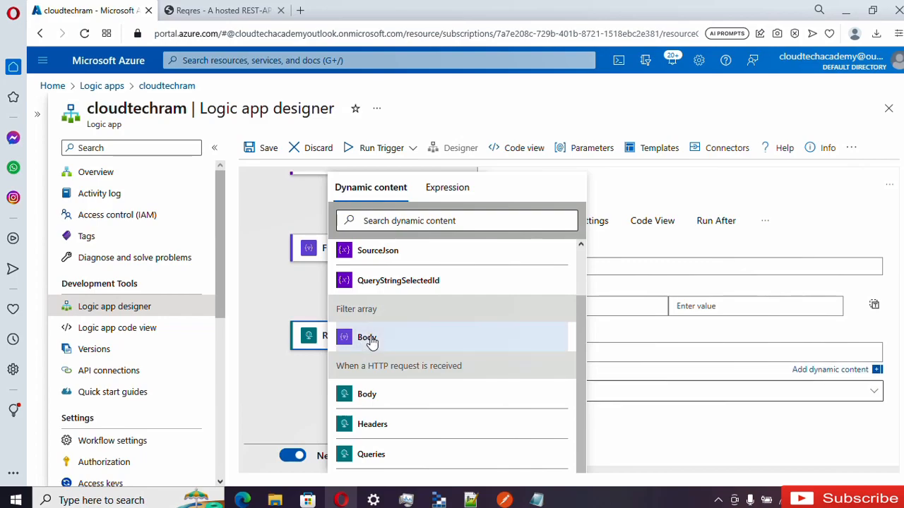
left_click(661, 441)
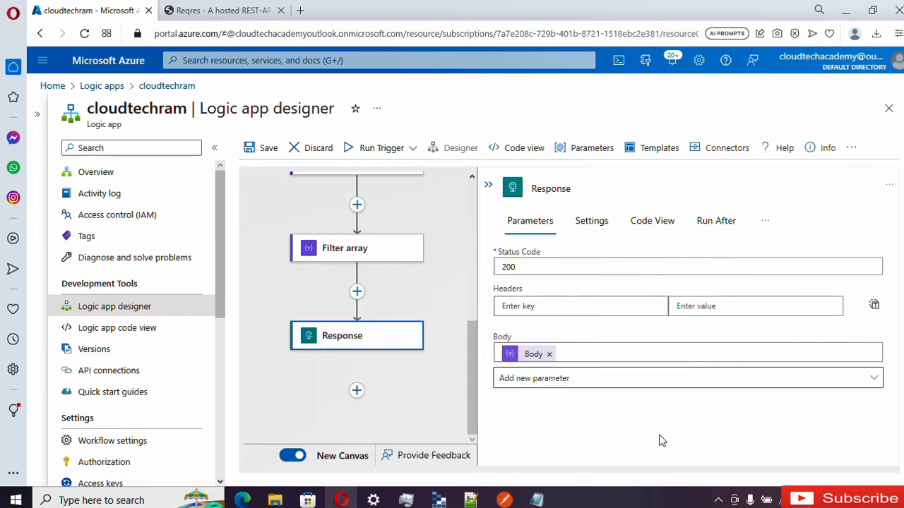
left_click(256, 155)
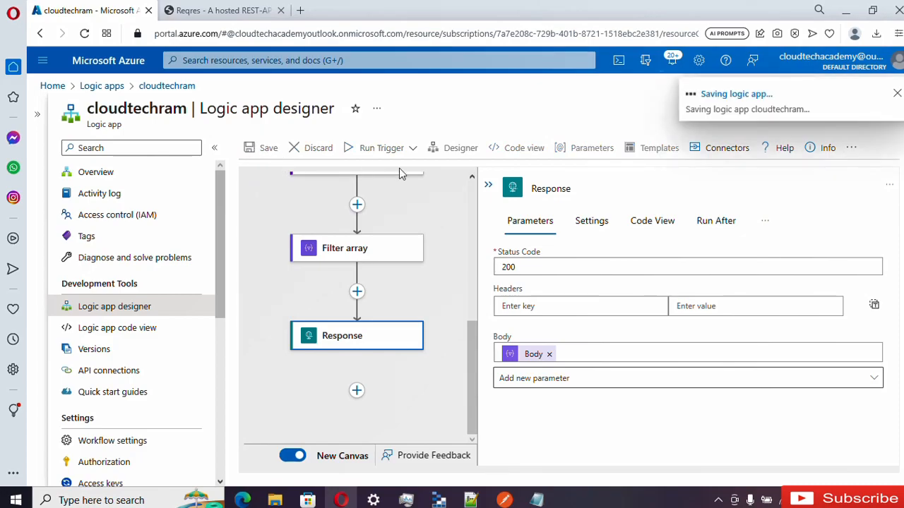
Step: Switch to Postman, send the GET request with SelectedId 12, and inspect the user object in the response
left_click(507, 500)
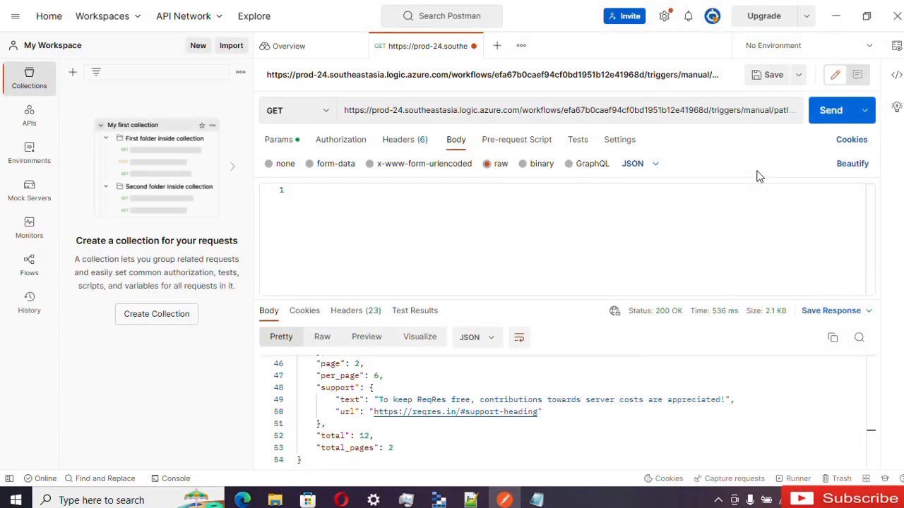
left_click(829, 113)
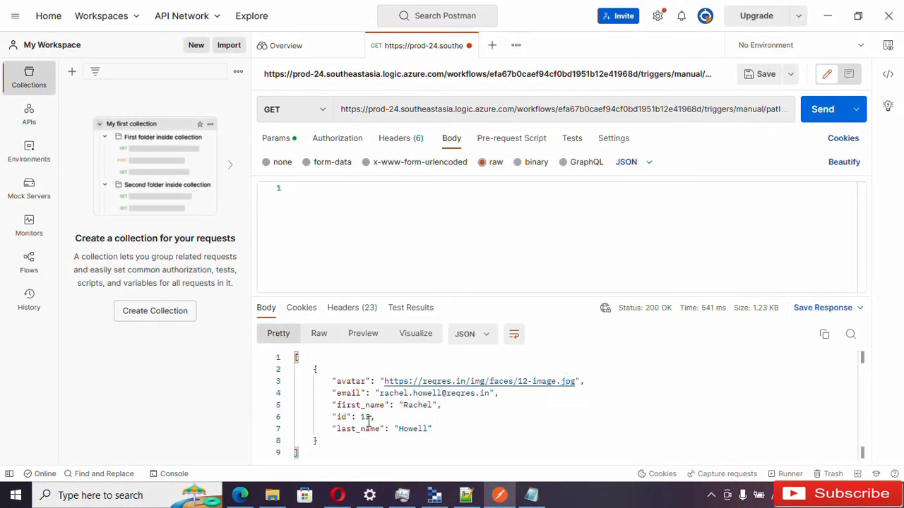
left_click_drag(315, 369, 319, 433)
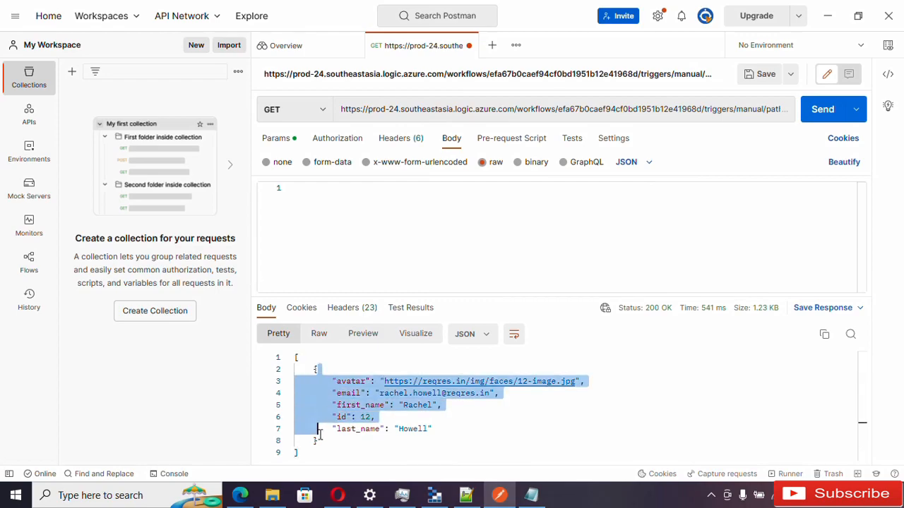
Step: Change the SelectedId query parameter in the request URL to 7 and send the request
left_click(694, 109)
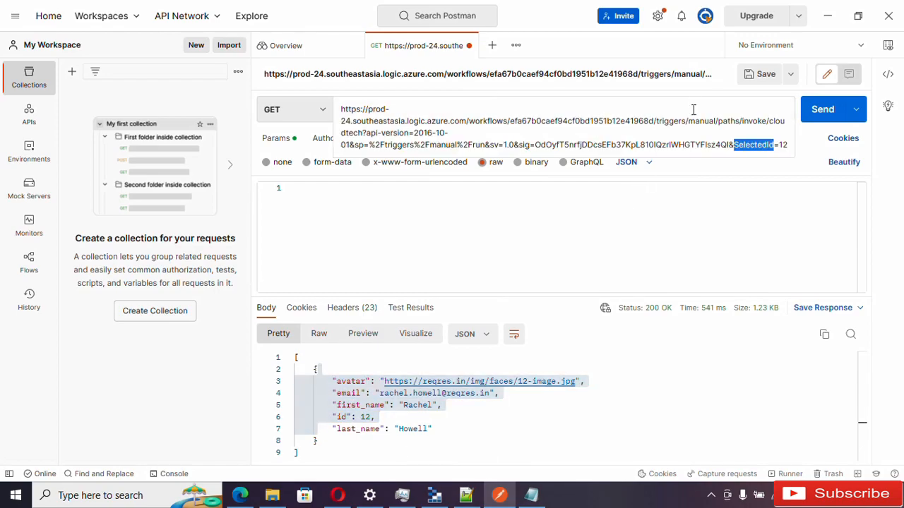
double_click(783, 144)
type("7")
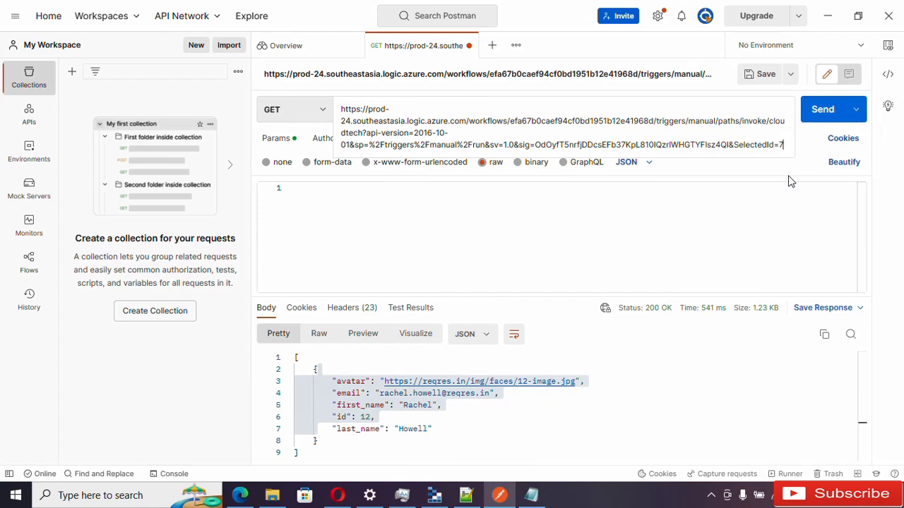
left_click(811, 113)
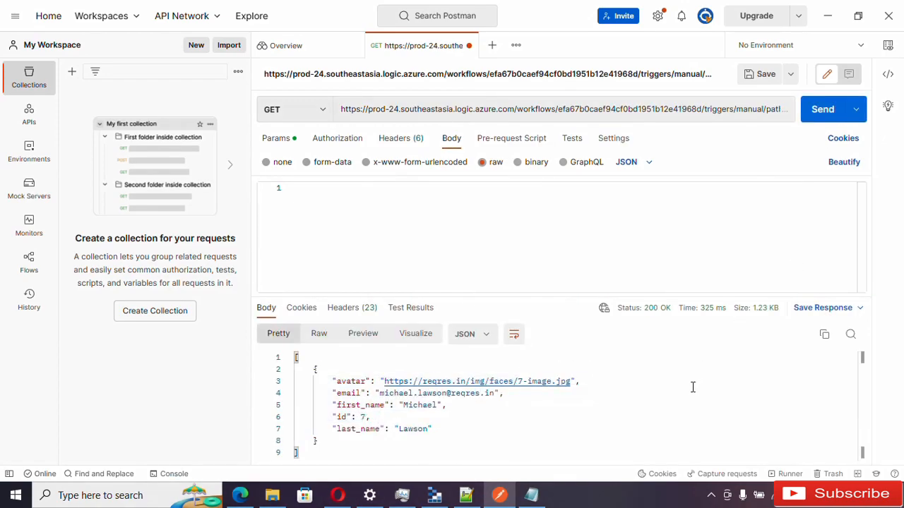
Step: Switch to the Azure portal and examine the logic app's code view for the SelectedId query value and the Filter array condition
key("alt+Tab")
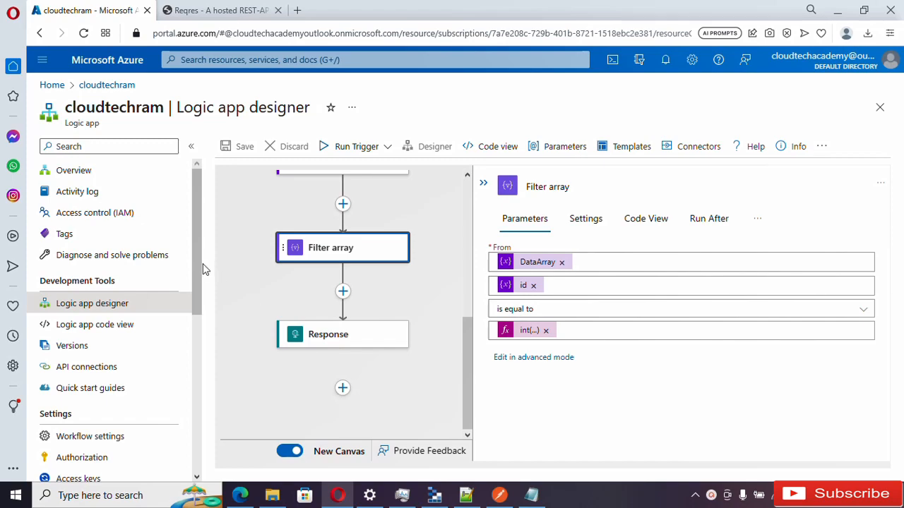
left_click(110, 332)
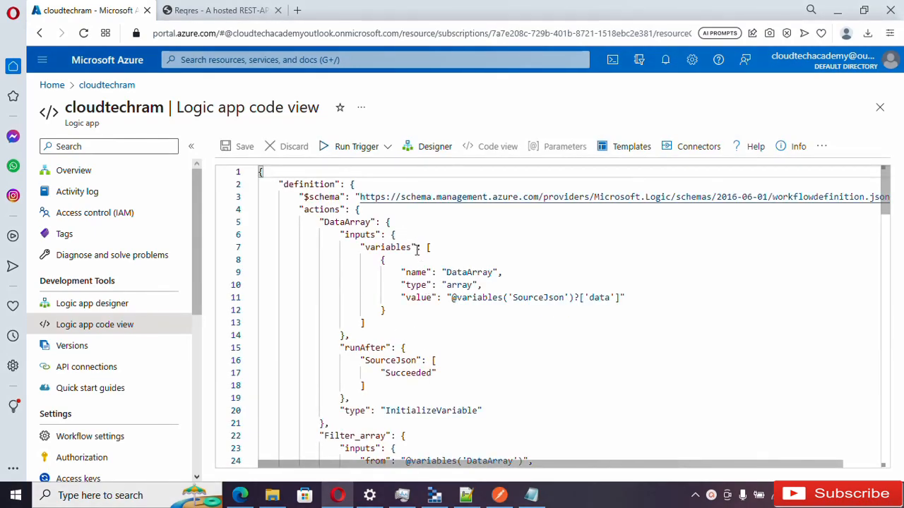
scroll(423, 285, "down", 5)
scroll(423, 284, "down", 2)
scroll(422, 243, "down", 4)
scroll(531, 302, "down", 4)
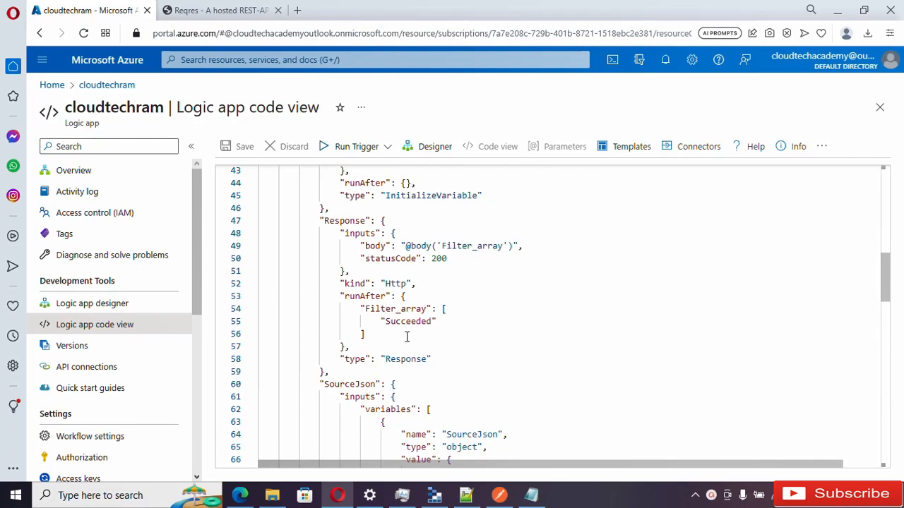
scroll(447, 300, "down", 4)
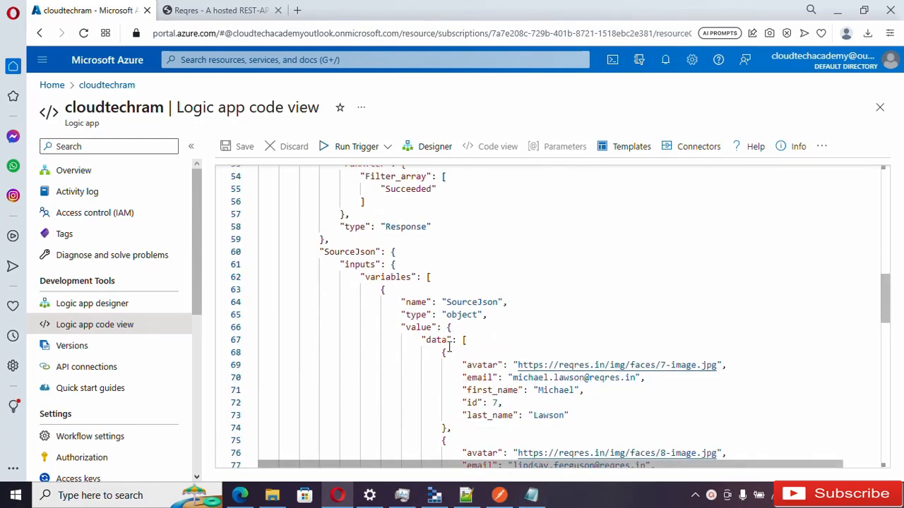
scroll(447, 356, "down", 1)
scroll(563, 256, "up", 8)
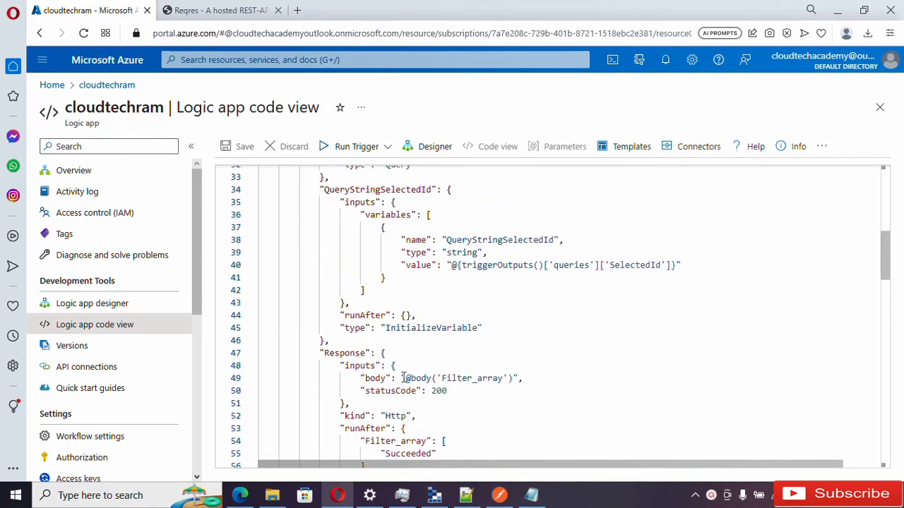
left_click_drag(461, 265, 661, 265)
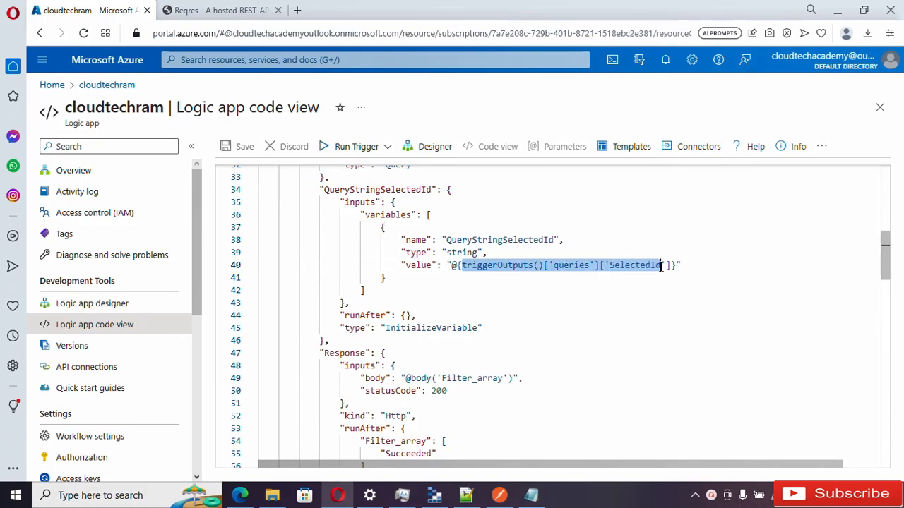
scroll(647, 358, "up", 6)
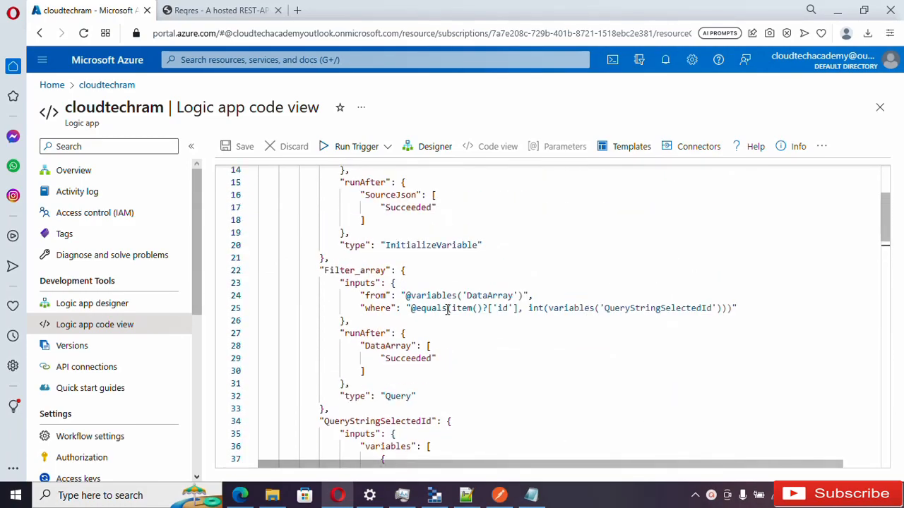
left_click_drag(437, 308, 711, 309)
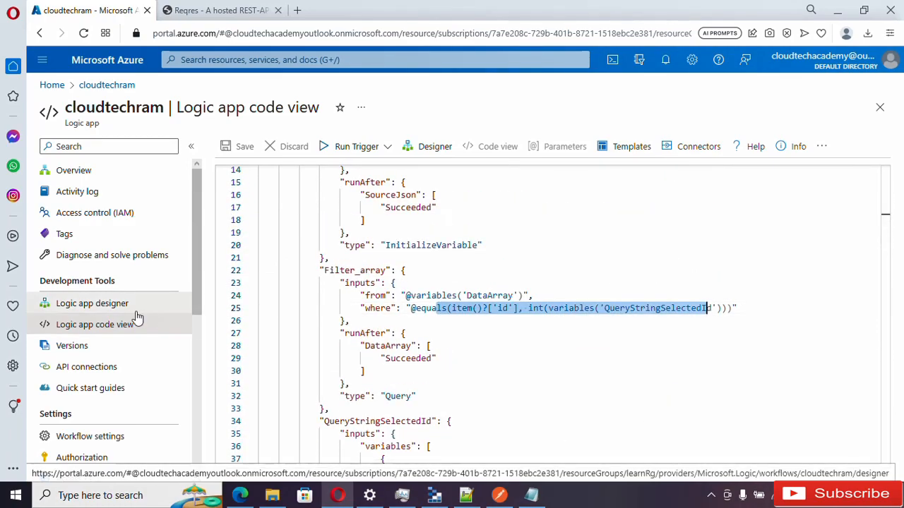